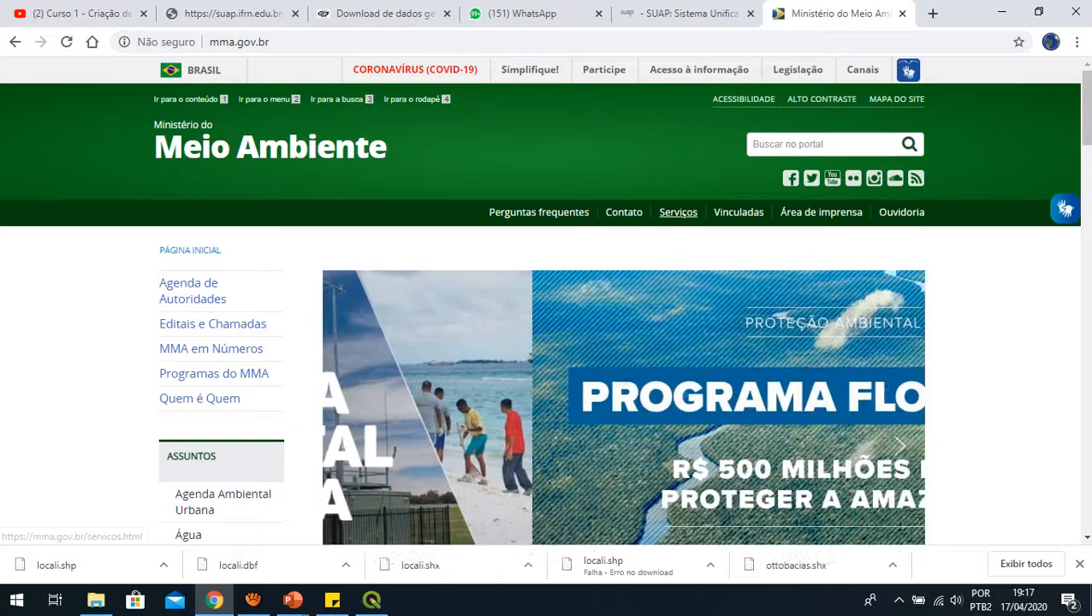
Go from the ministry's Serviços page to its Geoprocessamento section and open the Download de Dados page.
click(678, 213)
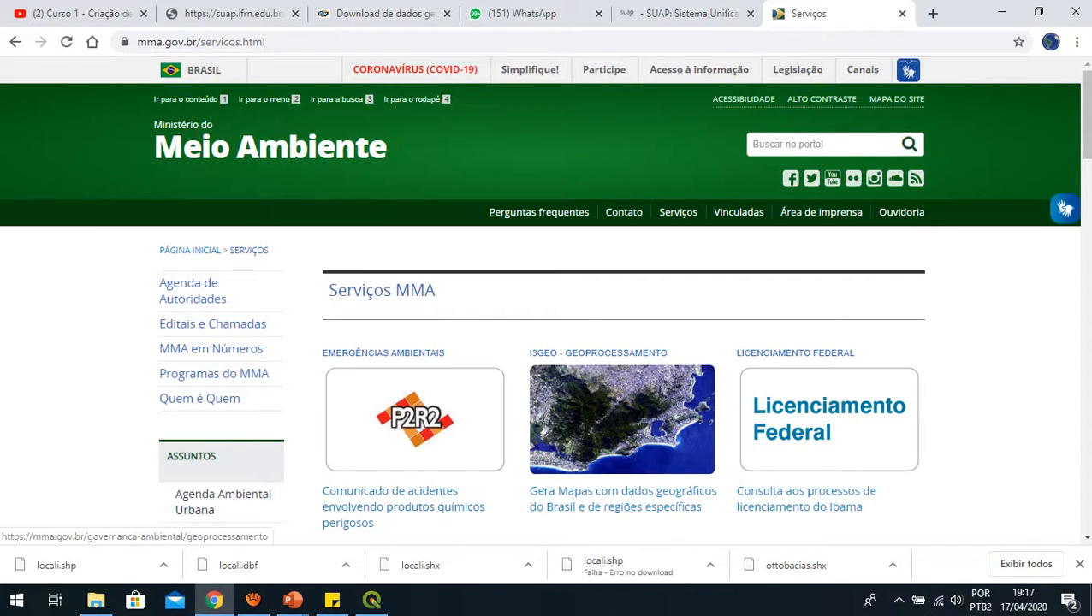
scroll(623, 377, down, 1)
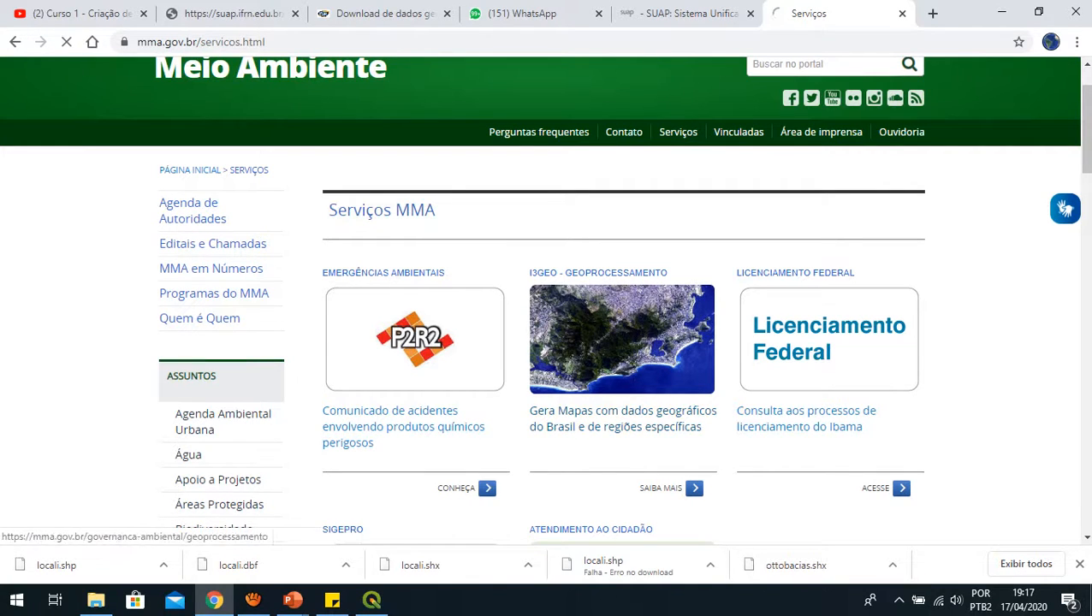
click(609, 413)
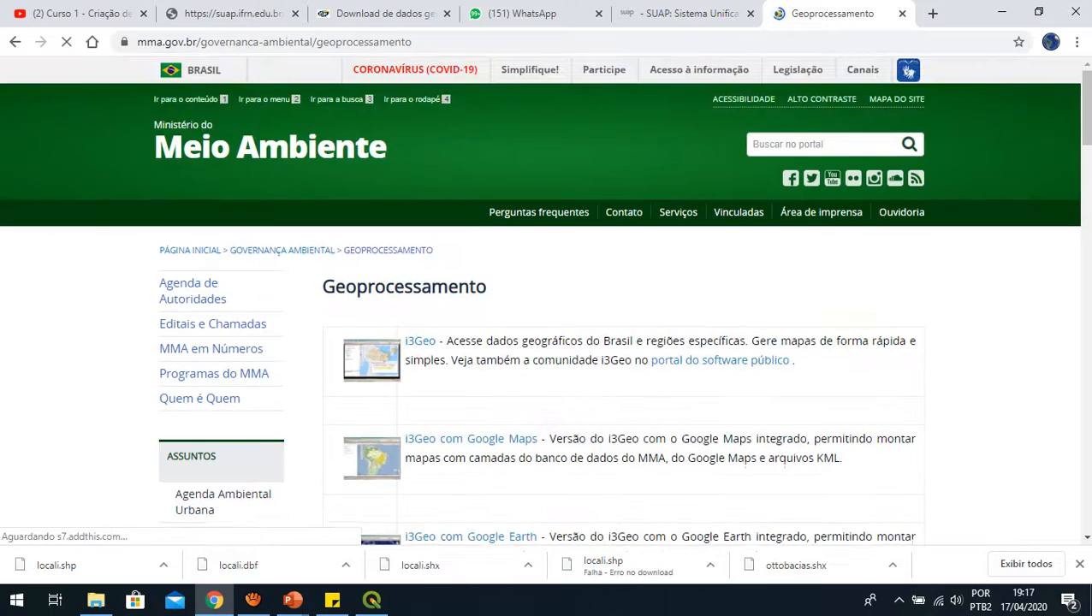
scroll(221, 412, down, 4)
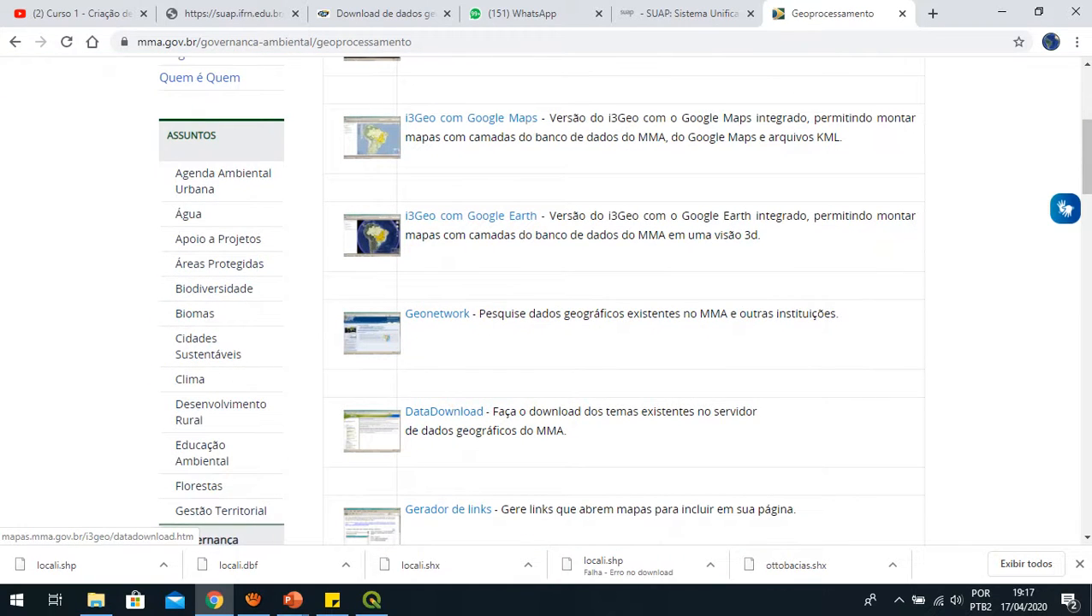
scroll(214, 454, down, 3)
scroll(214, 454, down, 1)
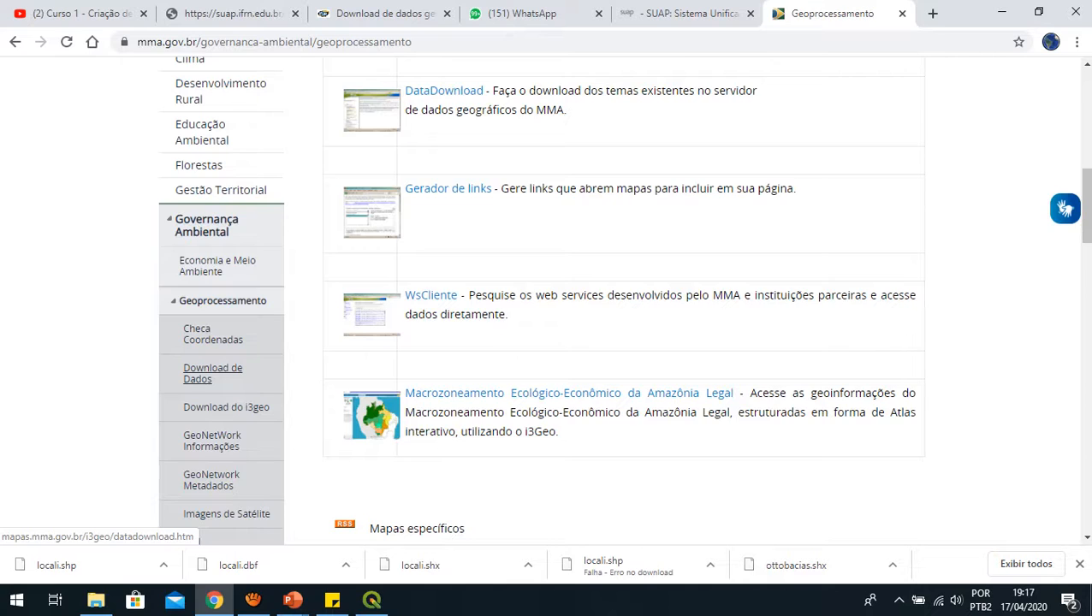
click(212, 373)
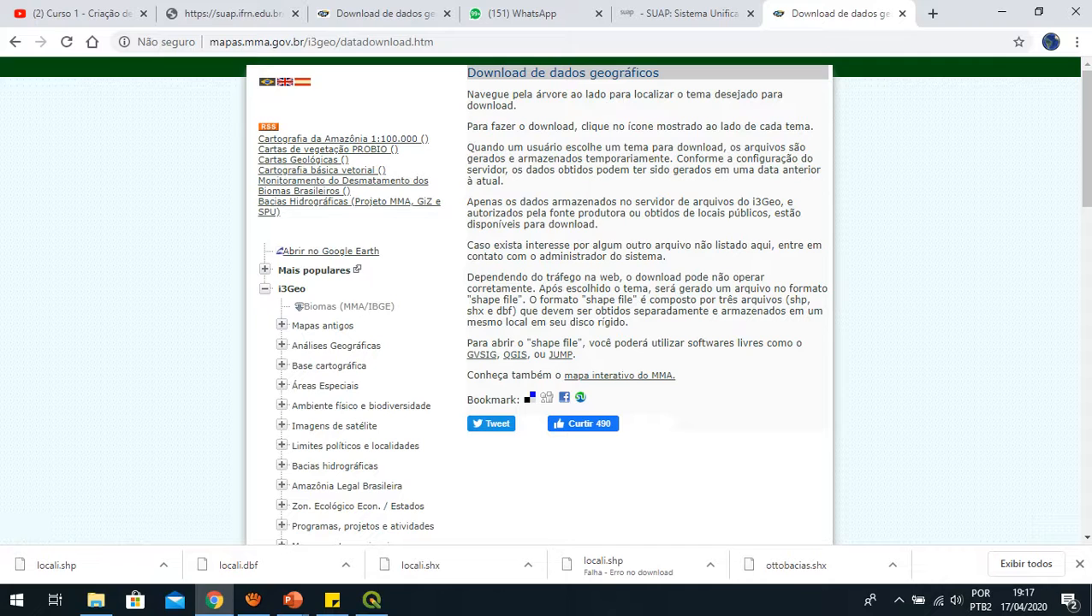
View the downloadable files for Limites Estaduais do Brasil - 2007 under Limites administrativos, and close the file list.
scroll(282, 323, down, 2)
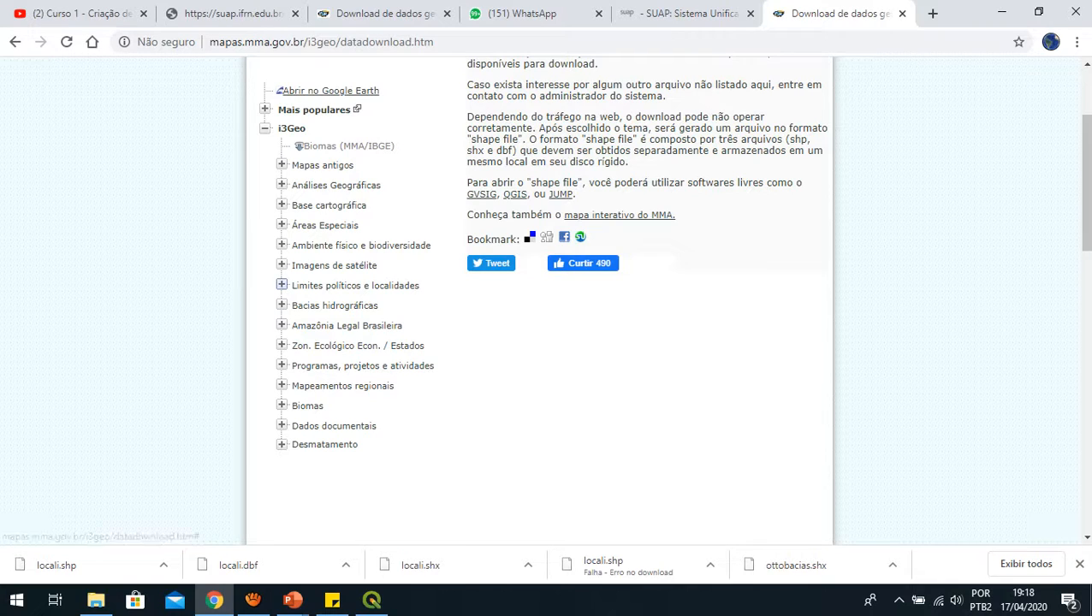
click(281, 285)
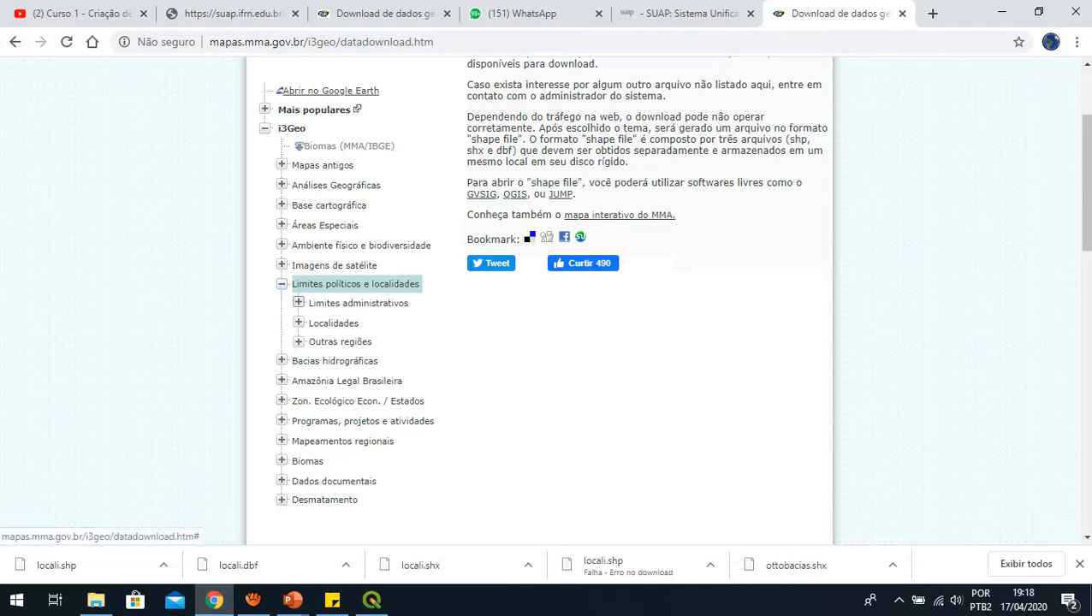
click(298, 303)
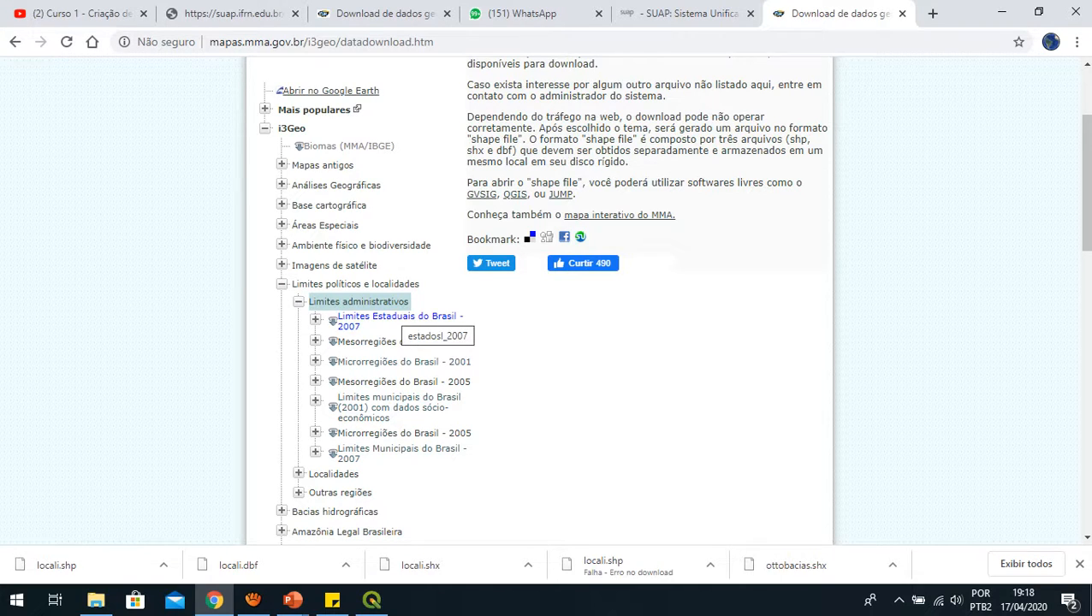
click(401, 320)
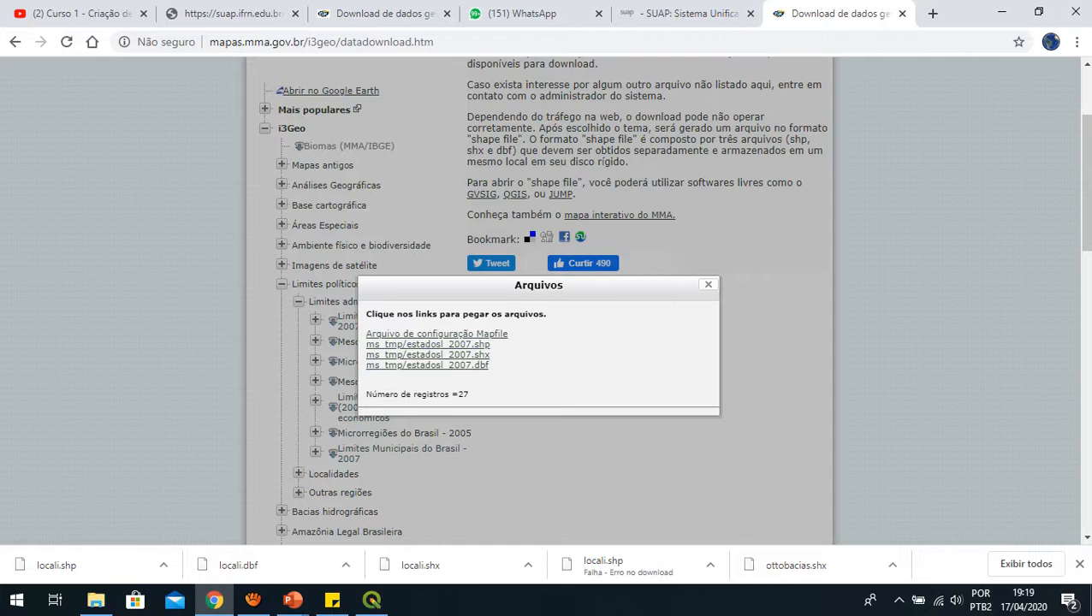
click(708, 285)
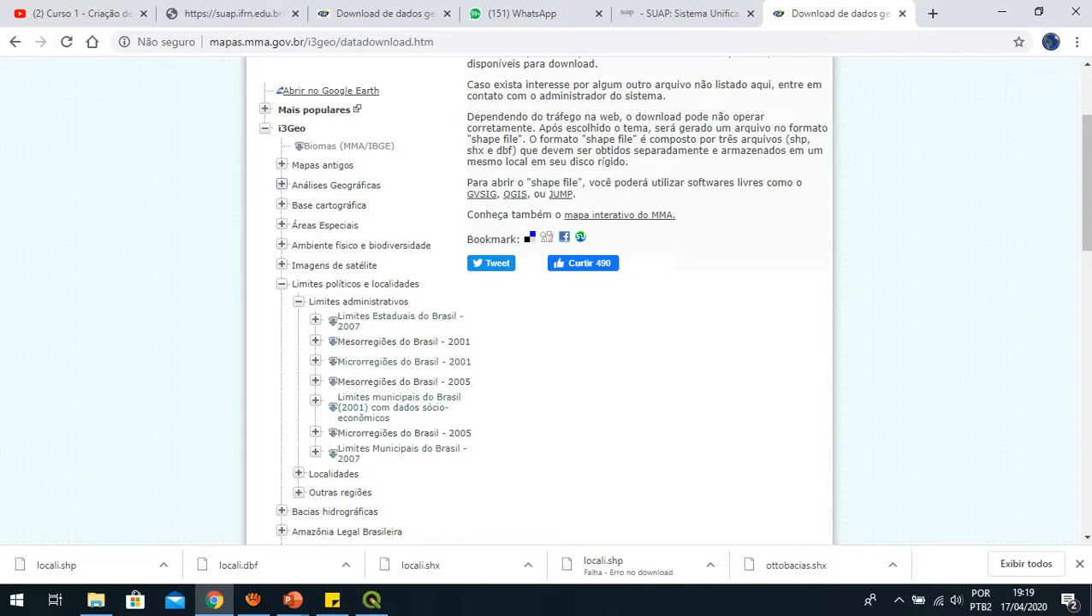
View the downloadable files for Rodovias - PNLT (2008) under Base cartográfica, Transporte, and close the file list.
click(283, 204)
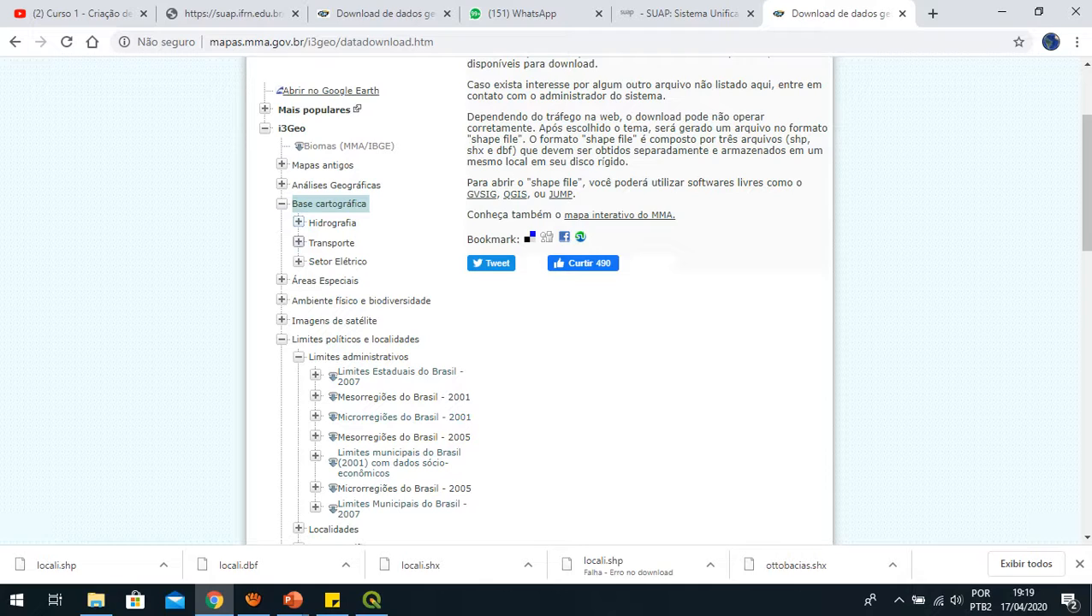
click(298, 242)
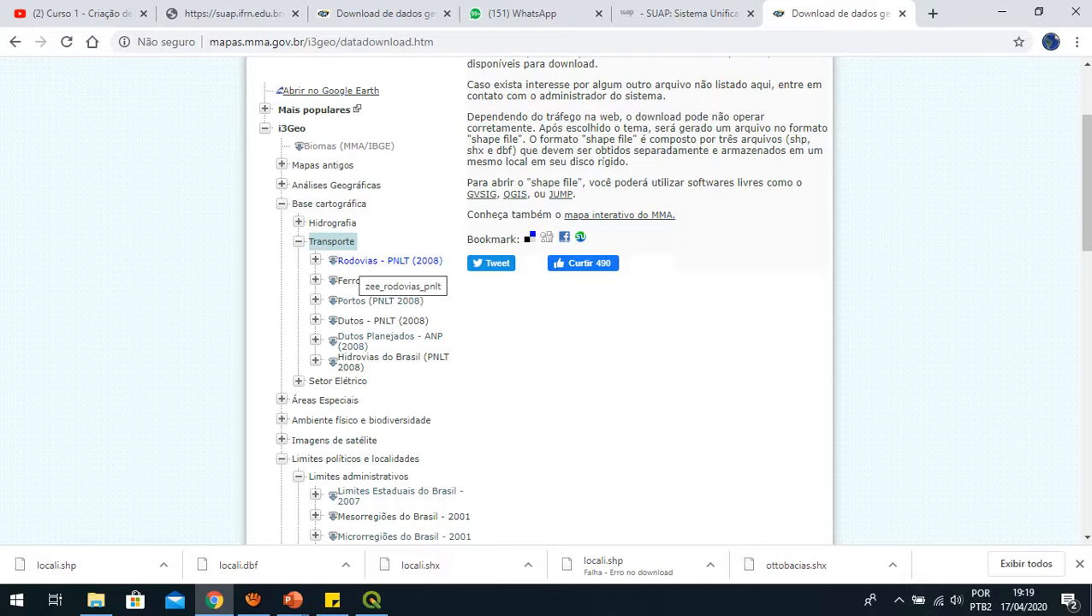
click(376, 261)
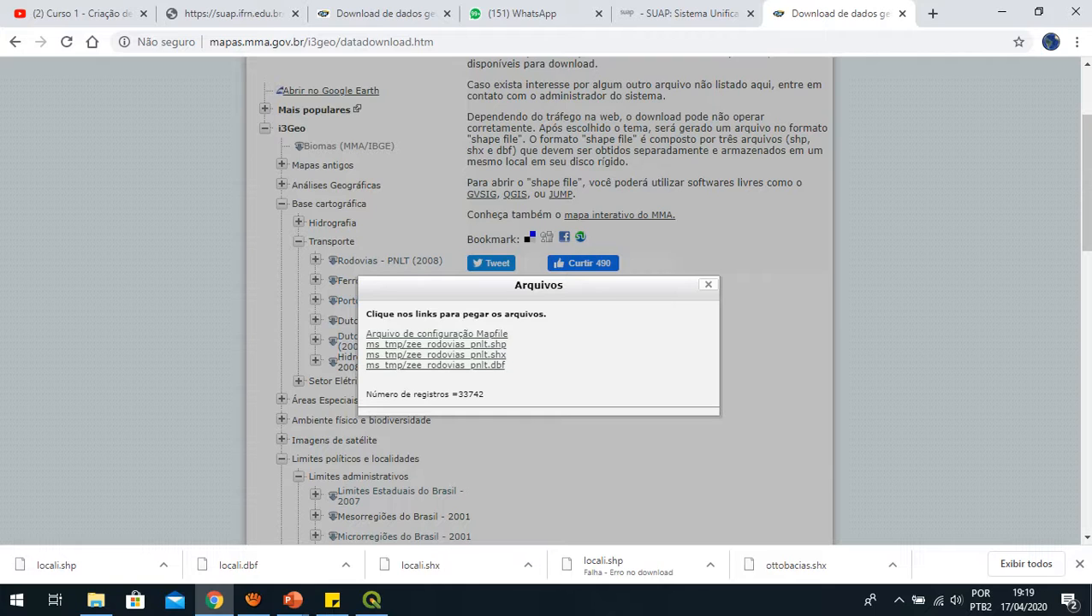
click(709, 285)
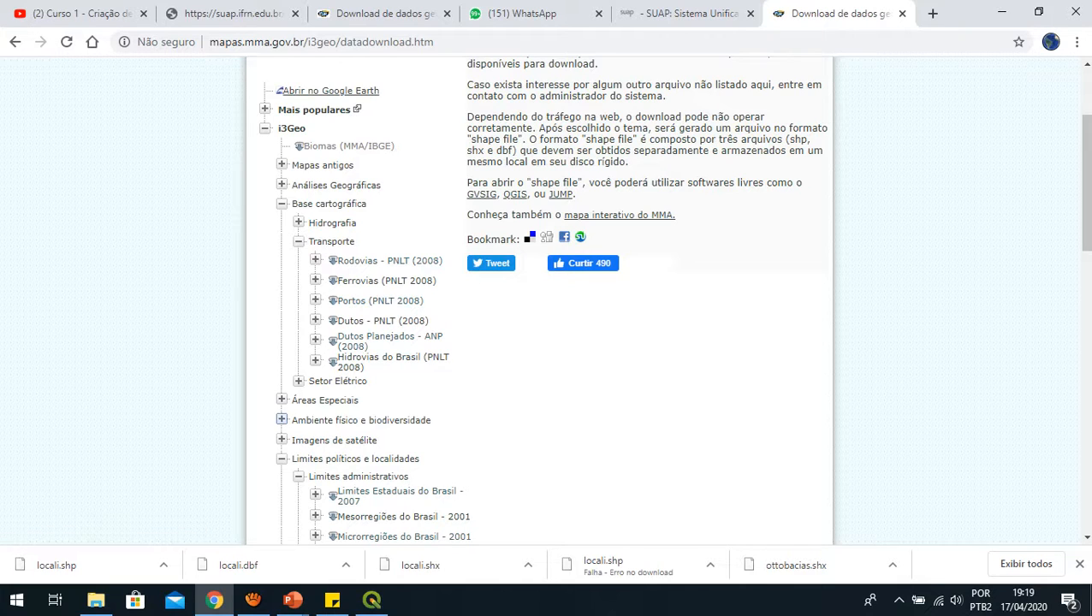
View the downloadable files for the Localidades theme under Limites políticos e localidades, and close the file list.
scroll(281, 440, down, 1)
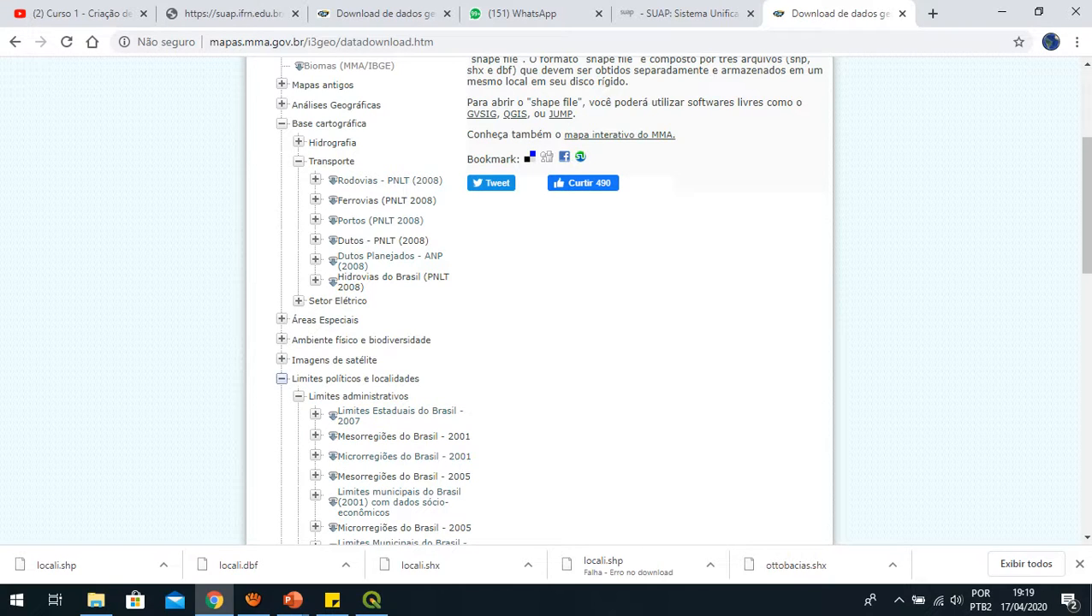
scroll(403, 316, down, 2)
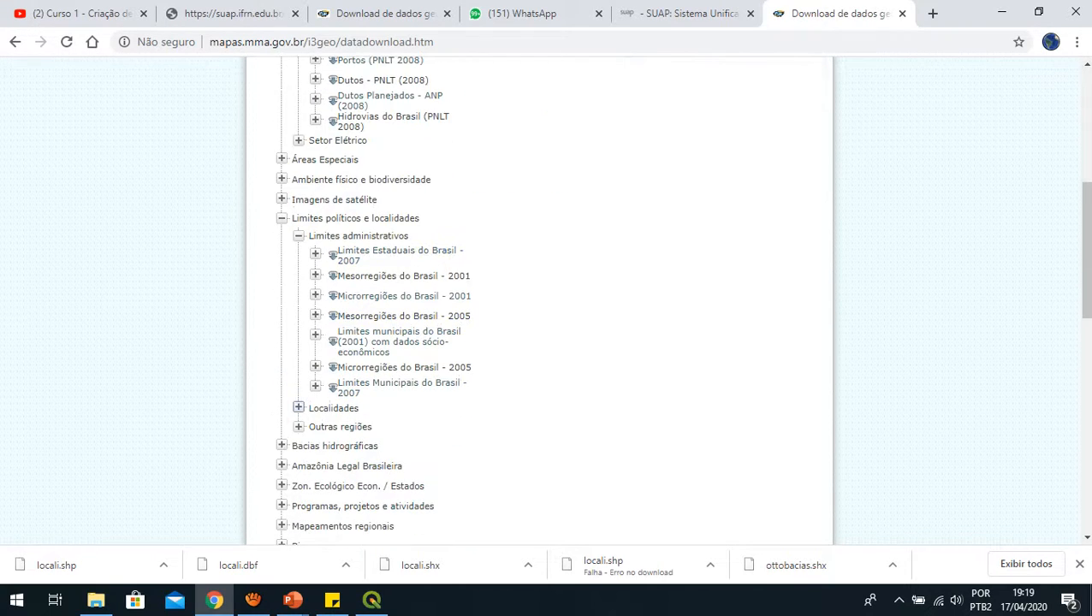
click(298, 408)
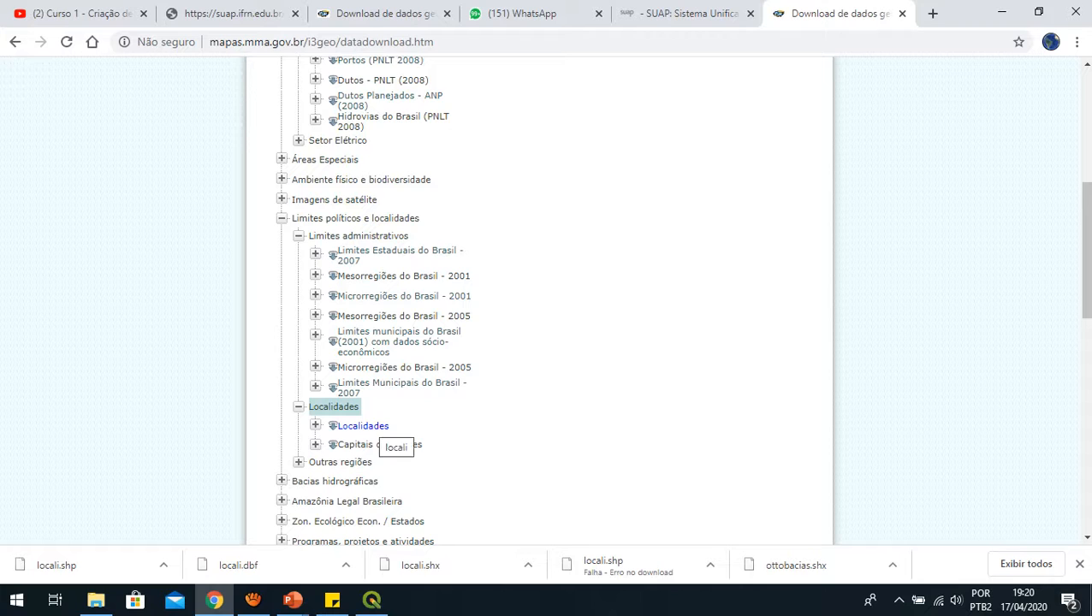
click(373, 426)
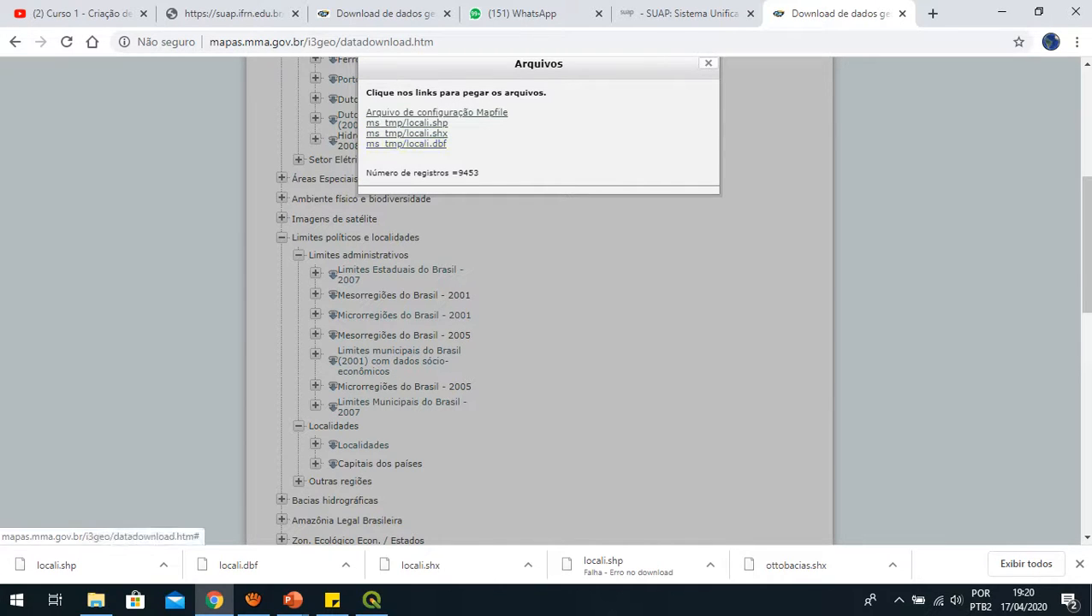
click(708, 63)
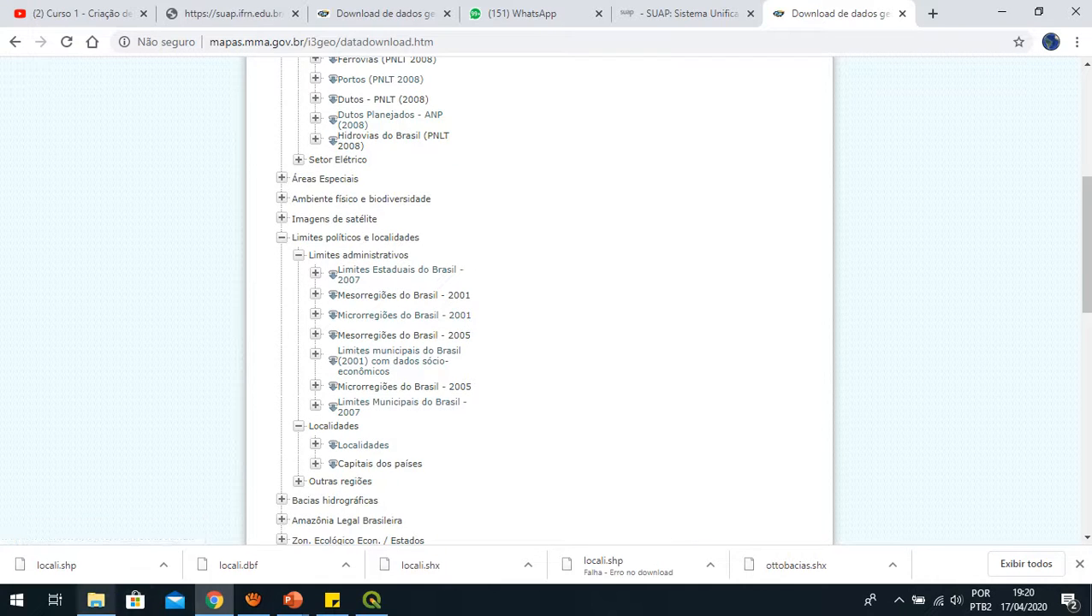
In File Explorer, move the estadosl_2007, locali and zee_rodovias_pnlt files from Downloads into Minicurso's Vetores folder.
click(96, 600)
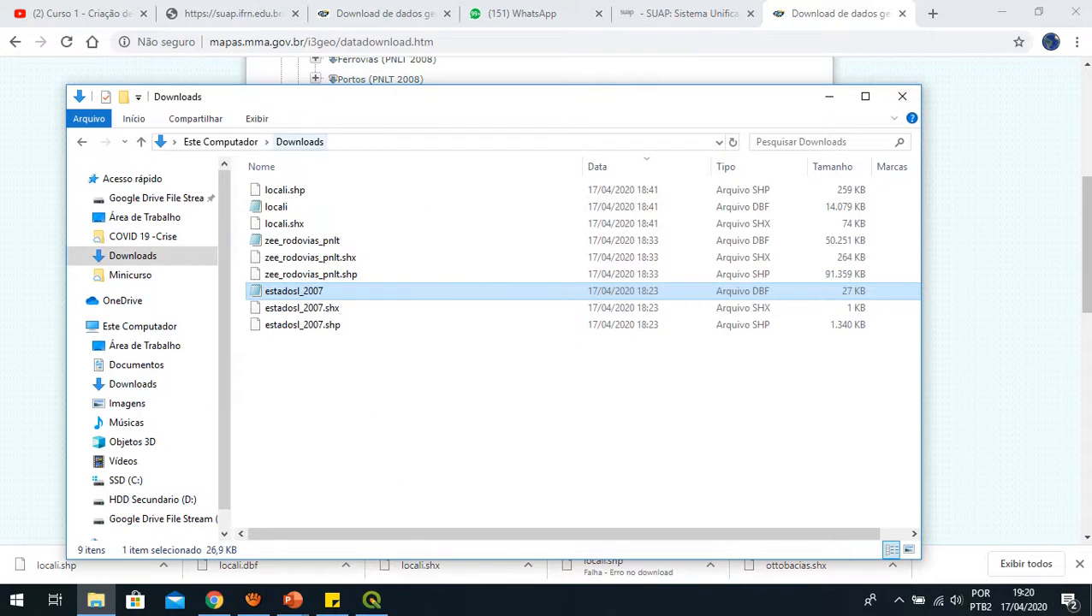
drag(320, 388, 259, 190)
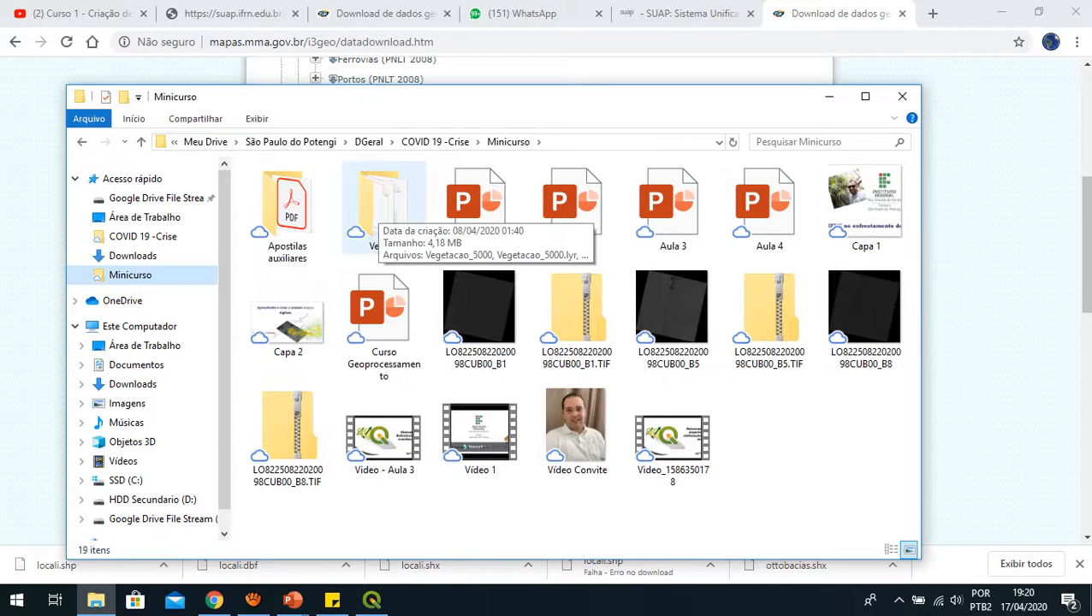
double_click(383, 206)
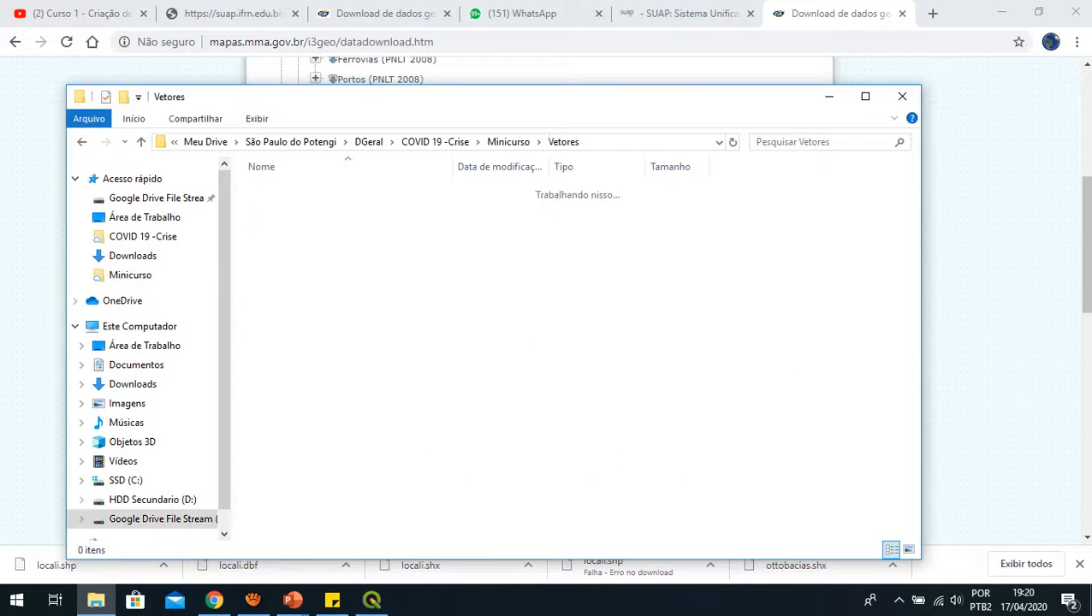
right_click(418, 215)
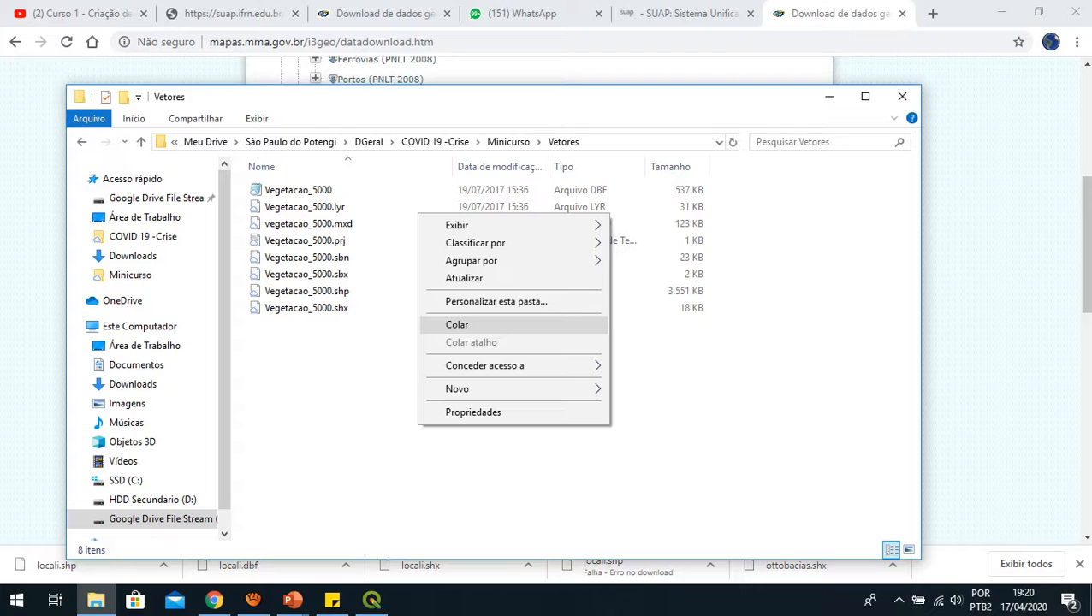
click(457, 325)
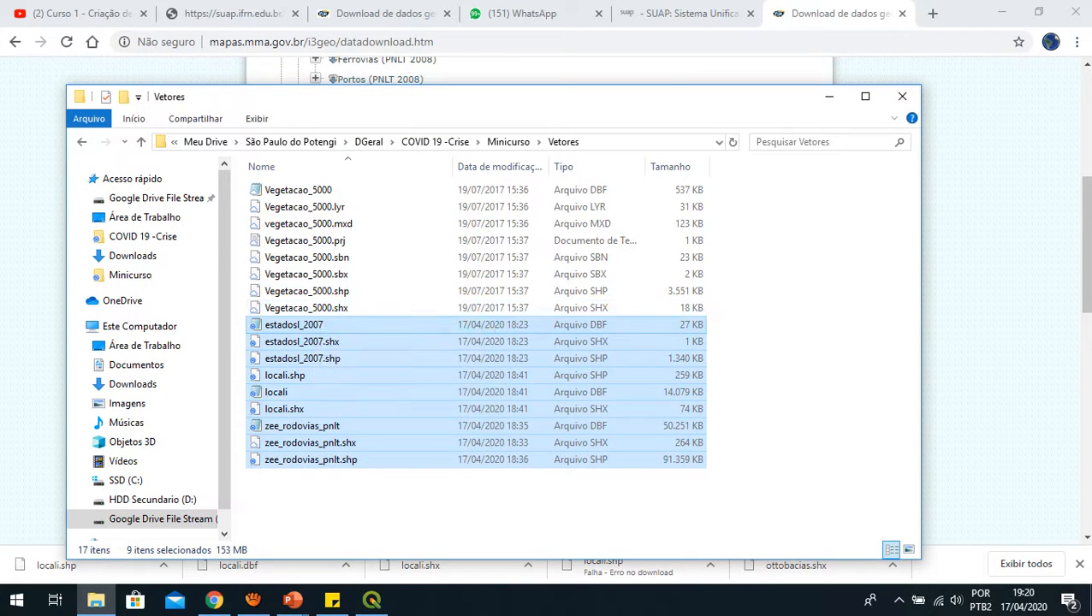
Examine the DBF, SHP and SHX files that make up the estadosl_2007 and zee_rodovias_pnlt shapefiles in the Vetores folder.
click(295, 325)
click(301, 341)
click(302, 358)
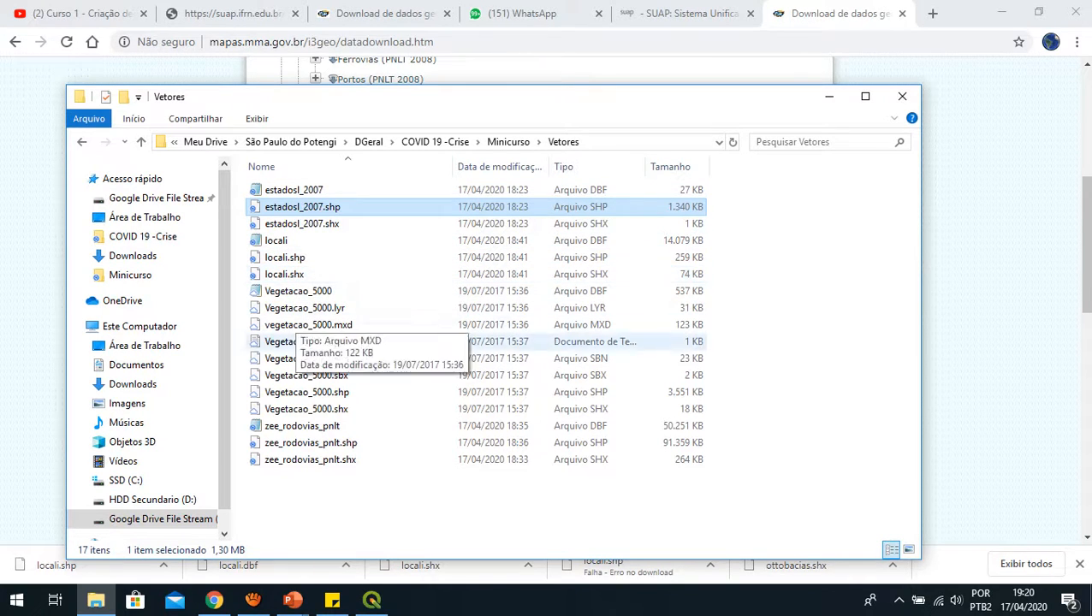
click(296, 426)
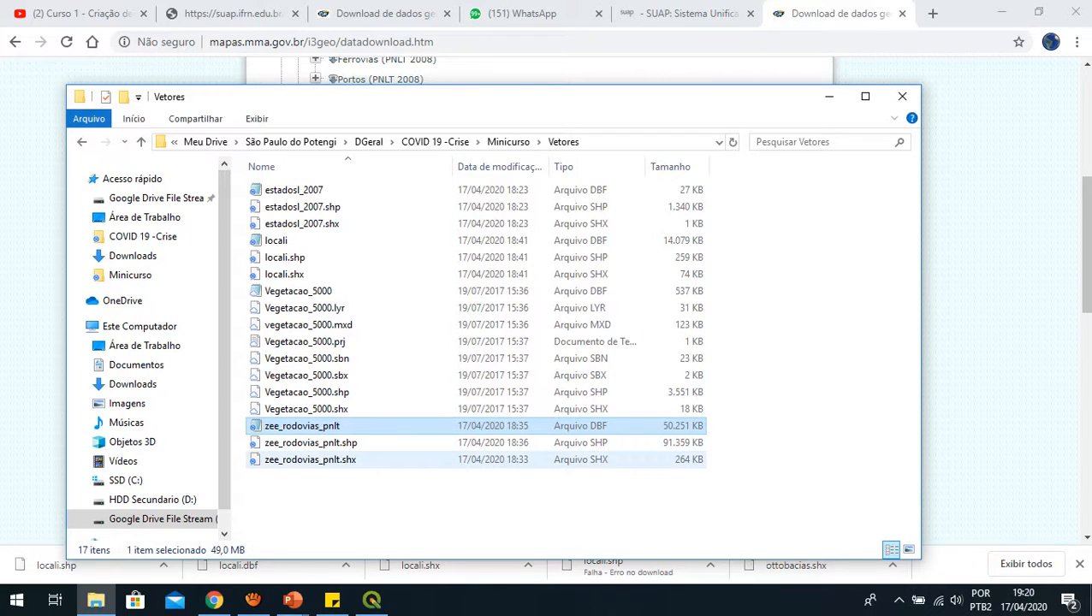
shift+click(309, 459)
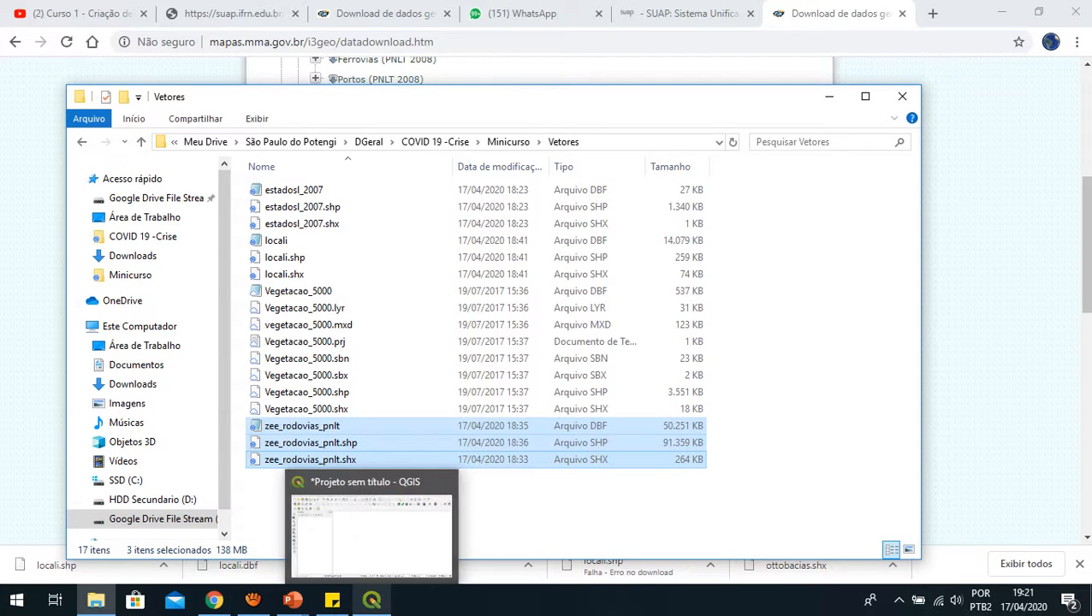
Switch to QGIS and set the project's coordinate reference system to SIRGAS 2000 (EPSG:4674).
click(372, 601)
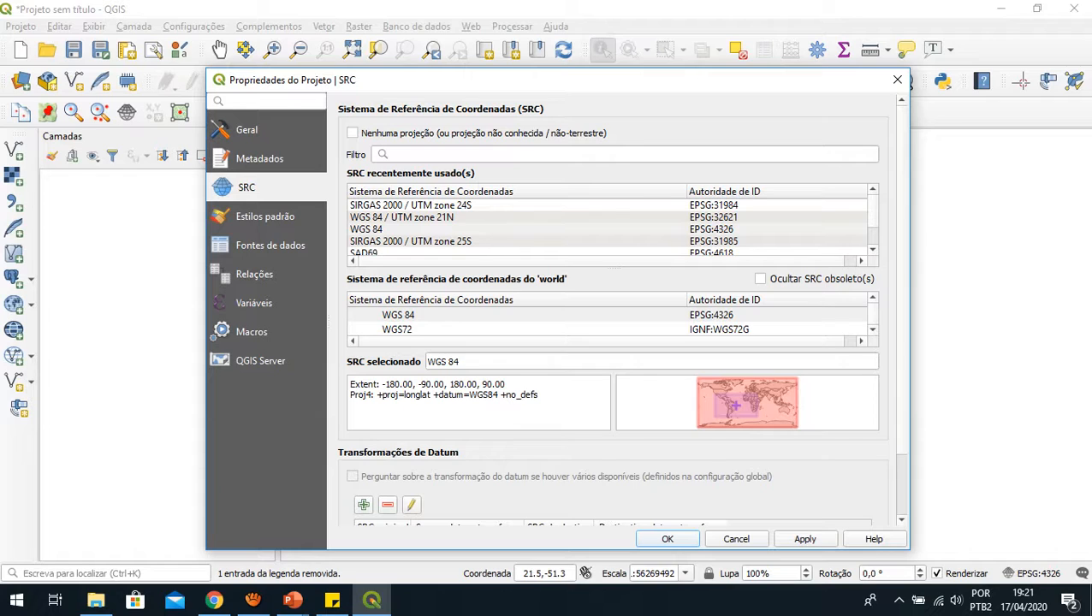
click(479, 154)
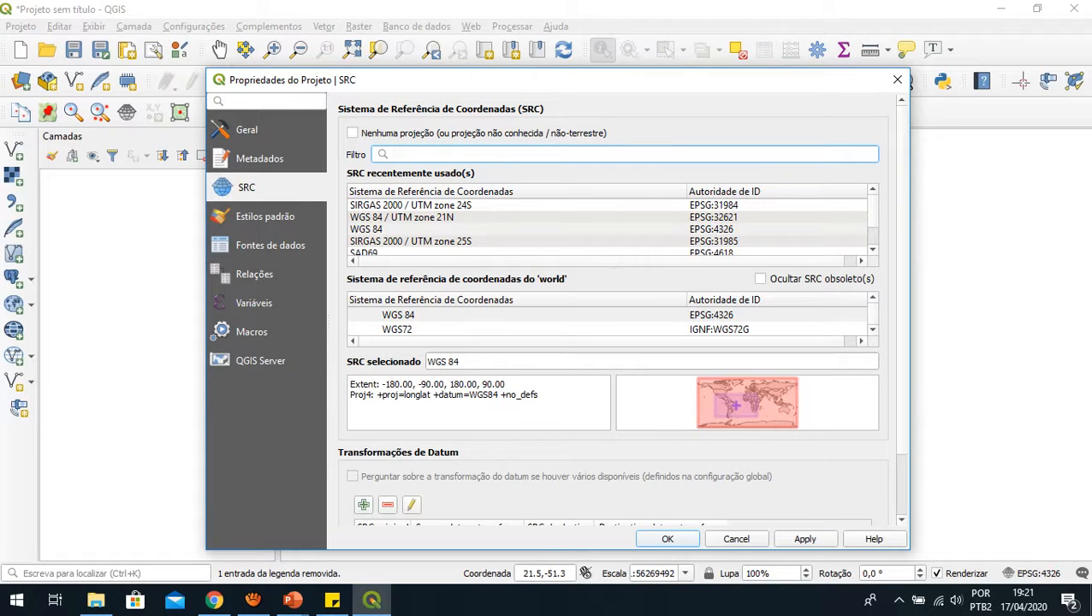
text(4674)
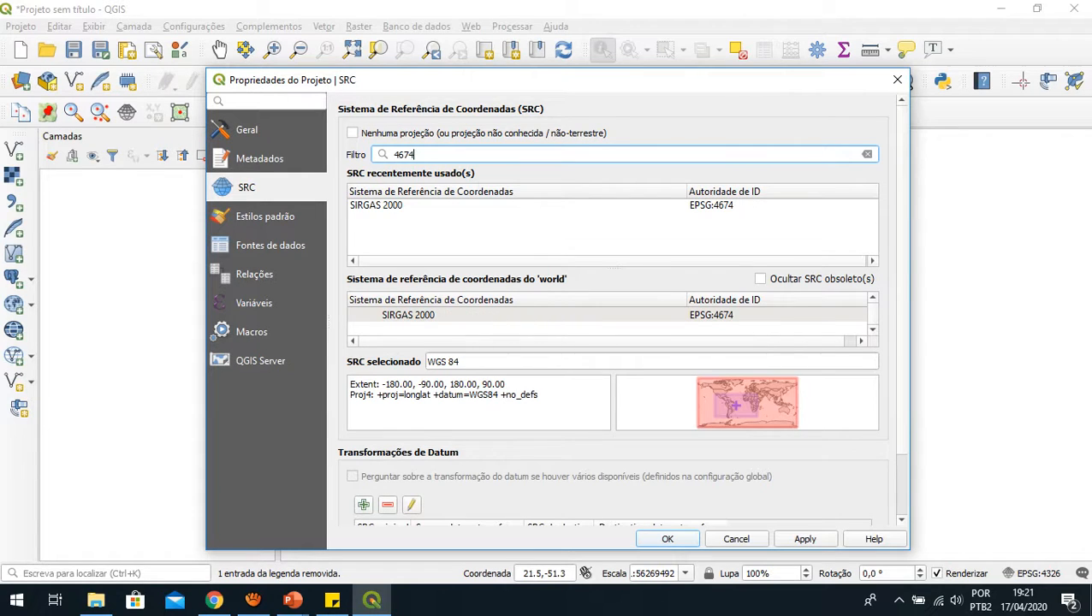
click(410, 315)
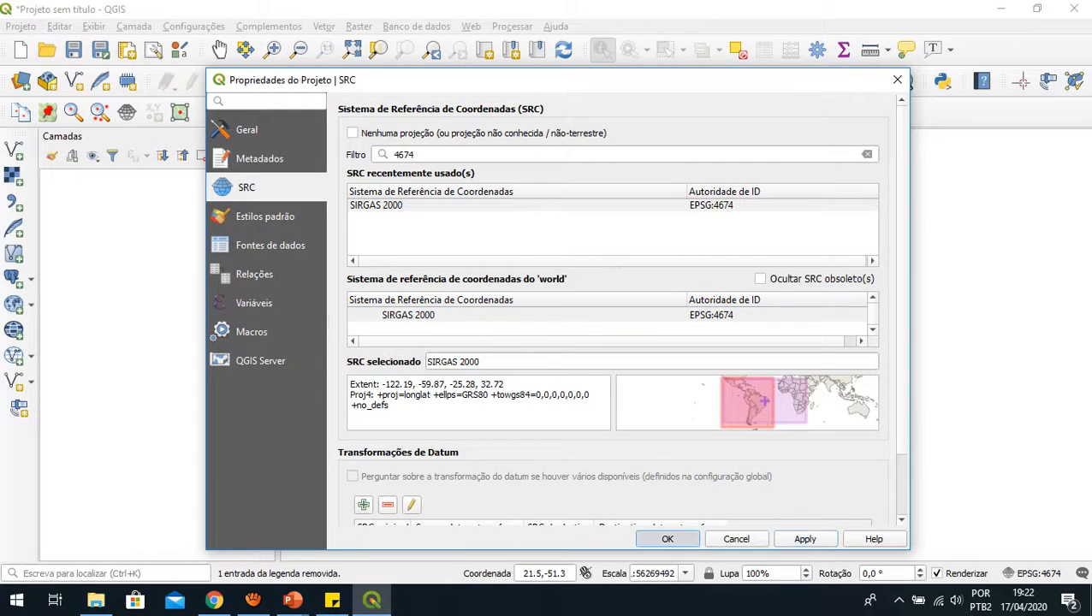
key(Return)
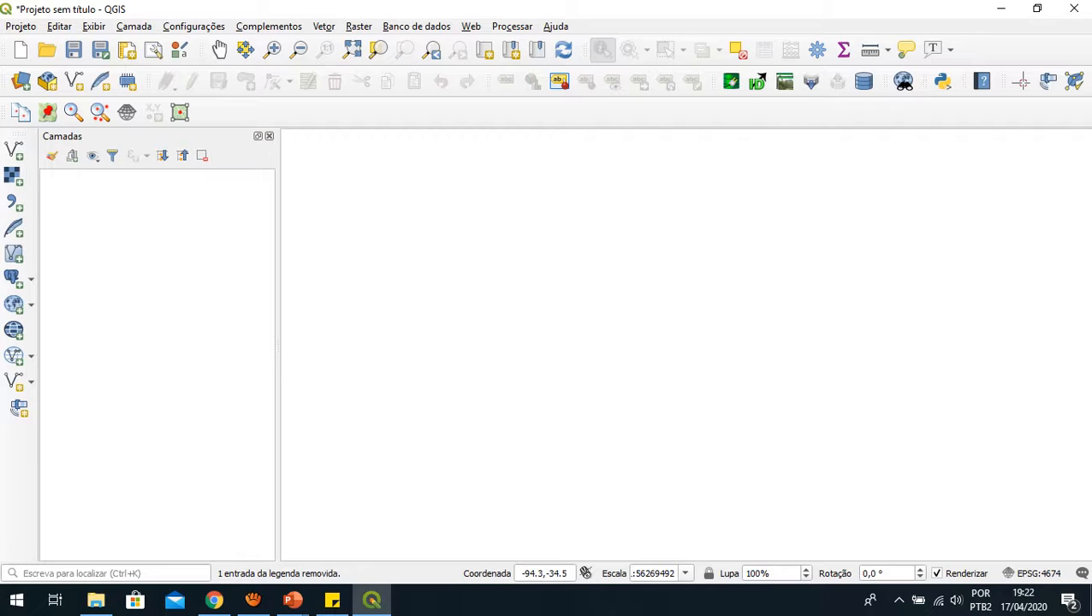
Start adding a vector layer from file and browse to Minicurso's Vetores folder for the source.
click(14, 151)
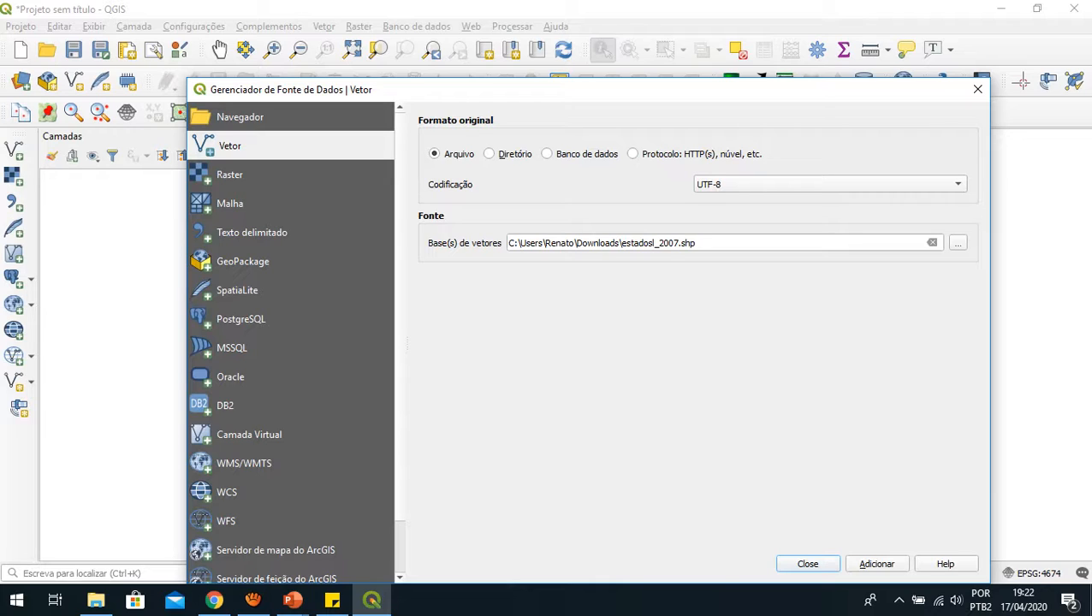
click(958, 243)
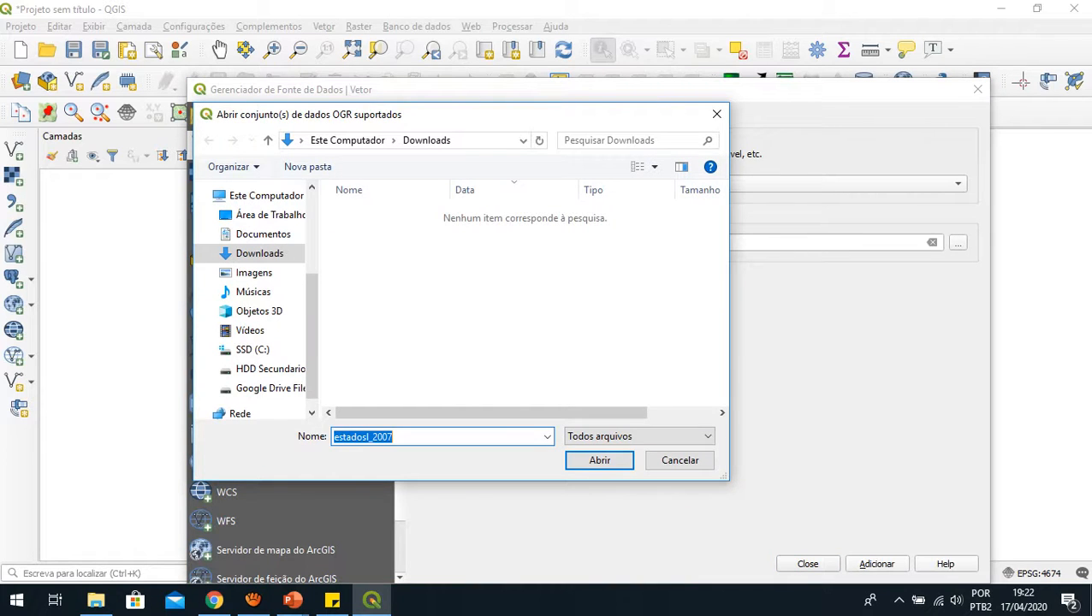
scroll(252, 299, up, 3)
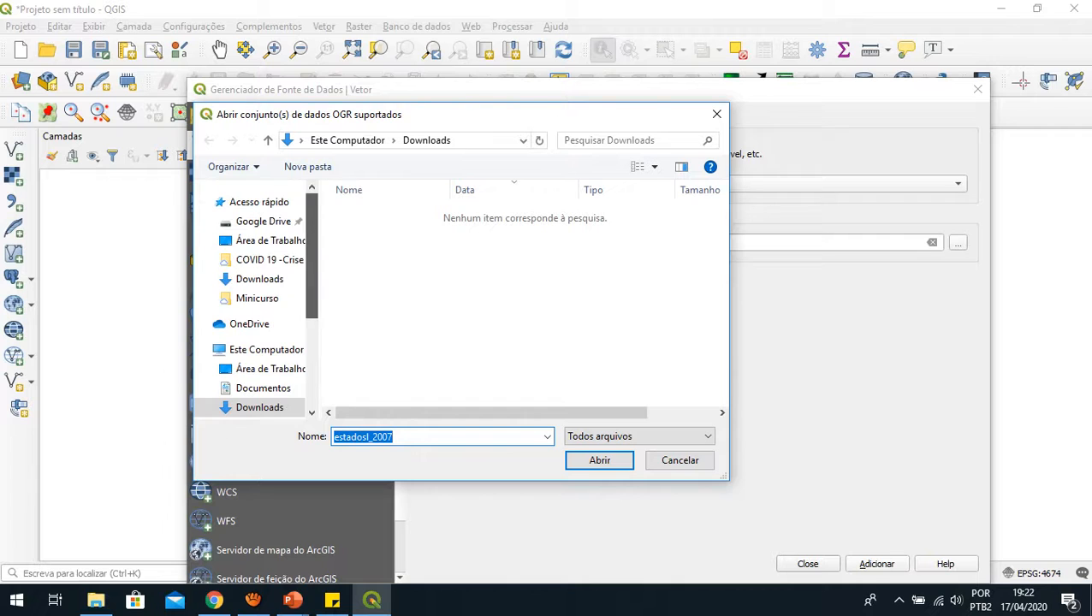
click(257, 298)
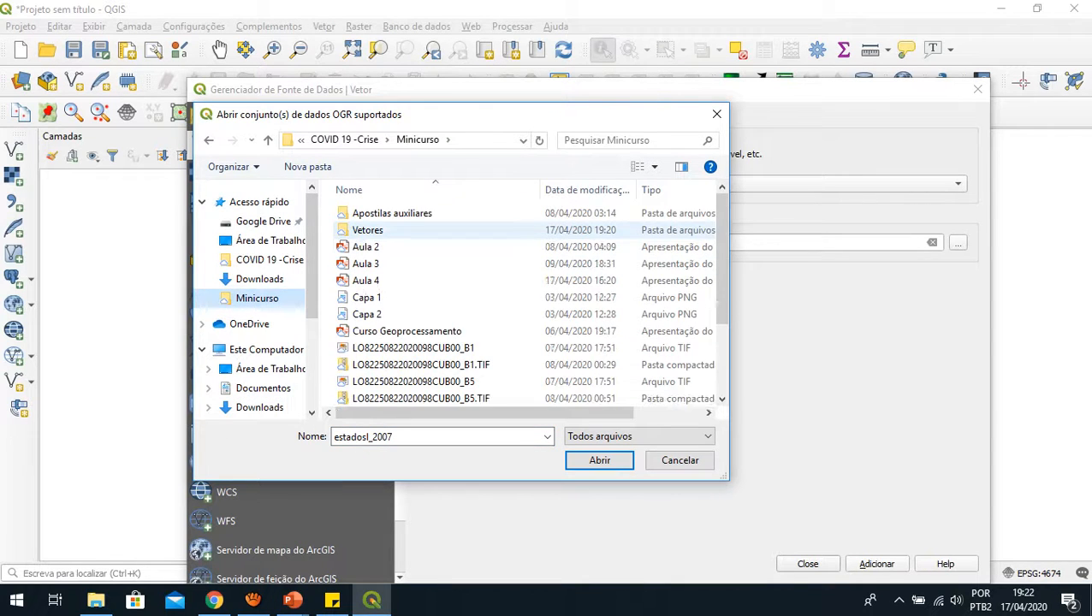
double_click(368, 229)
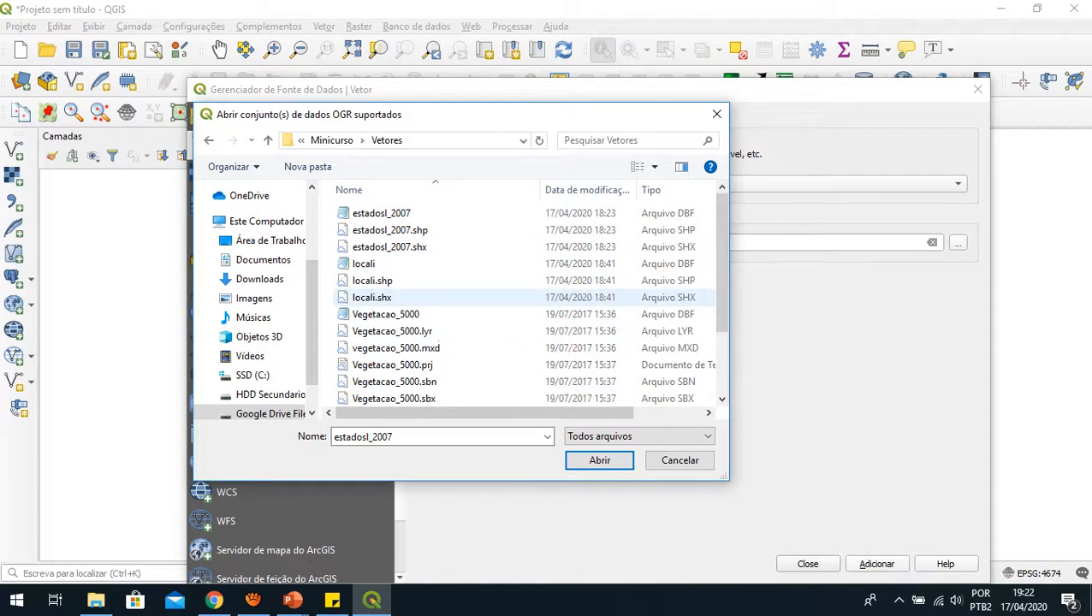
Add estadosl_2007.shp, locali.shp and zee_rodovias_pnlt.shp from the Vetores folder to the project together, and close the data source manager.
scroll(385, 297, down, 2)
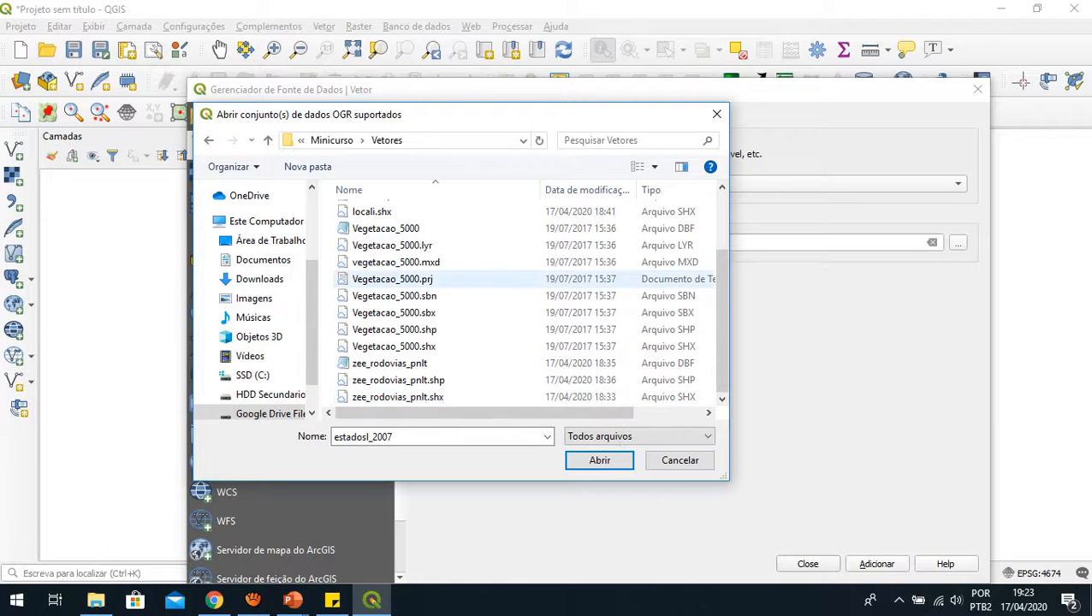
scroll(386, 281, up, 2)
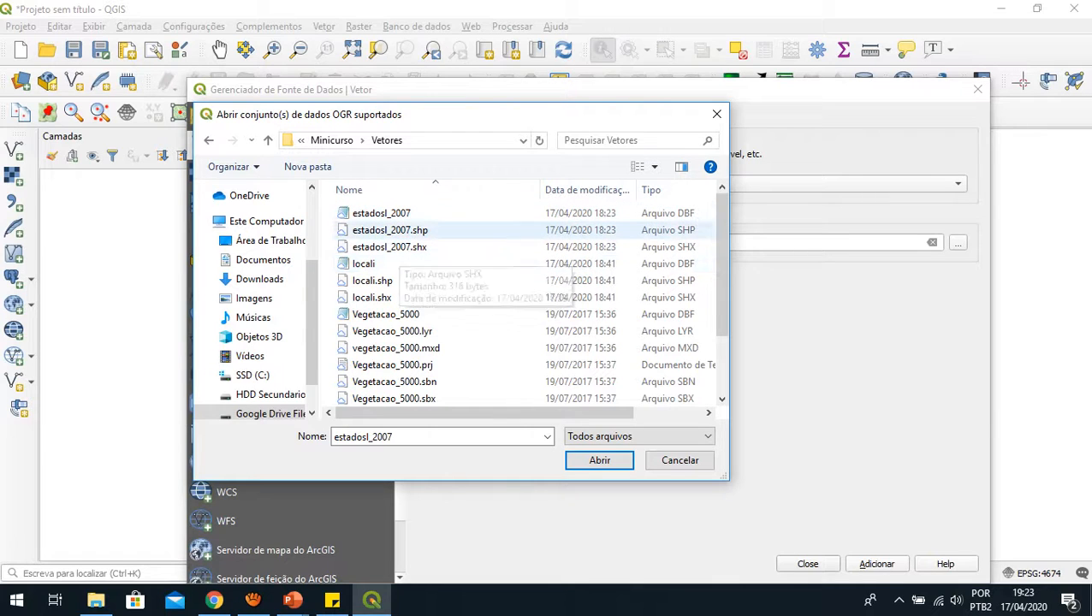
click(402, 231)
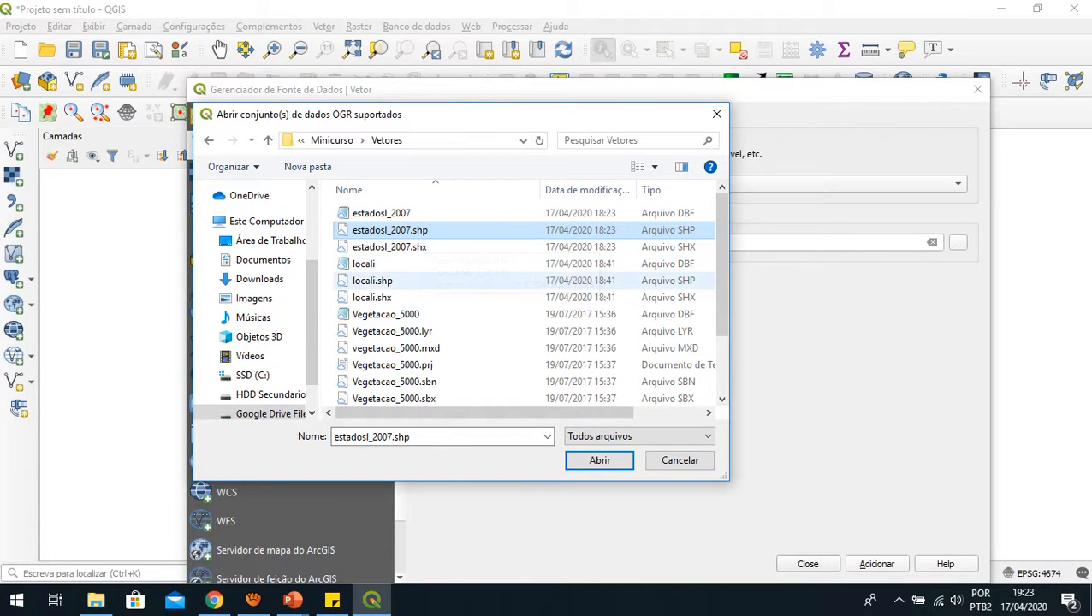
ctrl+click(386, 280)
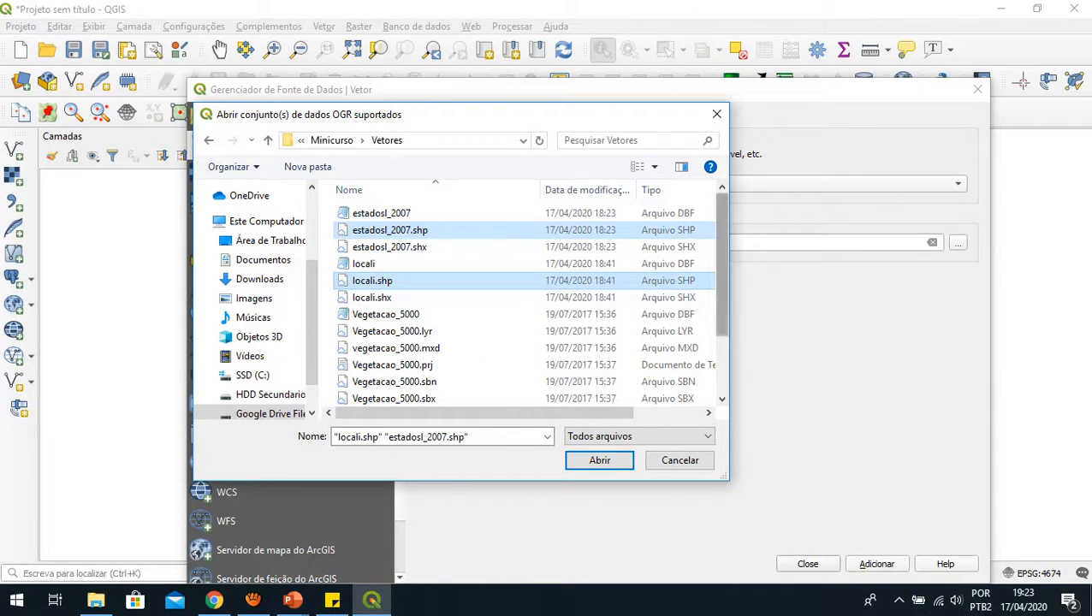
scroll(527, 300, down, 2)
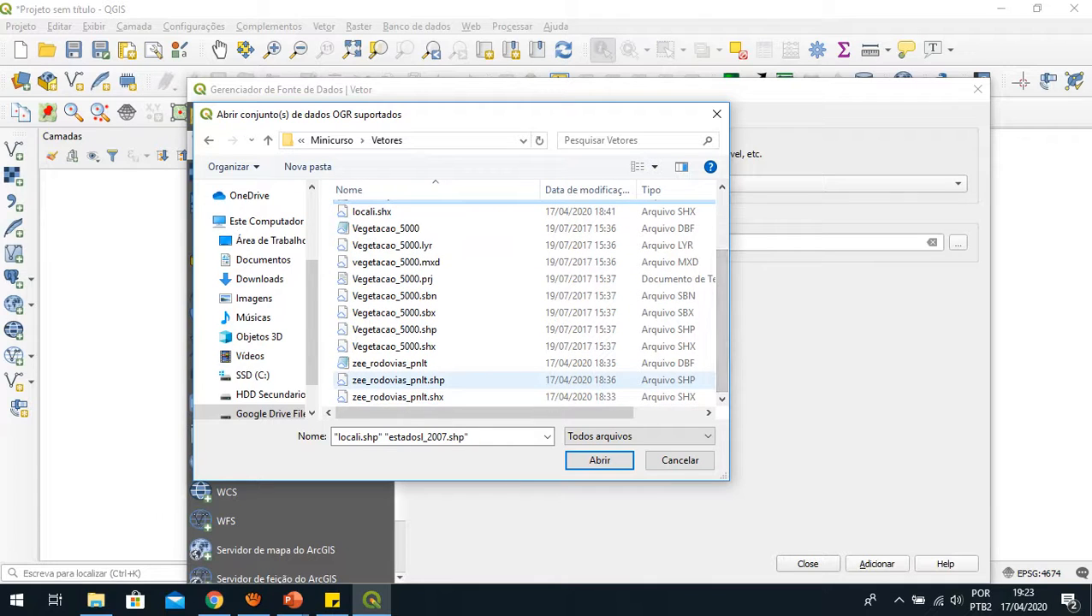
ctrl+click(385, 381)
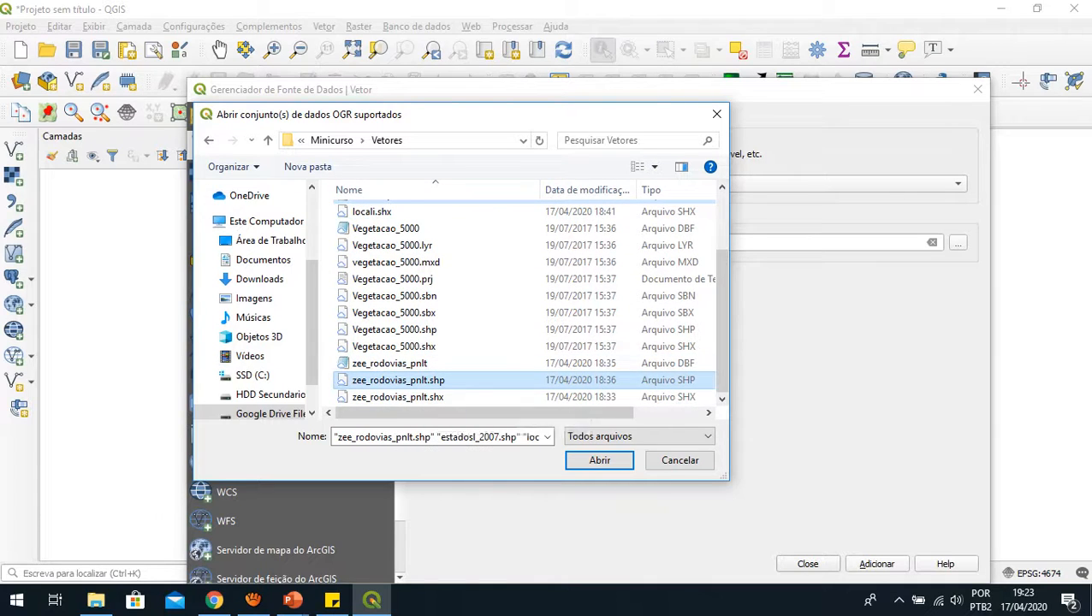
click(599, 461)
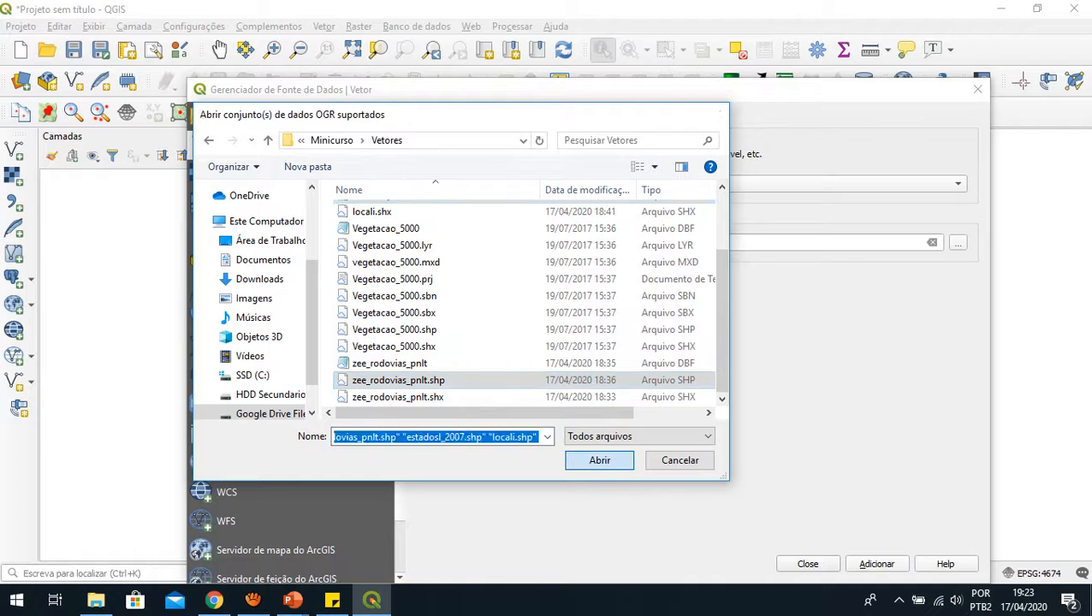
click(876, 564)
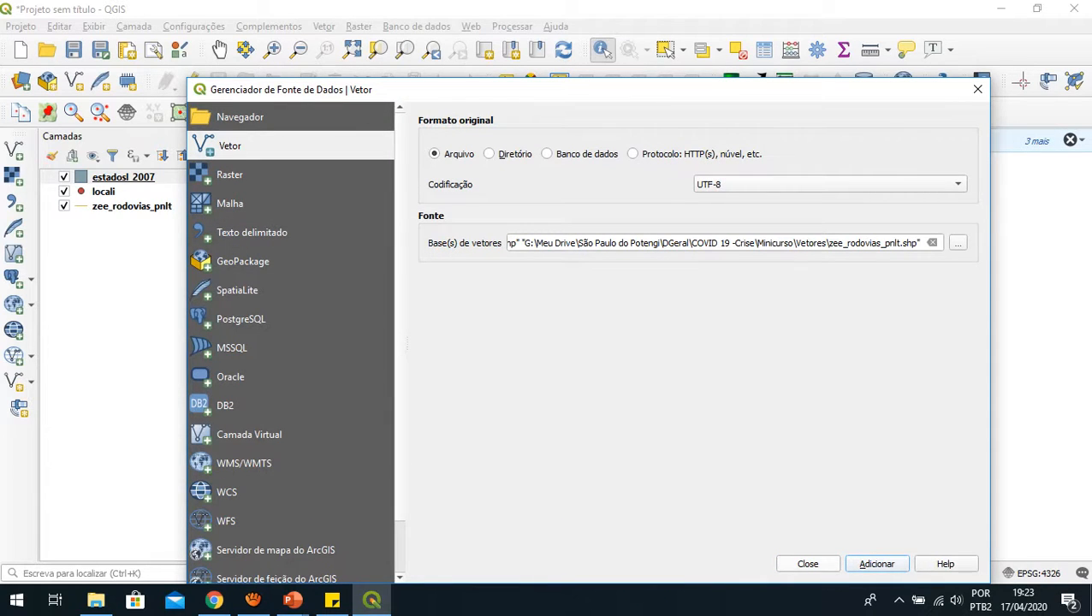
click(808, 564)
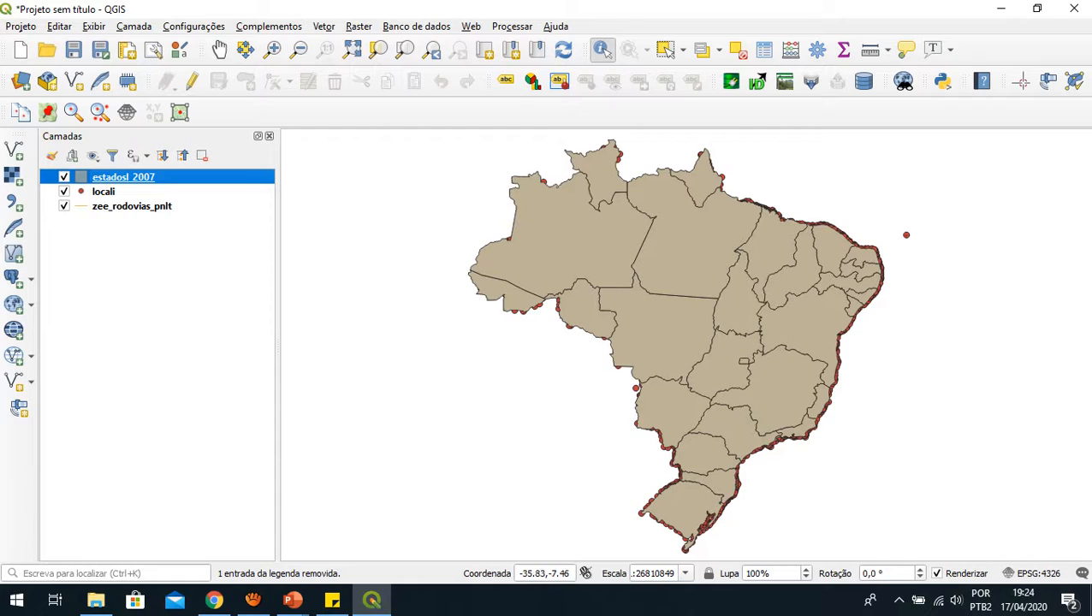
Move the estadosl_2007 layer beneath zee_rodovias_pnlt so the localities and roads draw above the state polygons.
click(171, 281)
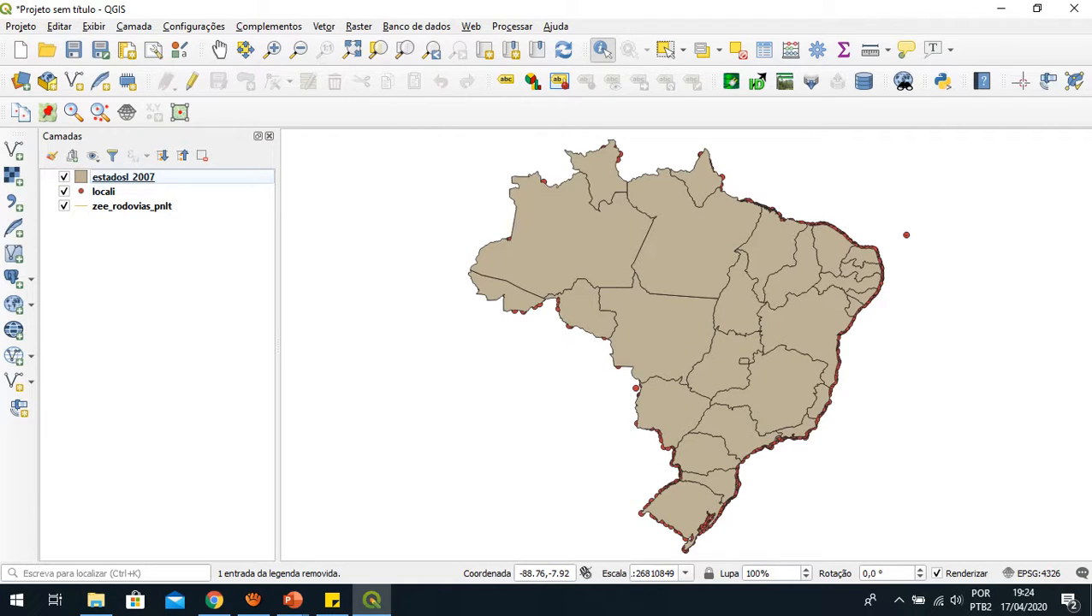
click(124, 178)
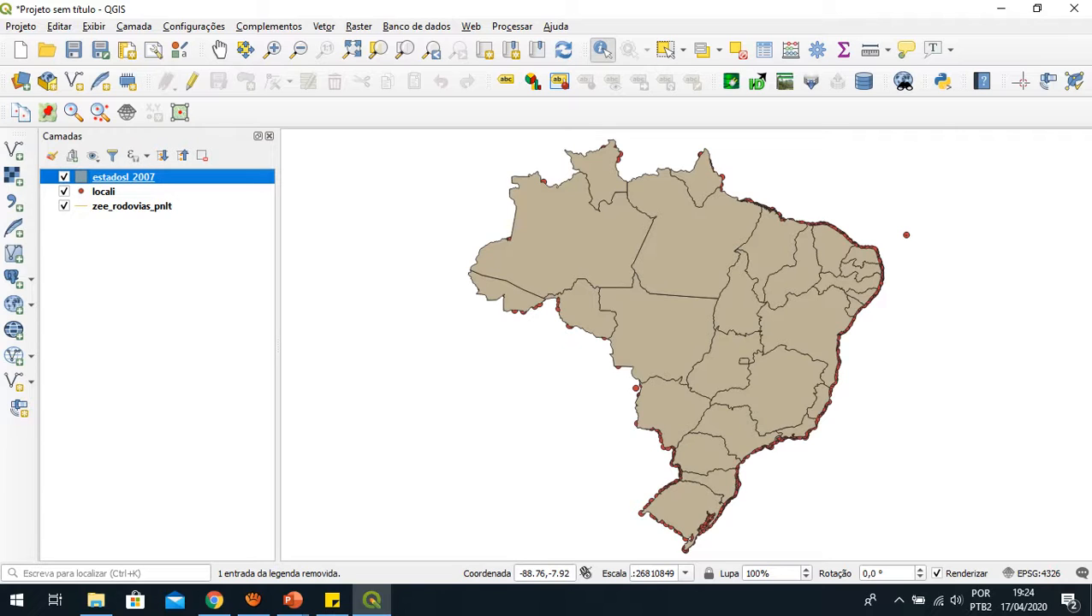
drag(123, 177, 124, 212)
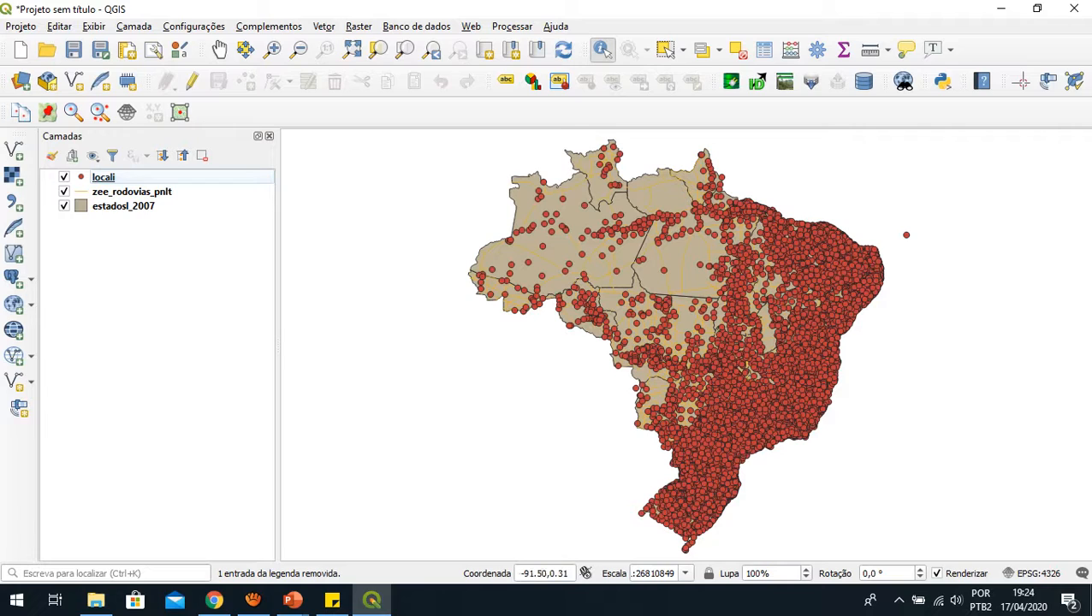
click(123, 206)
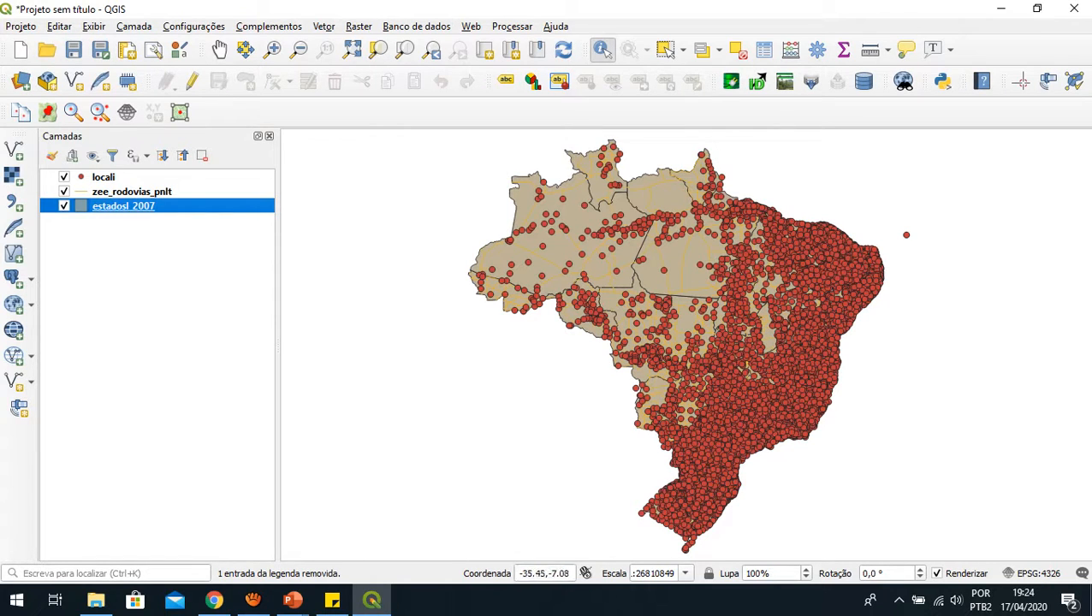
Examine the layers over northeastern Brazil, hiding locali and estadosl_2007 to view the zee_rodovias_pnlt road network alone.
scroll(856, 326, up, 3)
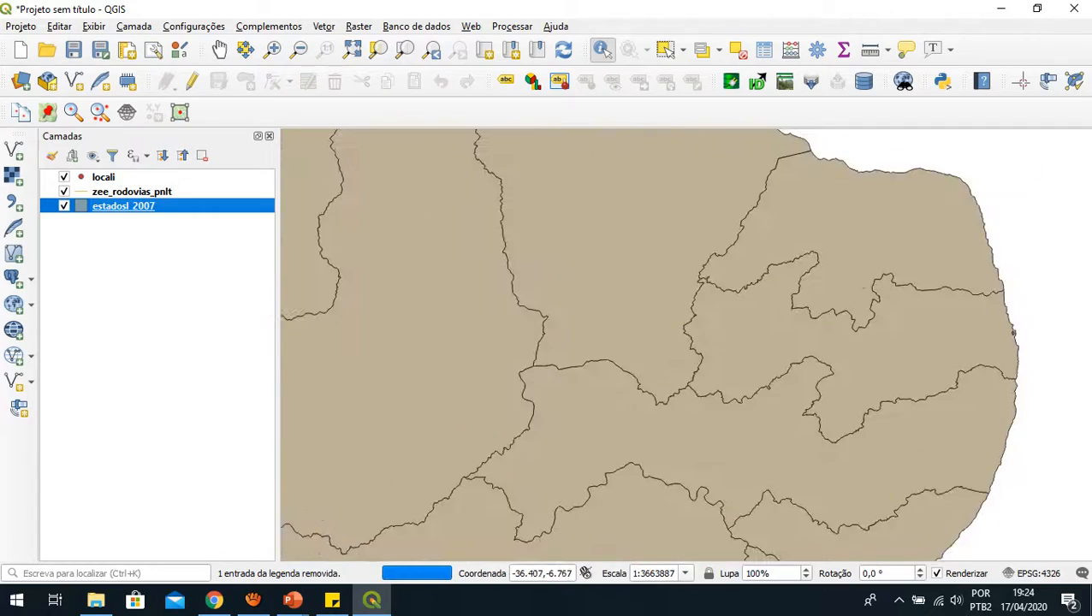
scroll(785, 428, down, 2)
scroll(841, 399, up, 1)
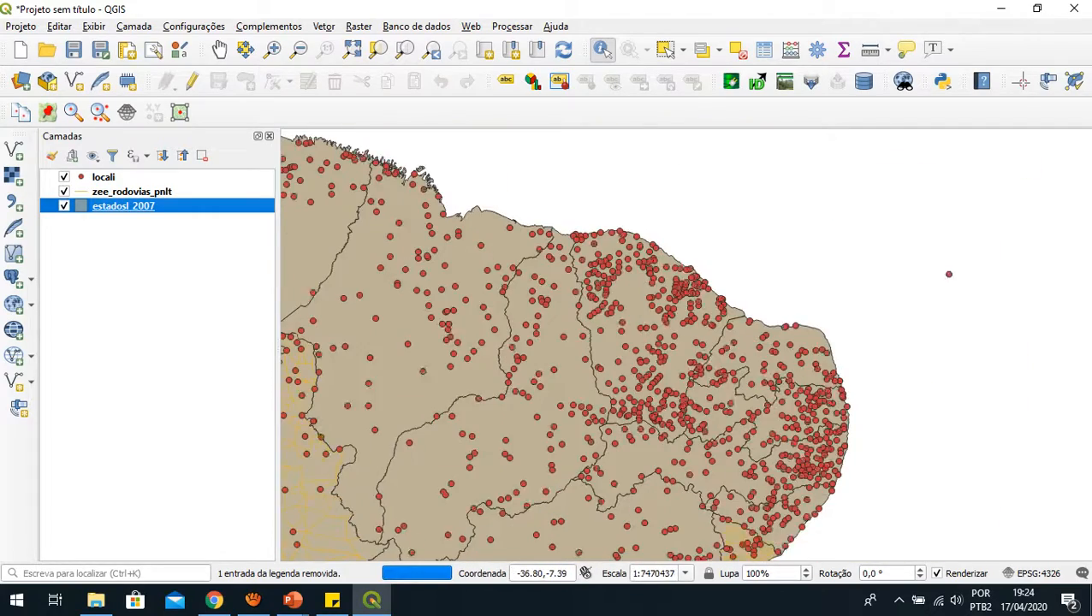
scroll(949, 272, up, 1)
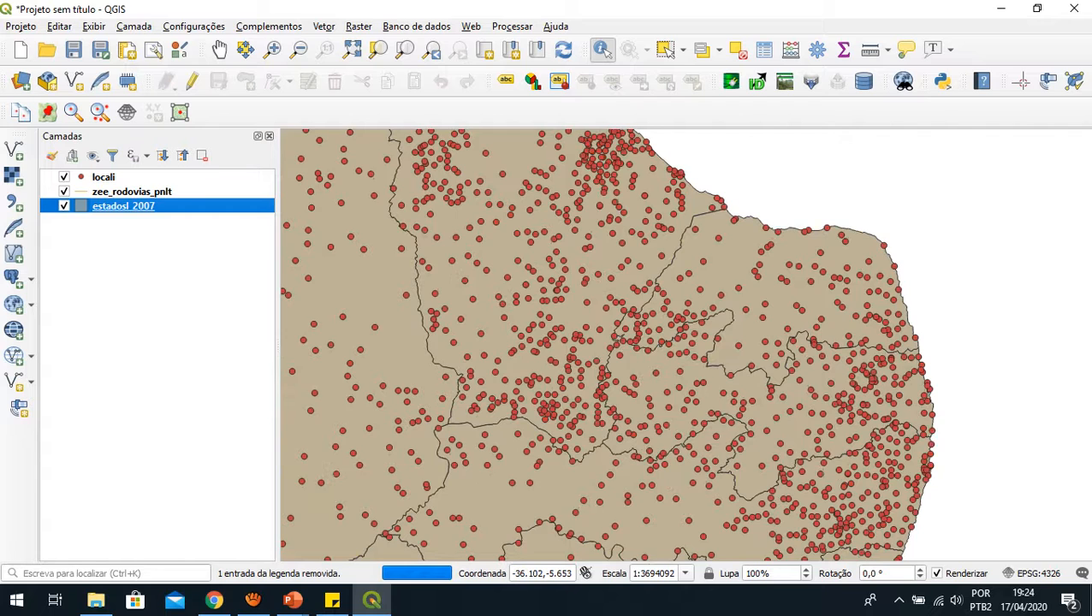
scroll(856, 326, up, 3)
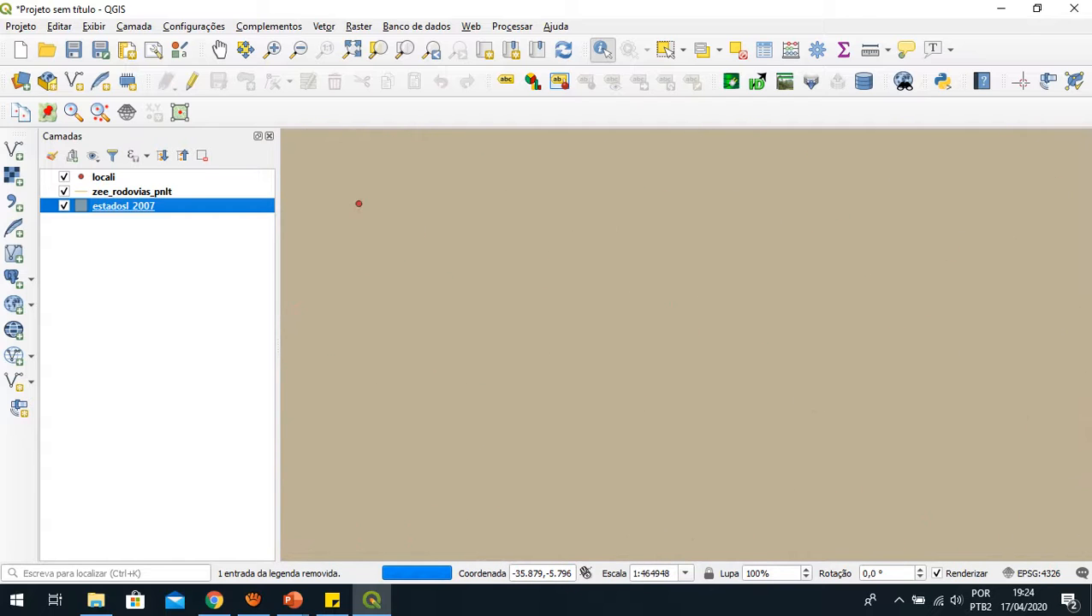
scroll(850, 299, down, 2)
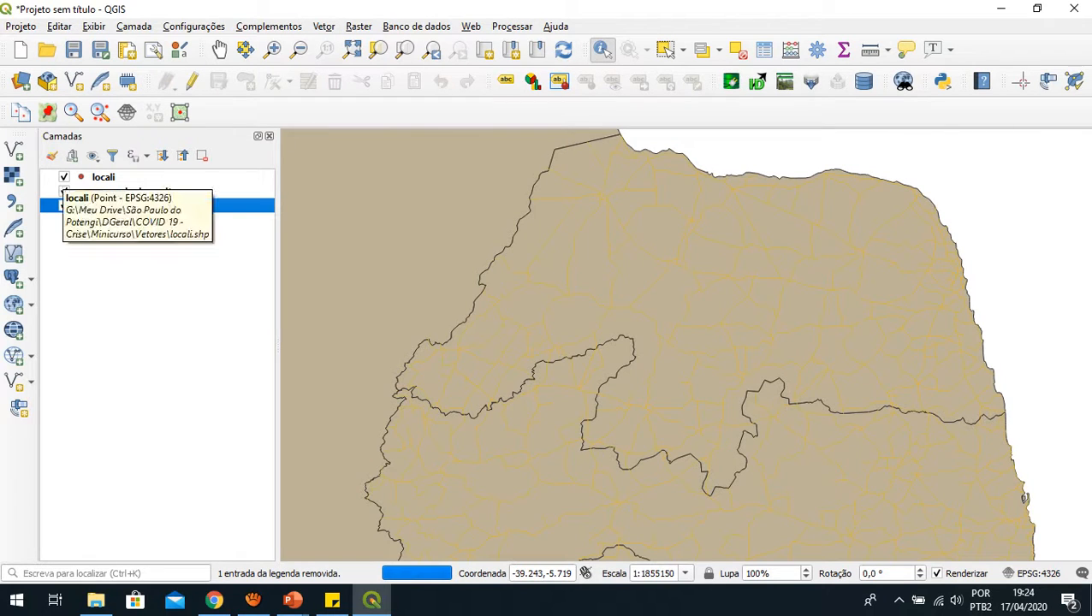
click(64, 177)
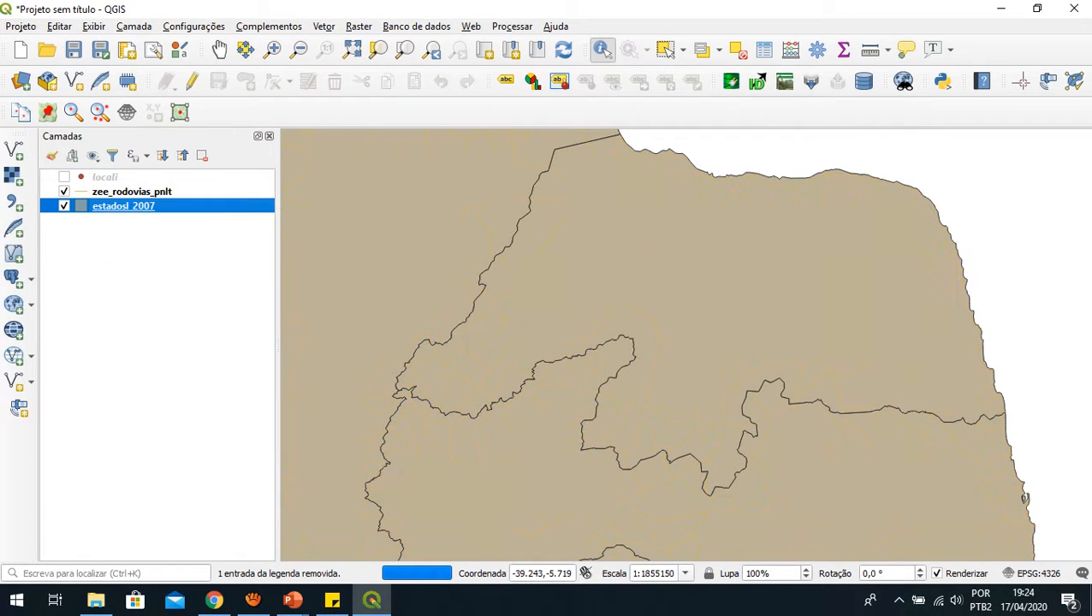
click(63, 206)
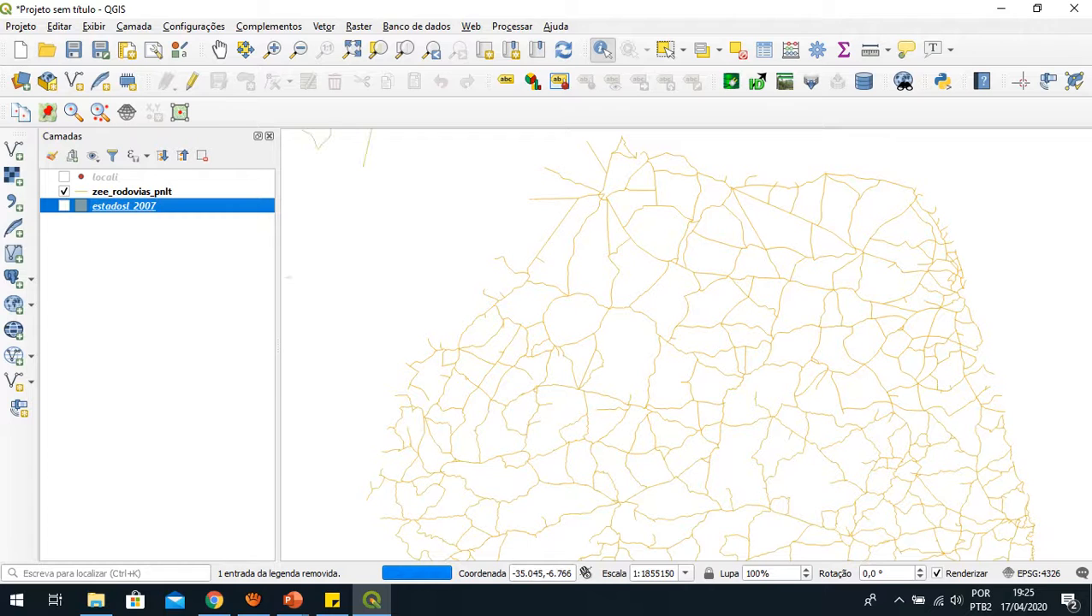
scroll(838, 376, down, 3)
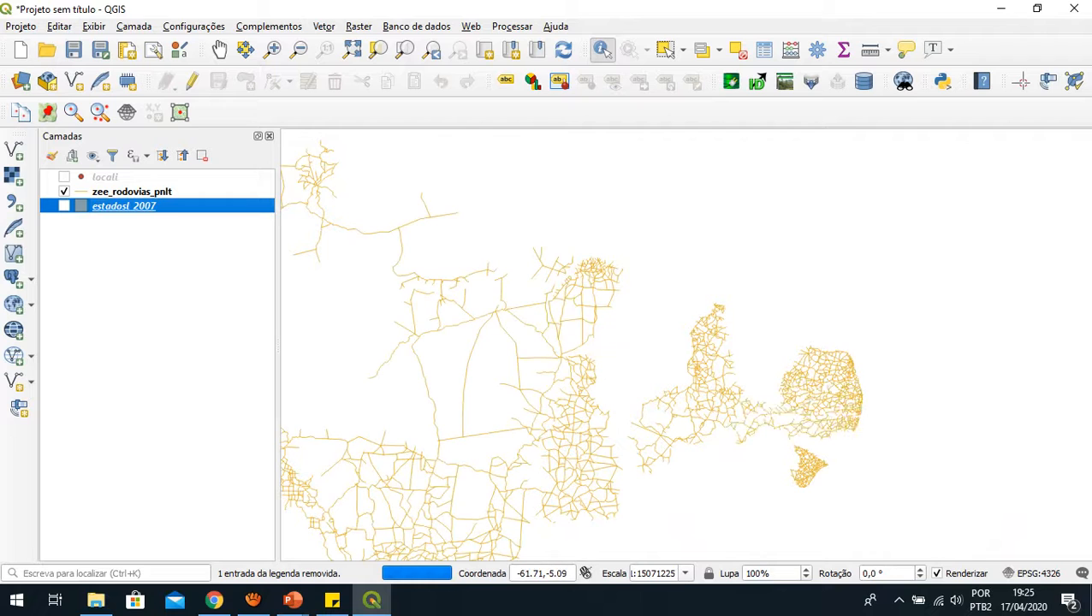
Redisplay estadosl_2007 and briefly locali, and hide zee_rodovias_pnlt and locali to leave only the state polygons shown.
click(65, 206)
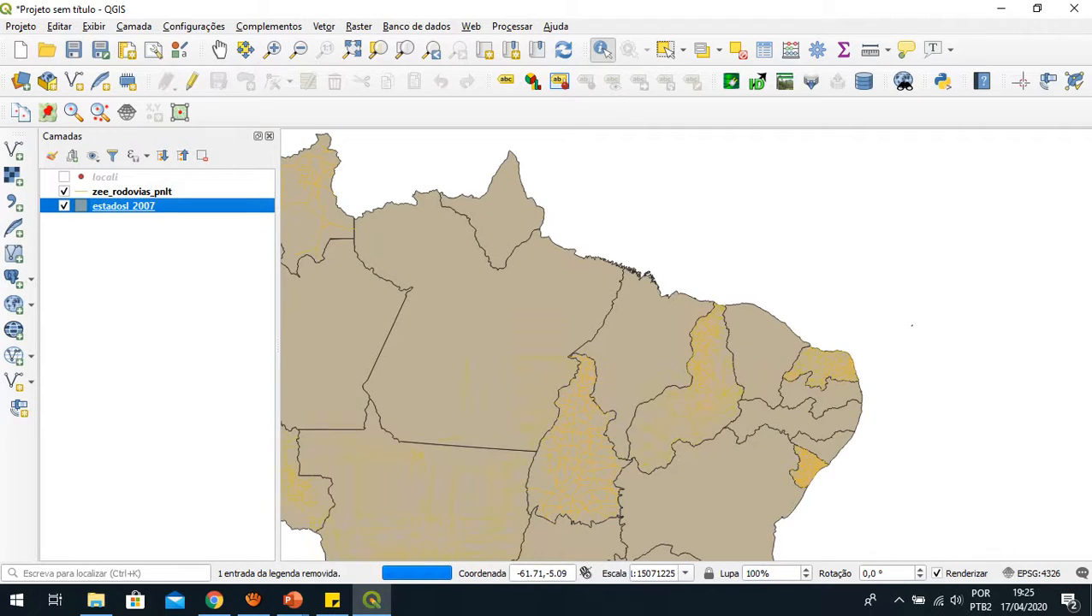
click(64, 176)
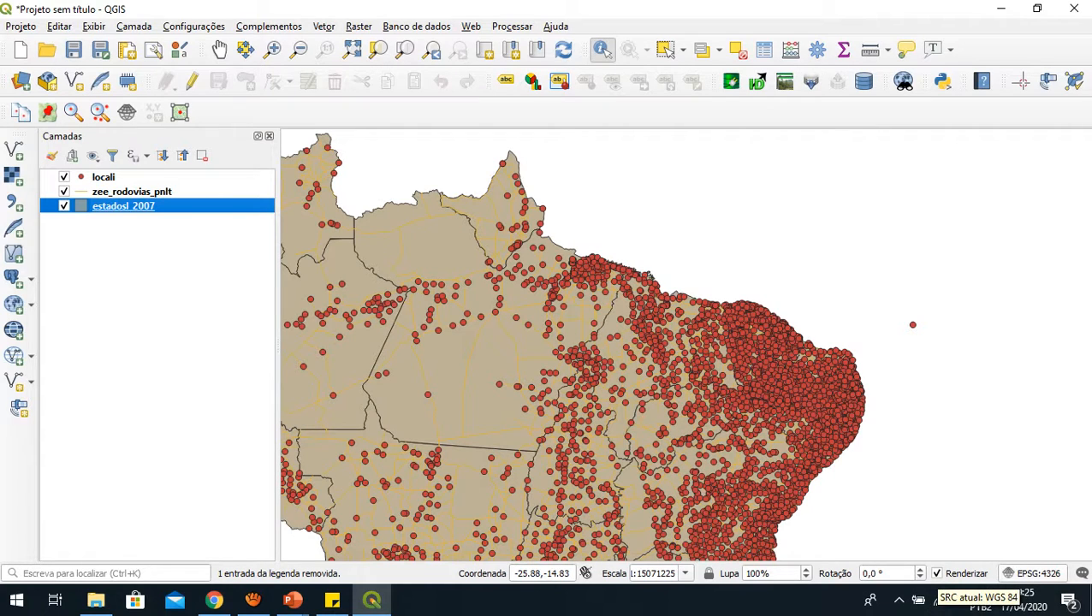
click(64, 192)
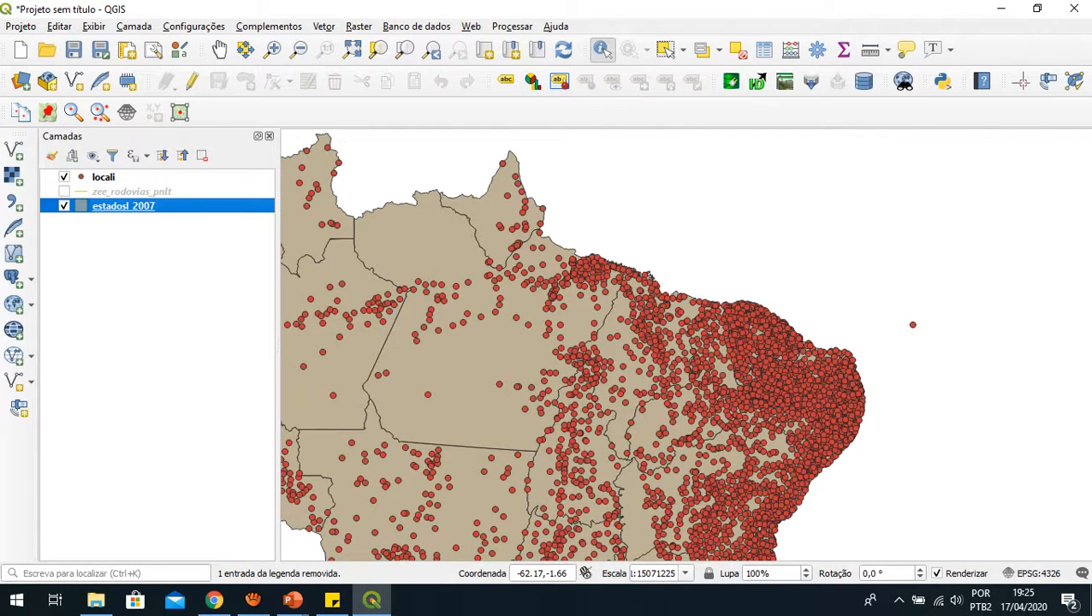
click(64, 177)
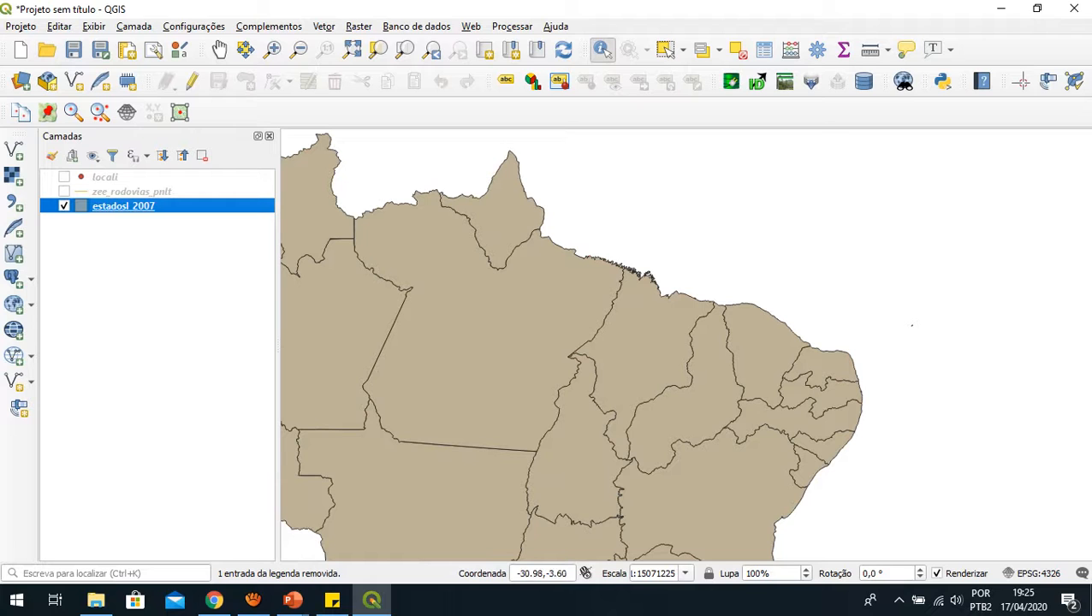
Examine the estadosl_2007 state boundaries across Brazil and in close-up along the northeastern coast.
scroll(914, 322, down, 1)
scroll(963, 267, up, 1)
scroll(963, 266, down, 2)
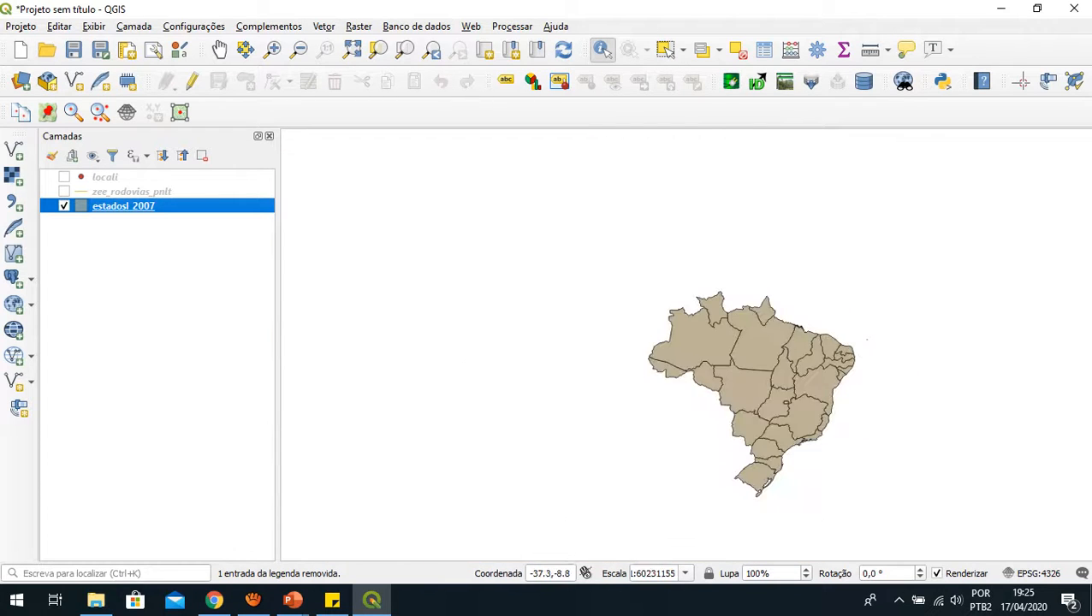
scroll(894, 312, up, 1)
scroll(894, 313, up, 1)
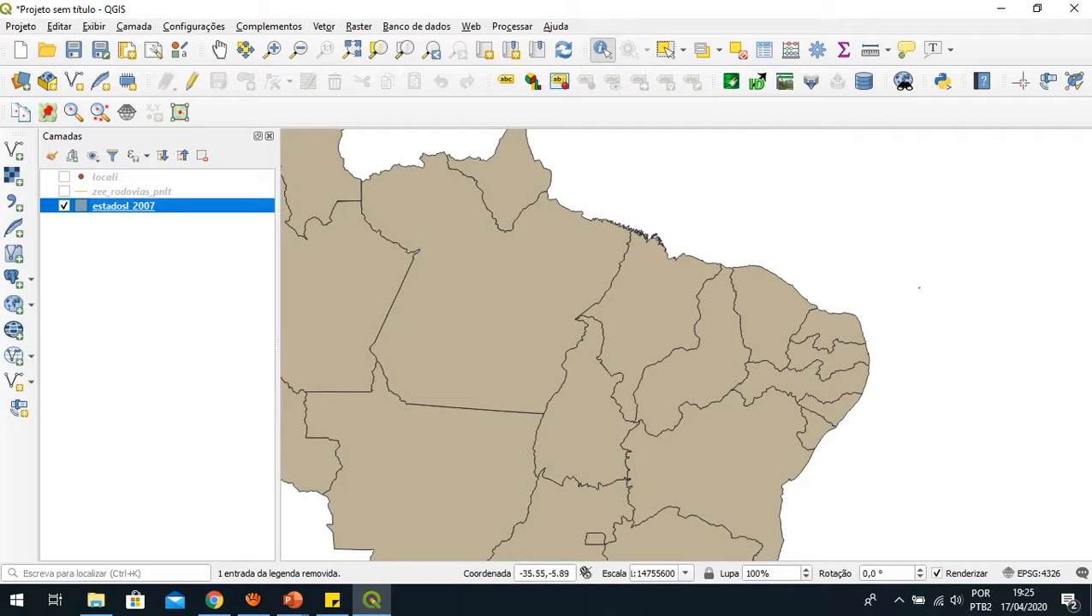
scroll(919, 288, up, 1)
scroll(897, 422, up, 1)
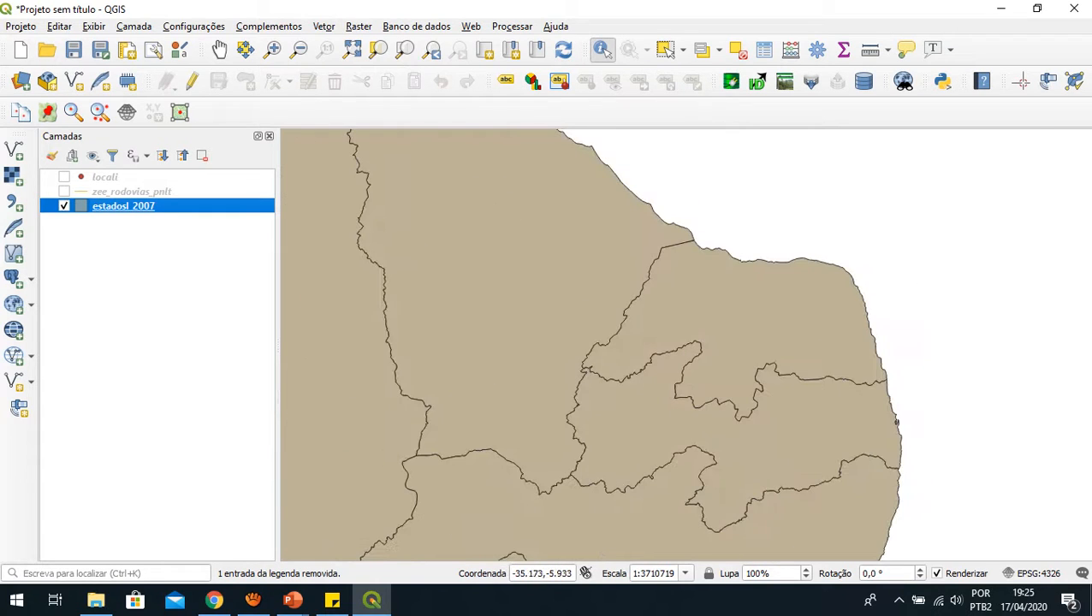
scroll(898, 422, up, 2)
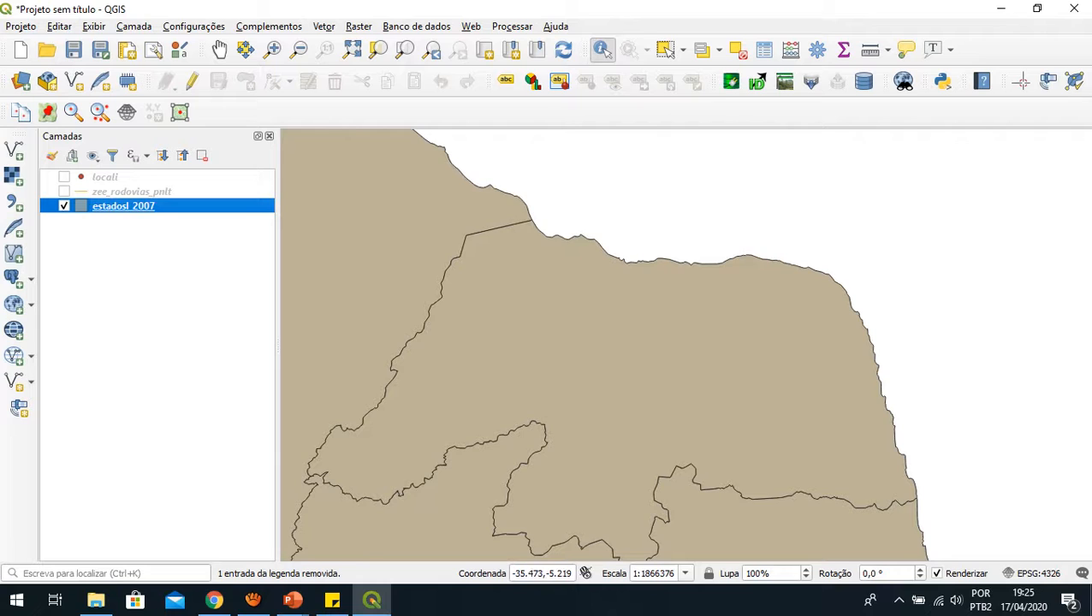
scroll(901, 418, down, 2)
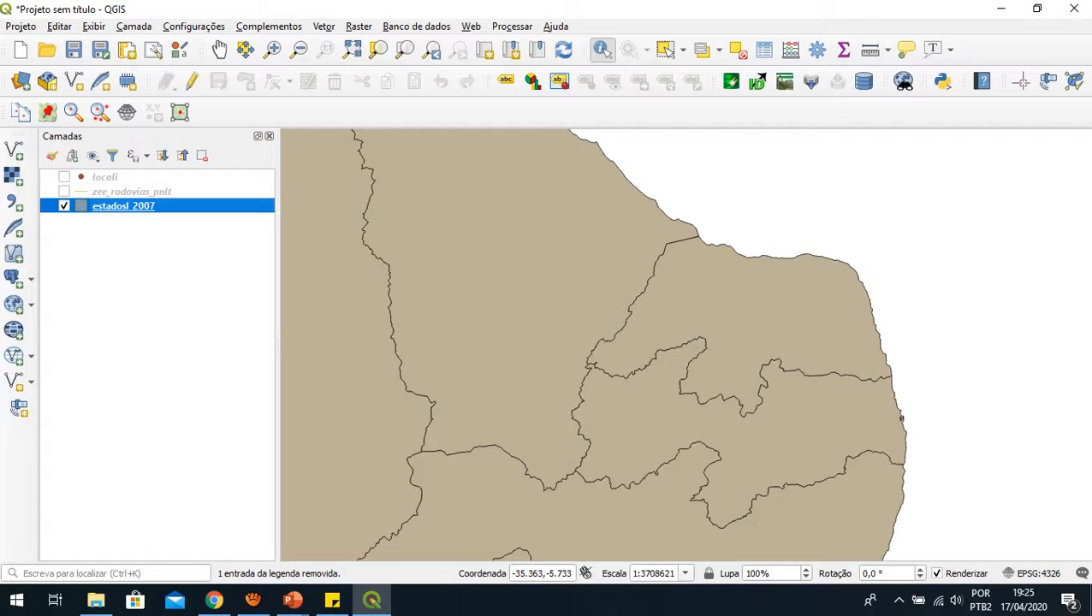
Set the project's coordinate reference system to SIRGAS 2000 (EPSG:4674), filtering the list by 4674.
scroll(934, 528, up, 1)
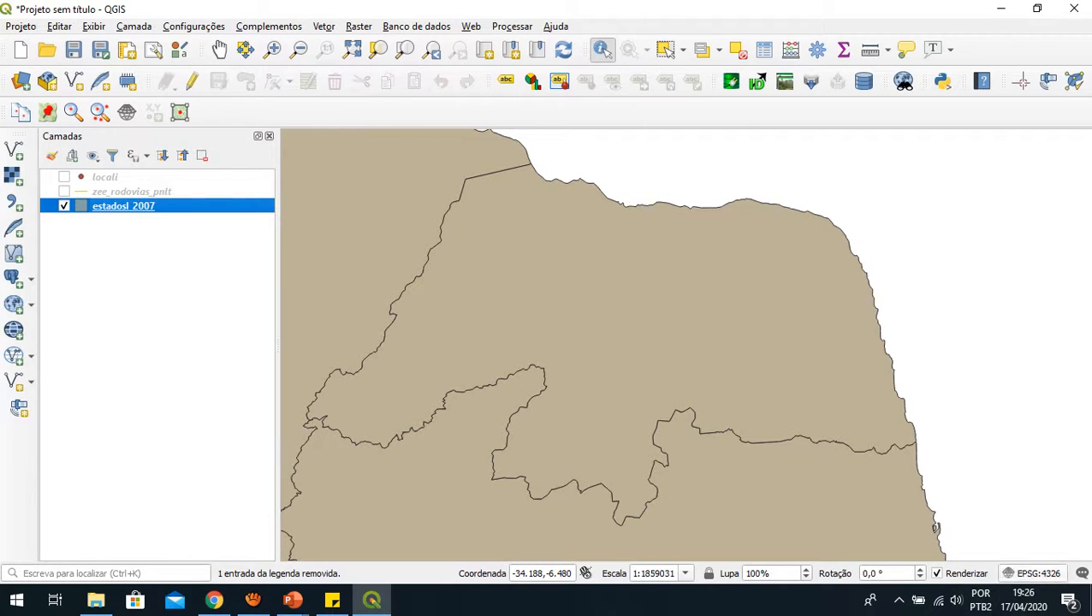
click(1034, 572)
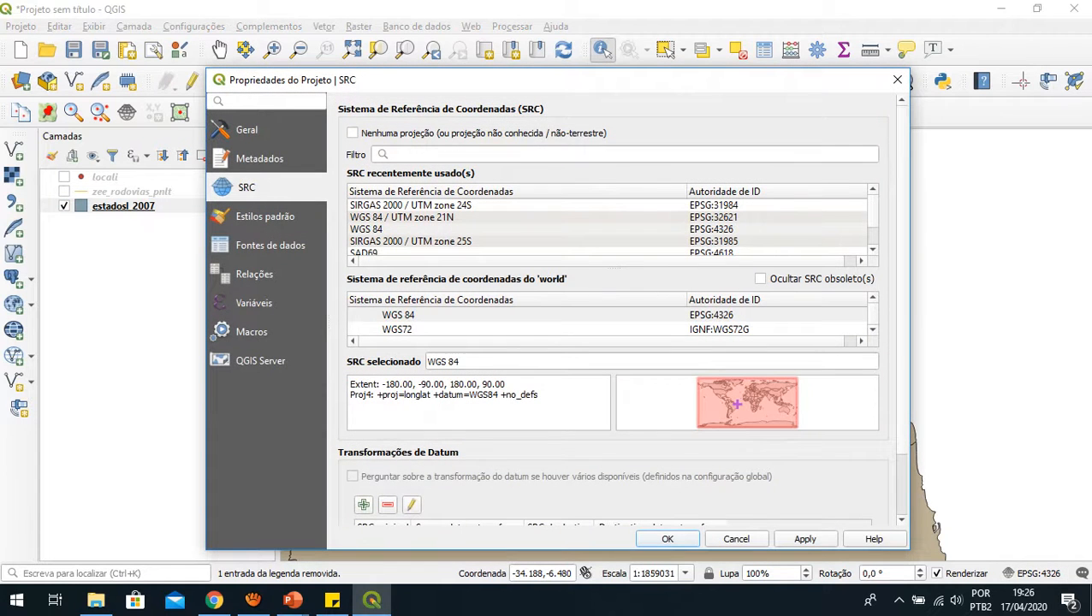
click(445, 154)
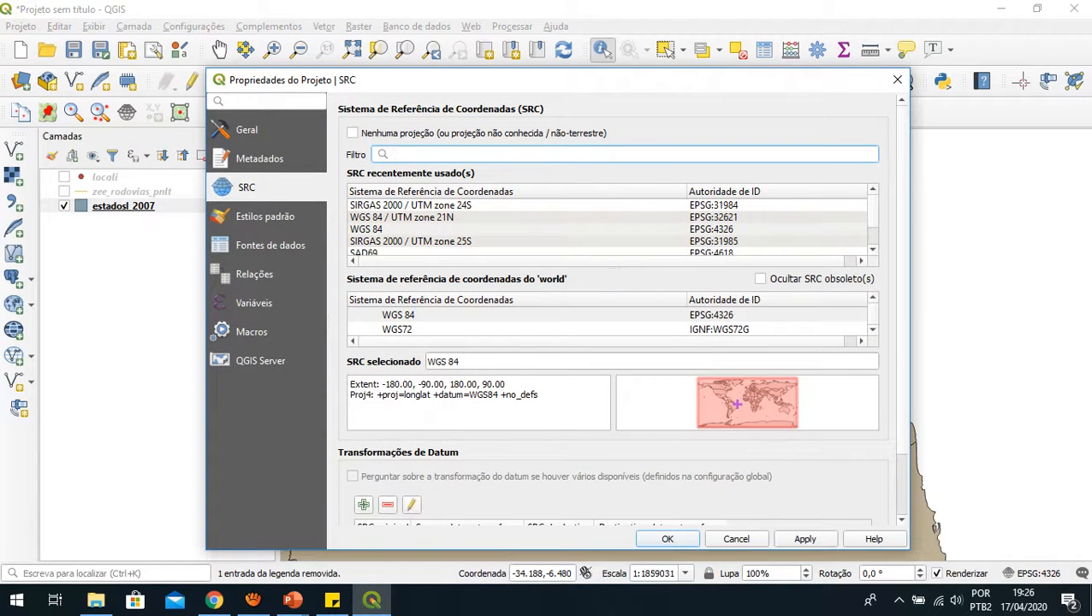
text(4674)
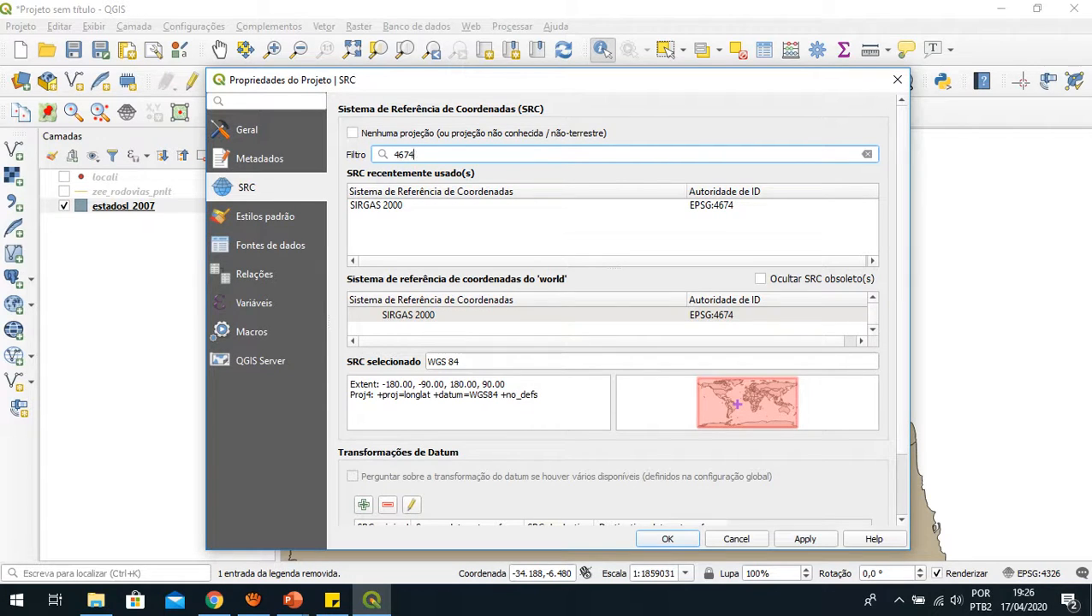
click(409, 315)
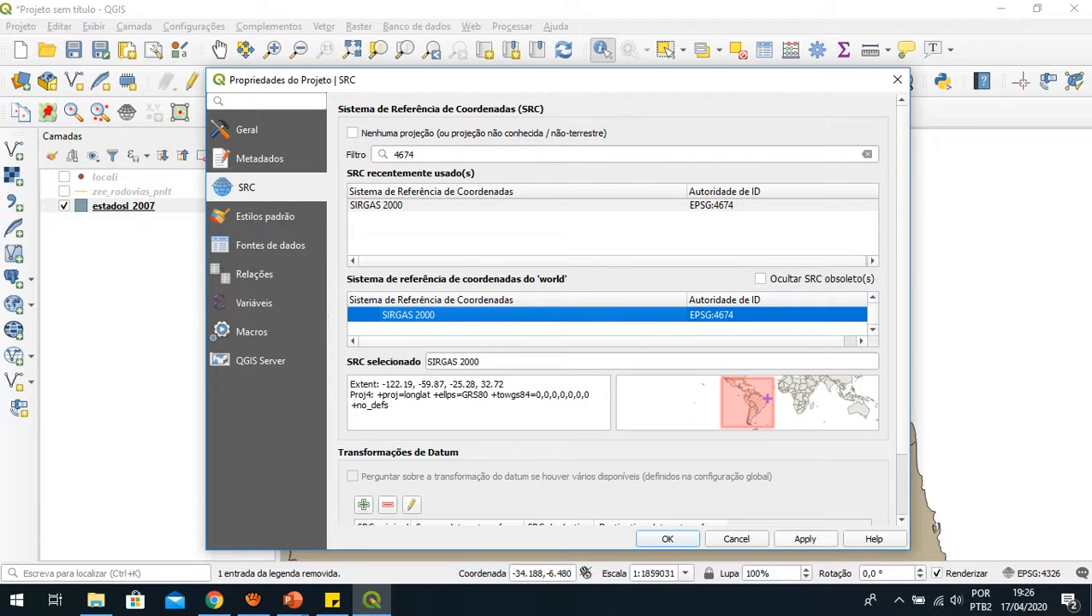
click(805, 539)
click(667, 539)
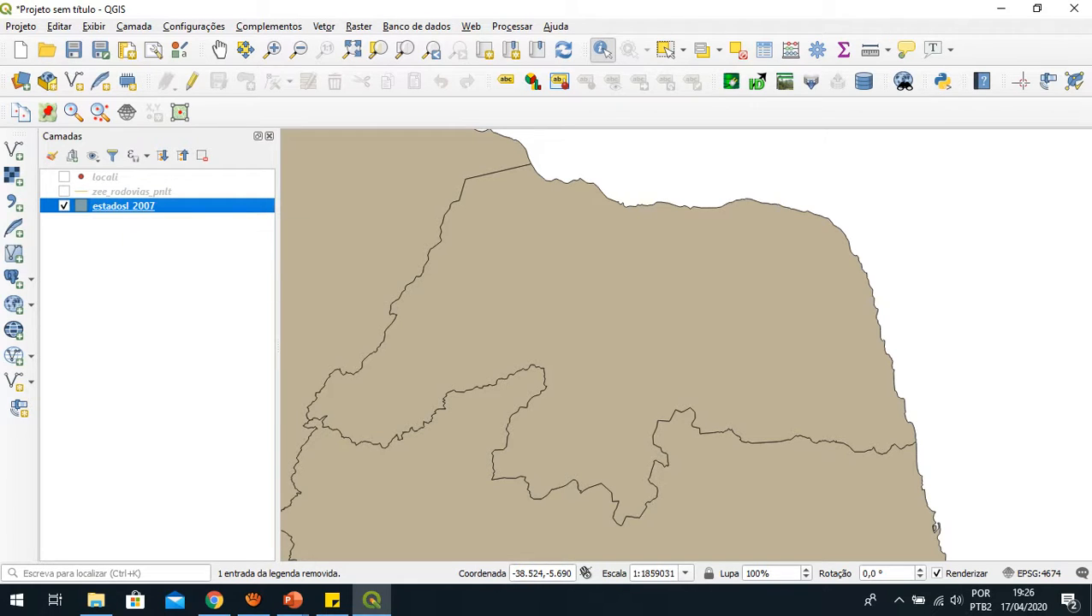
Set the source coordinate reference system of estadosl_2007 to the project's CRS, EPSG:4674 - SIRGAS 2000.
right_click(128, 208)
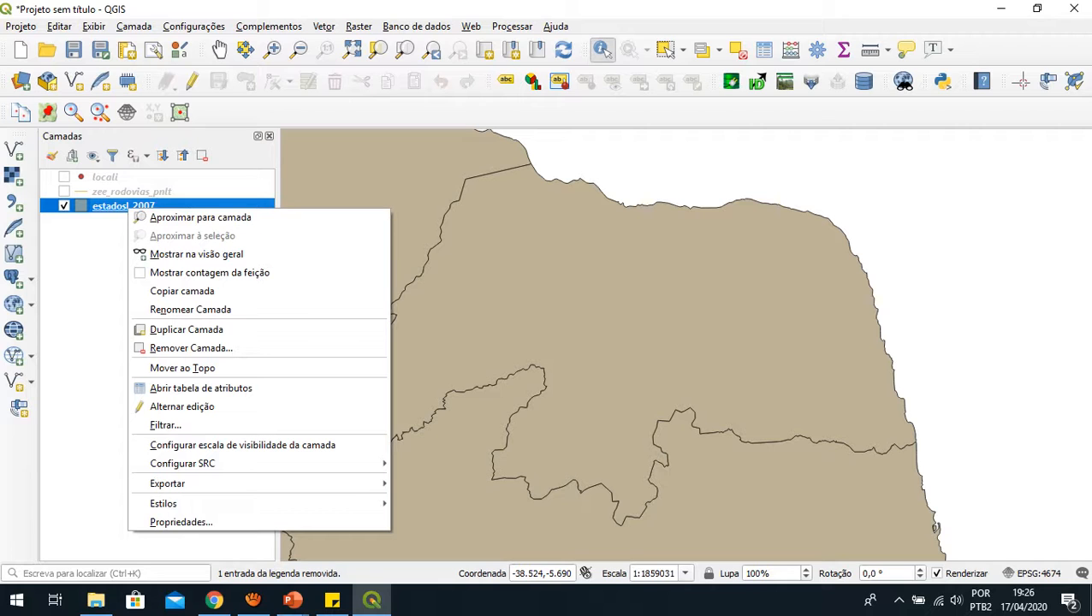
click(180, 523)
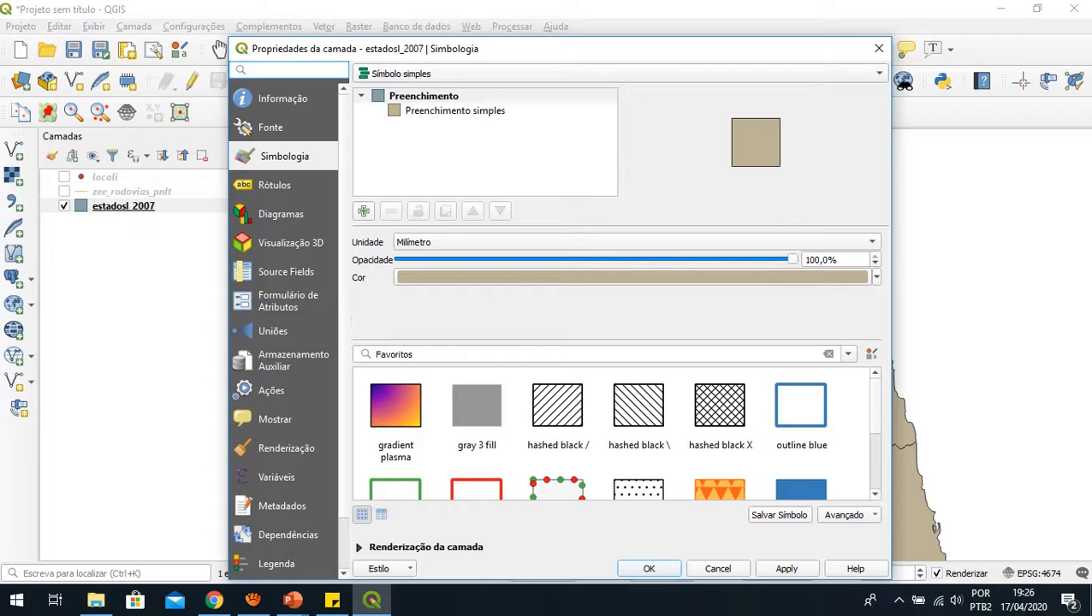
click(272, 128)
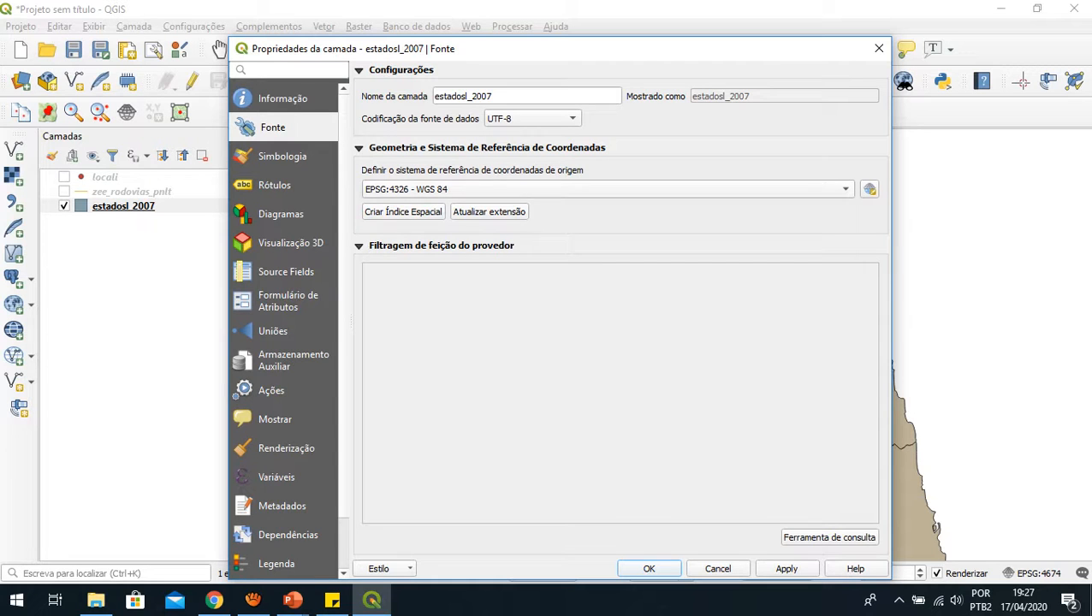
click(608, 189)
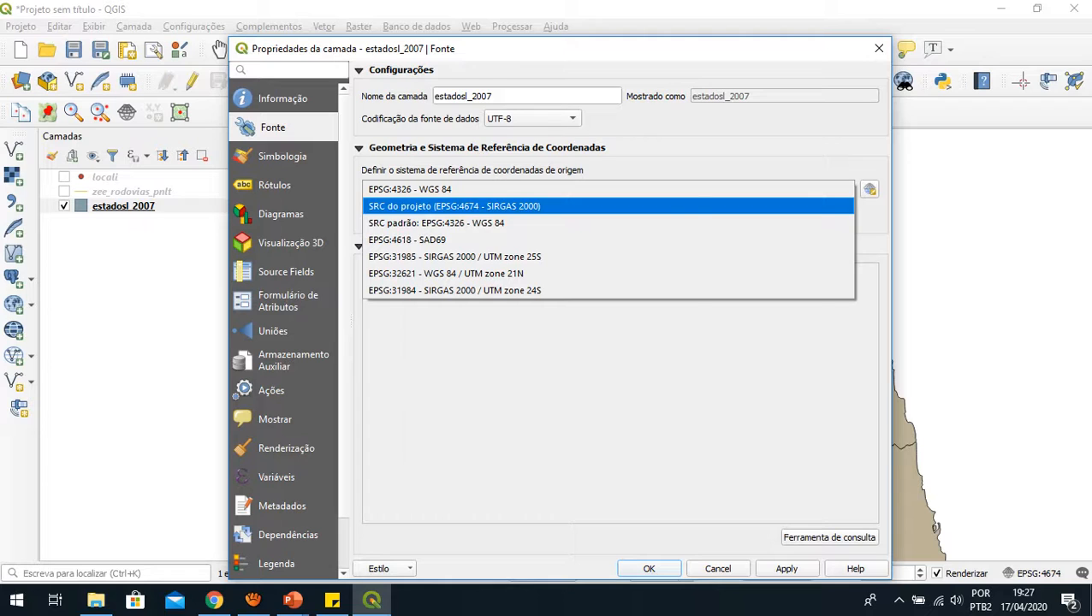
click(454, 207)
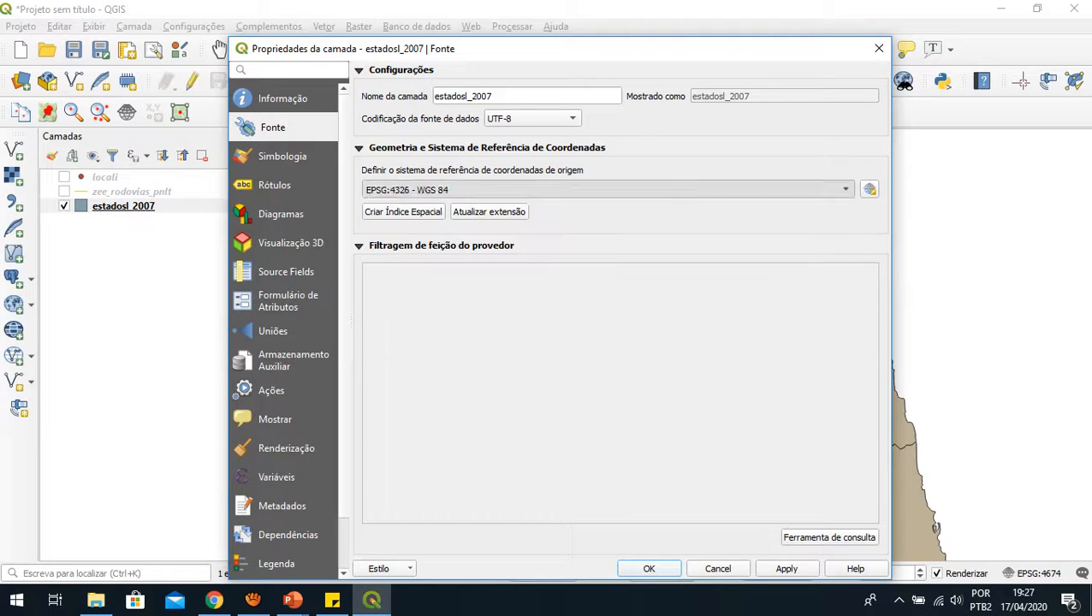
click(786, 569)
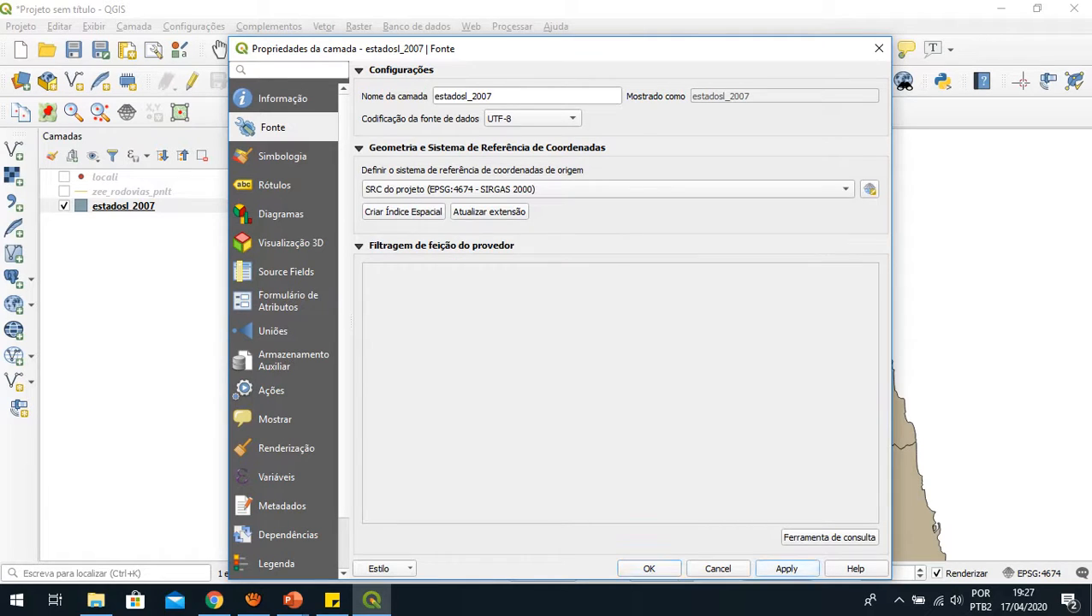
click(649, 569)
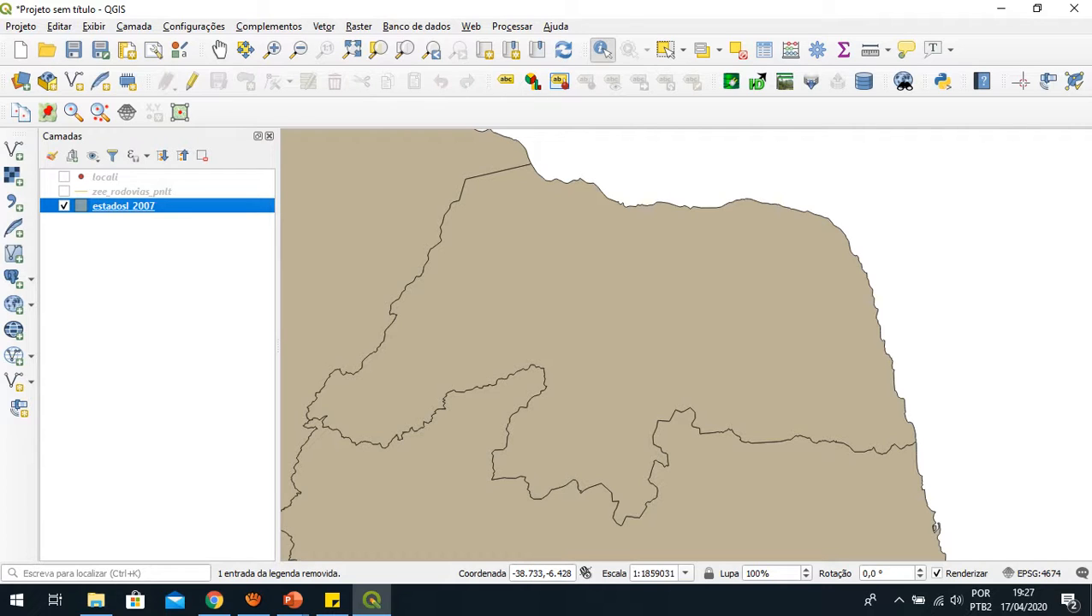
Duplicate the estadosl_2007 layer and display the copy, briefly hiding the original to compare them.
right_click(136, 208)
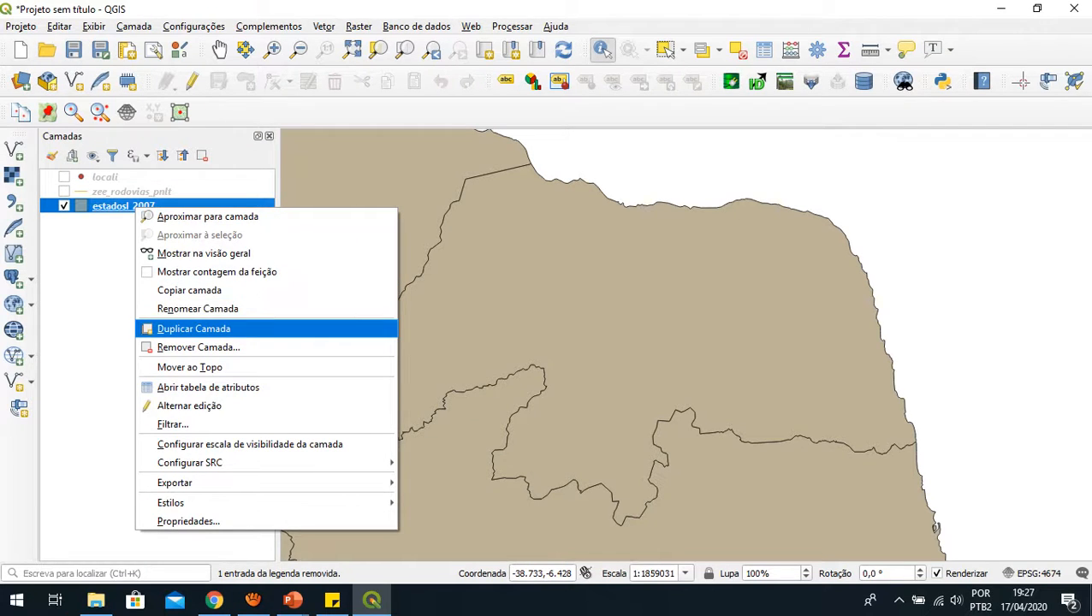
click(194, 329)
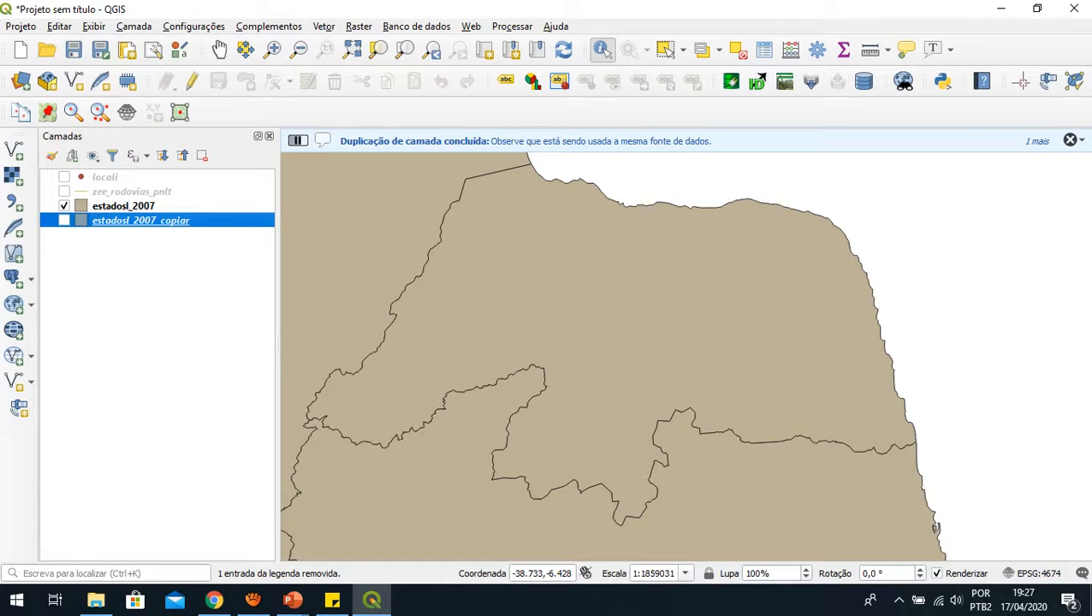
click(64, 220)
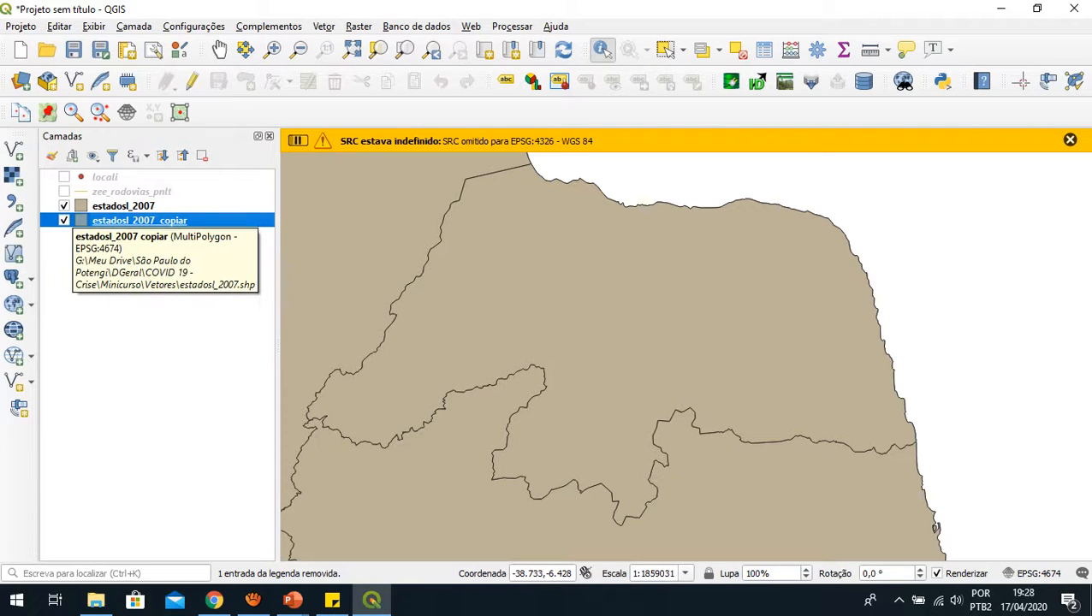
click(64, 206)
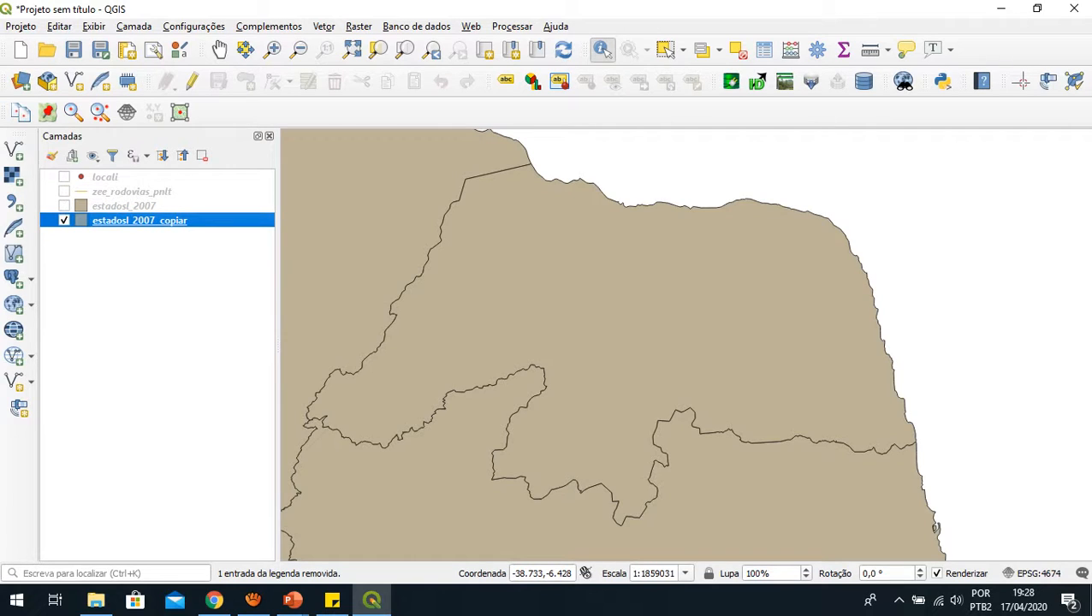
click(64, 207)
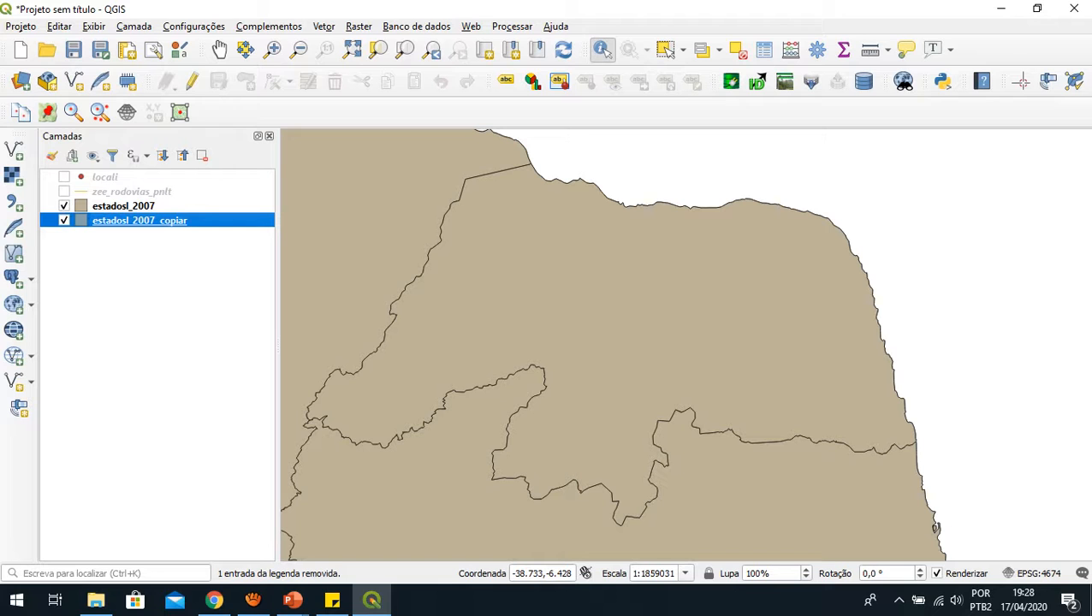
Change the simple fill colour of the estadosl_2007 copiar layer to light orange.
double_click(139, 221)
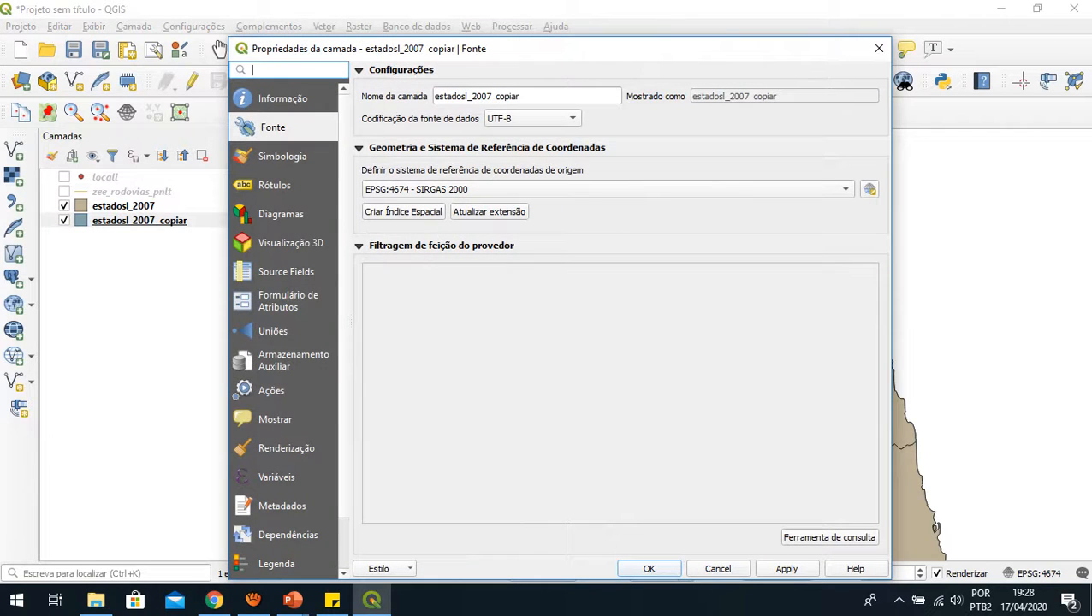
click(284, 156)
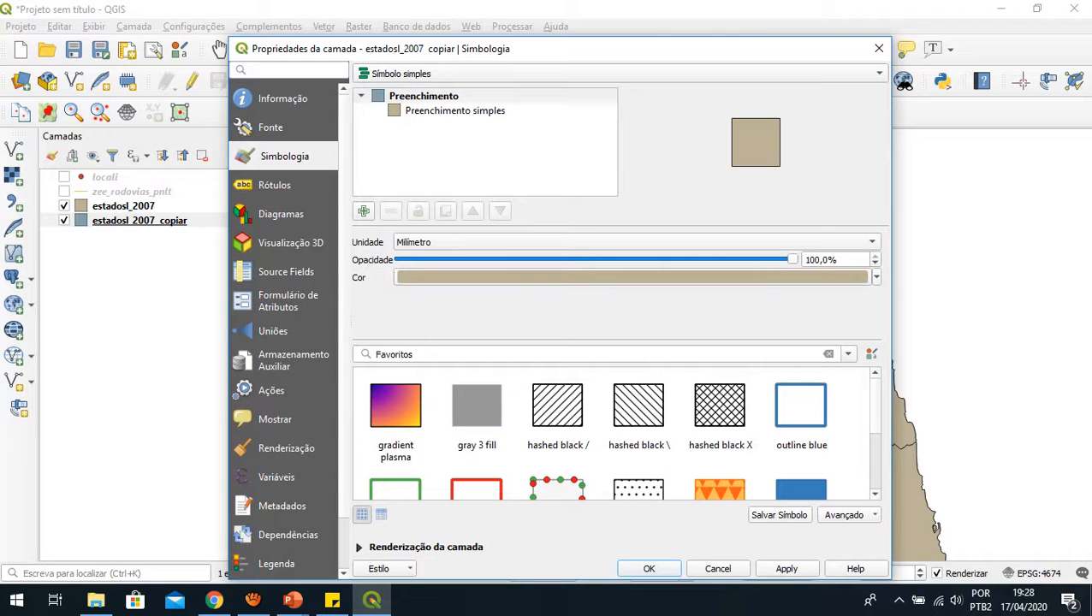
click(455, 110)
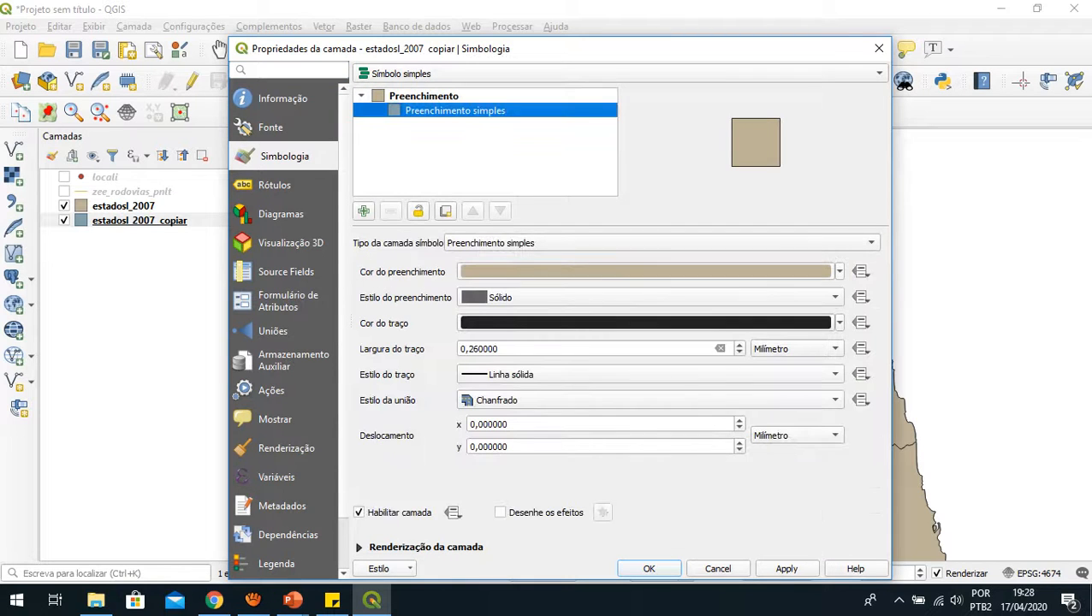
click(840, 272)
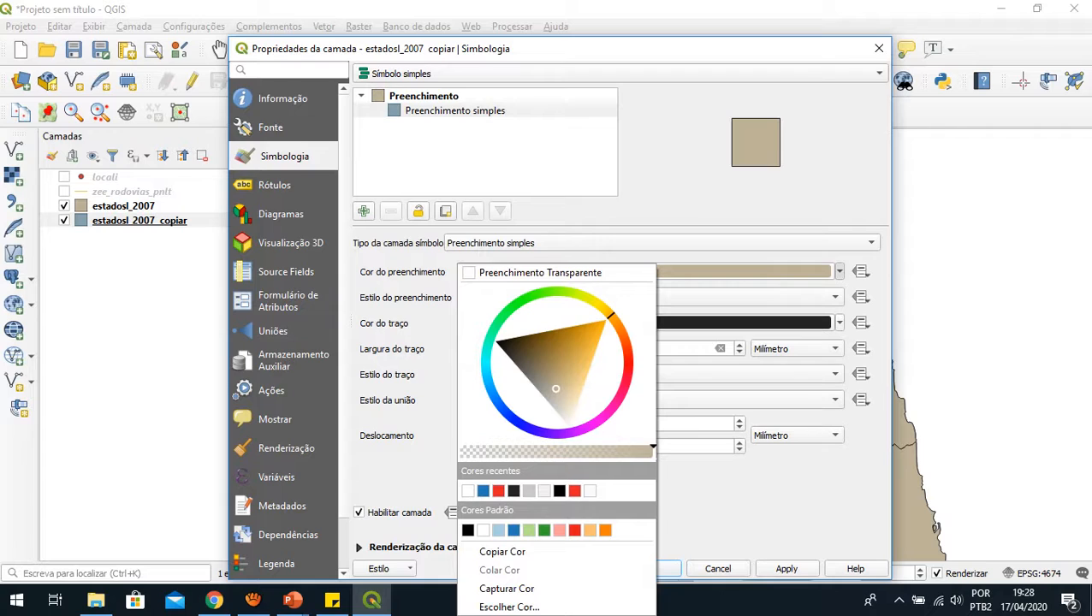
drag(611, 316, 618, 326)
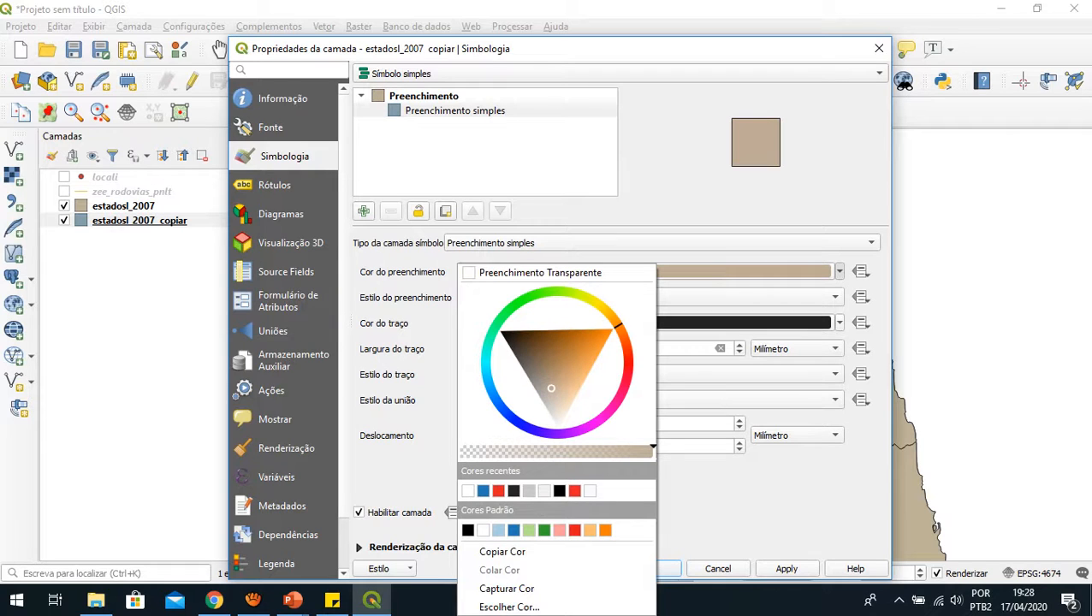
click(585, 369)
click(787, 569)
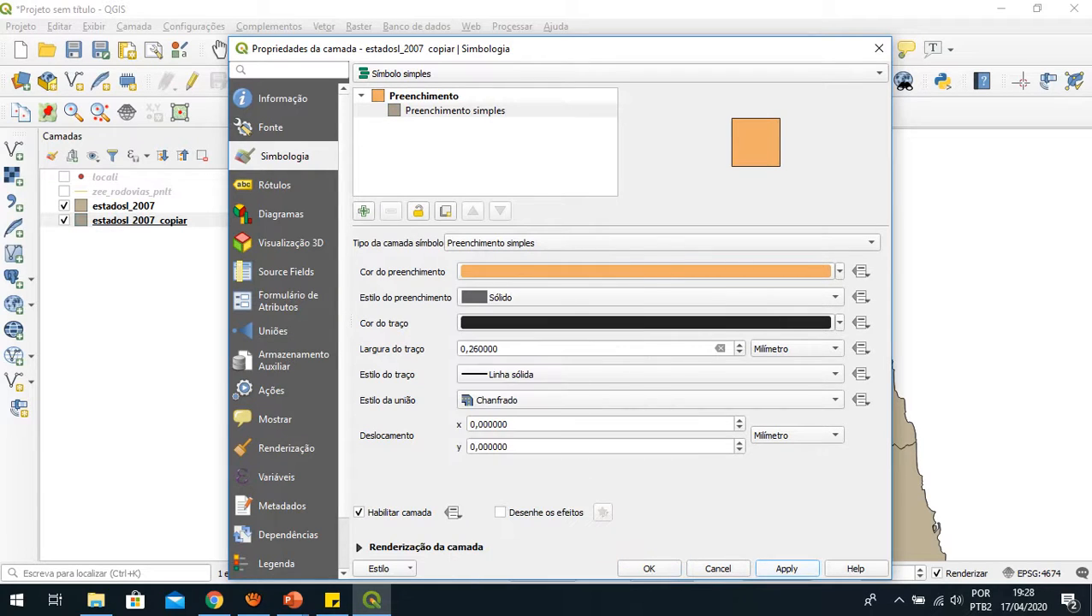
click(649, 569)
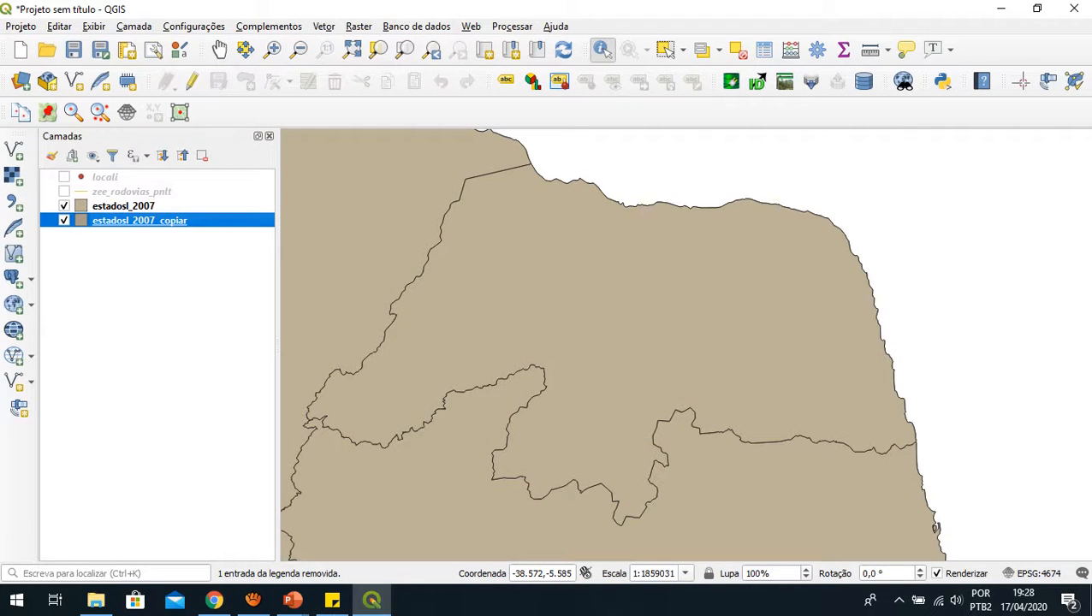
Check the symbology of the estadosl_2007 copiar layer and reapply its light orange simple fill.
double_click(140, 221)
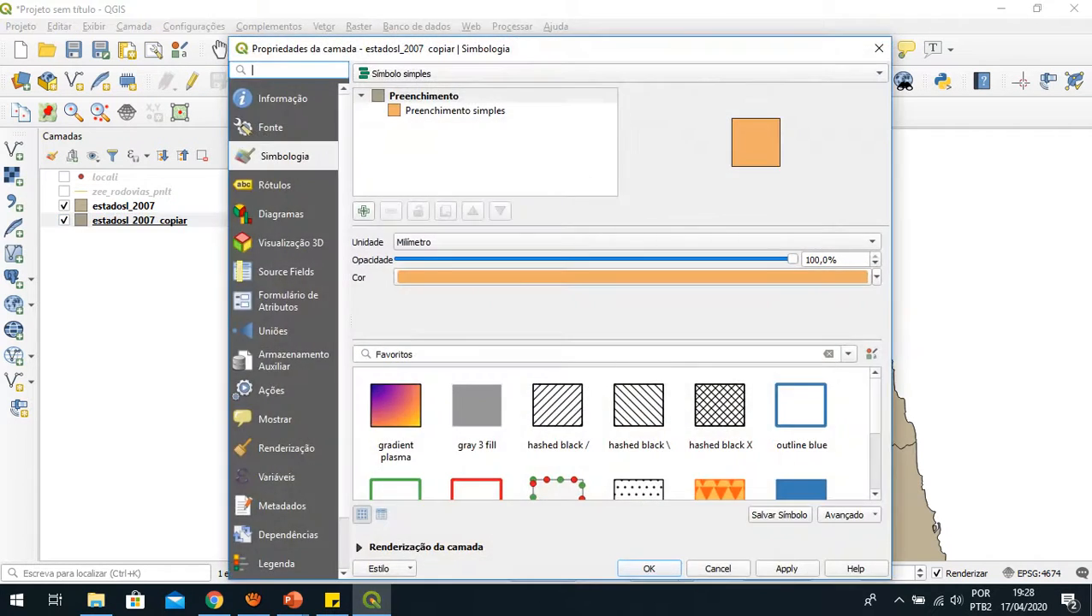
click(787, 569)
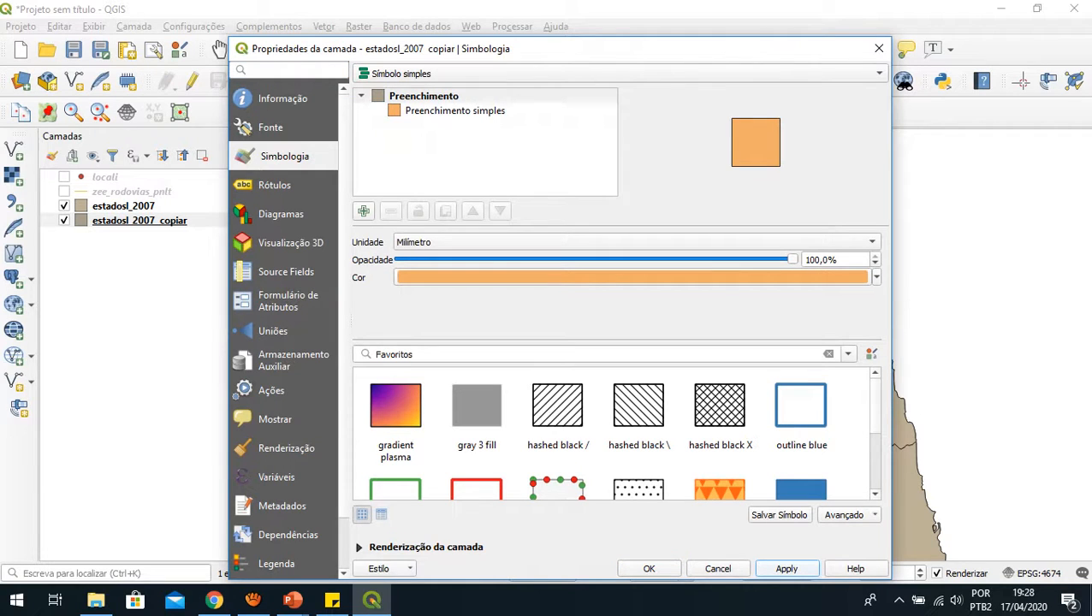
click(454, 111)
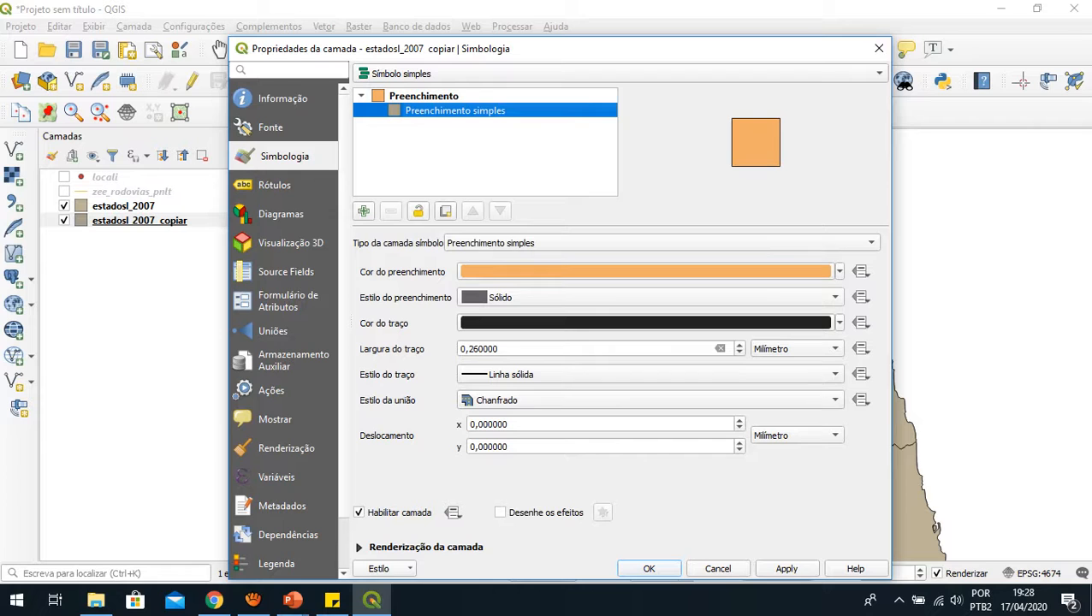
click(787, 569)
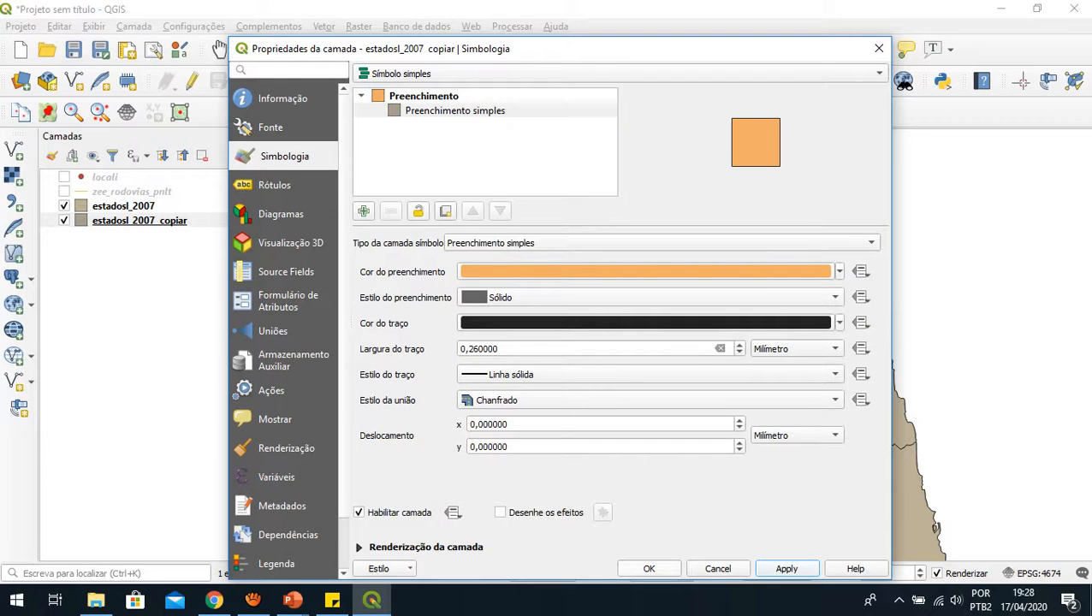
click(649, 570)
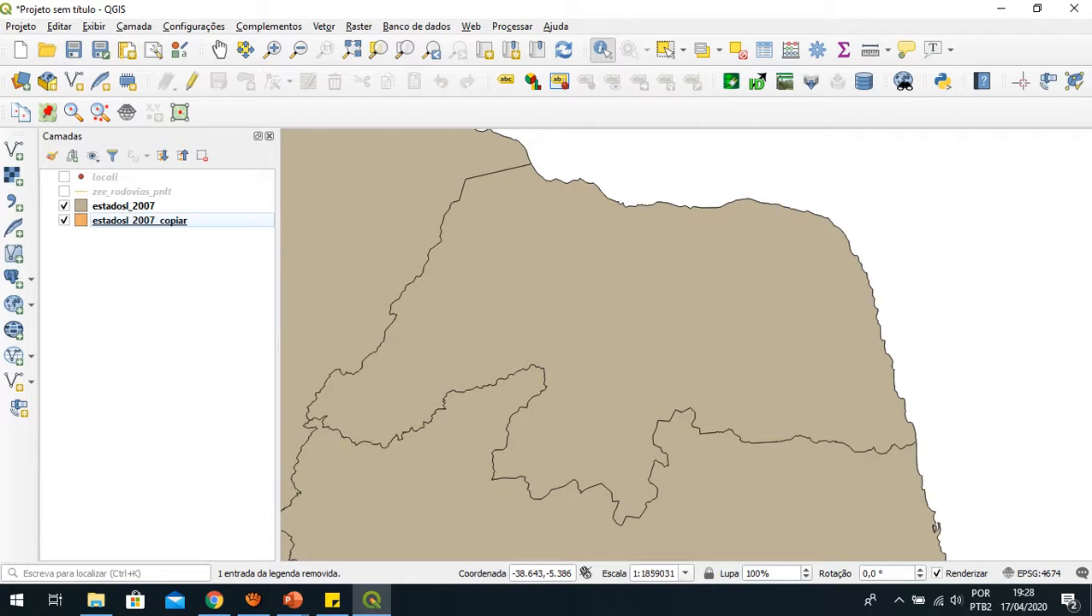
Open the source settings of the estadosl_2007 copiar layer.
right_click(141, 221)
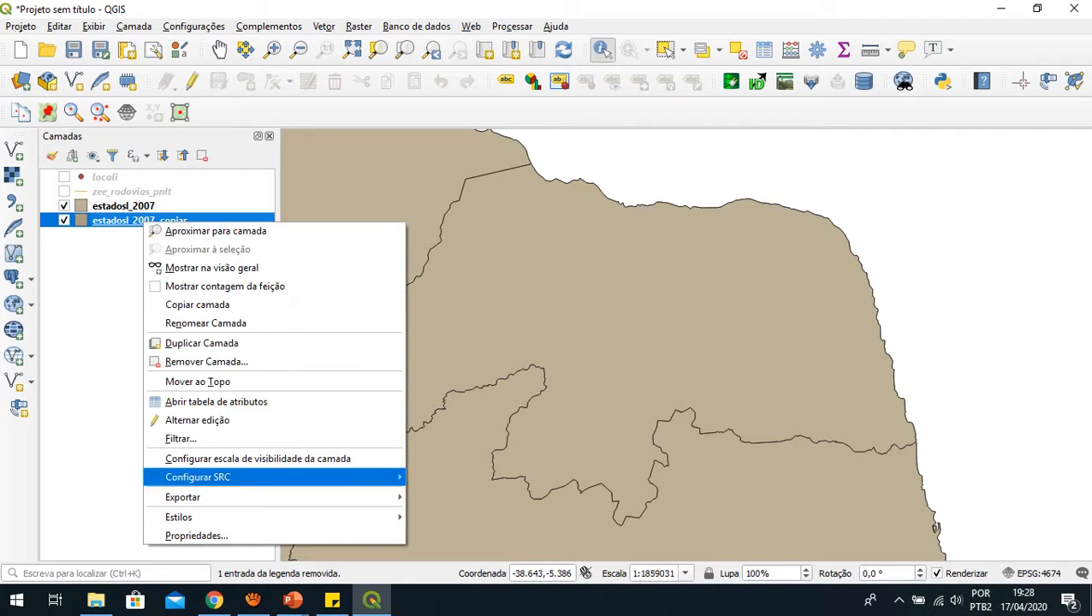
click(197, 536)
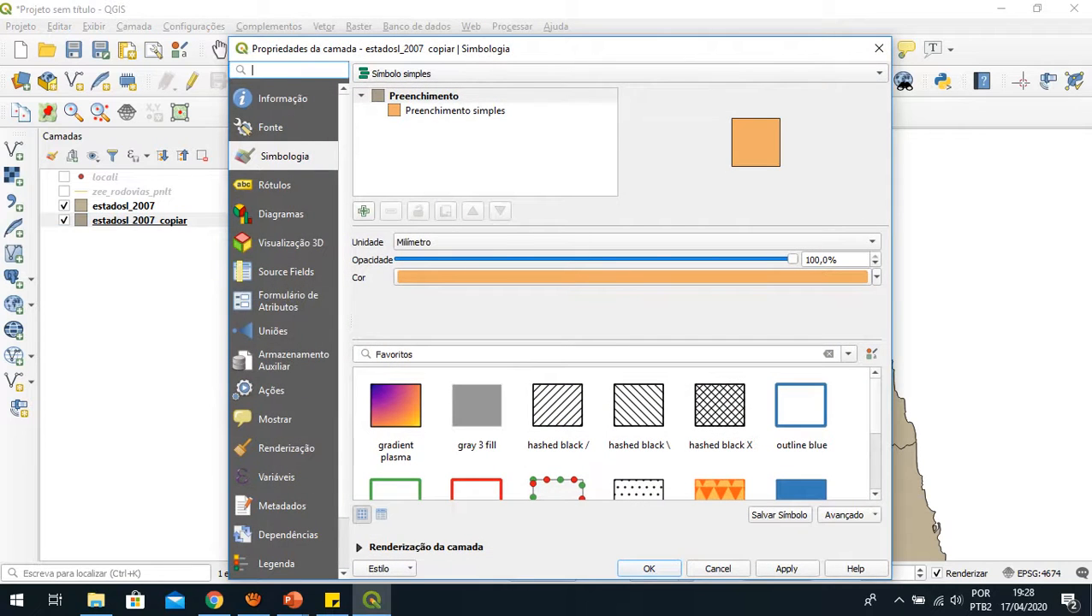
click(272, 128)
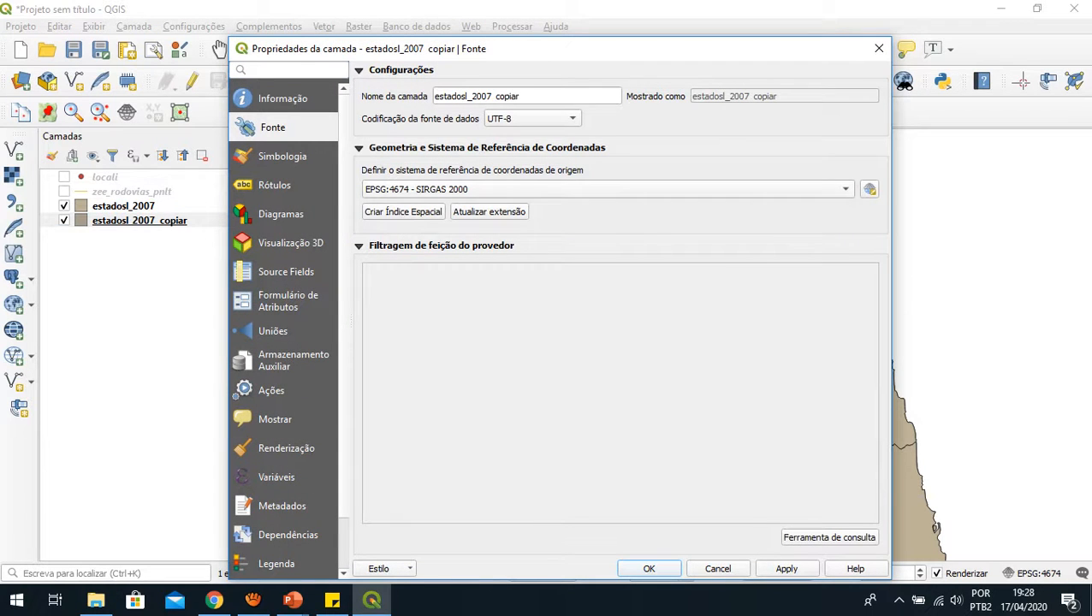
click(845, 189)
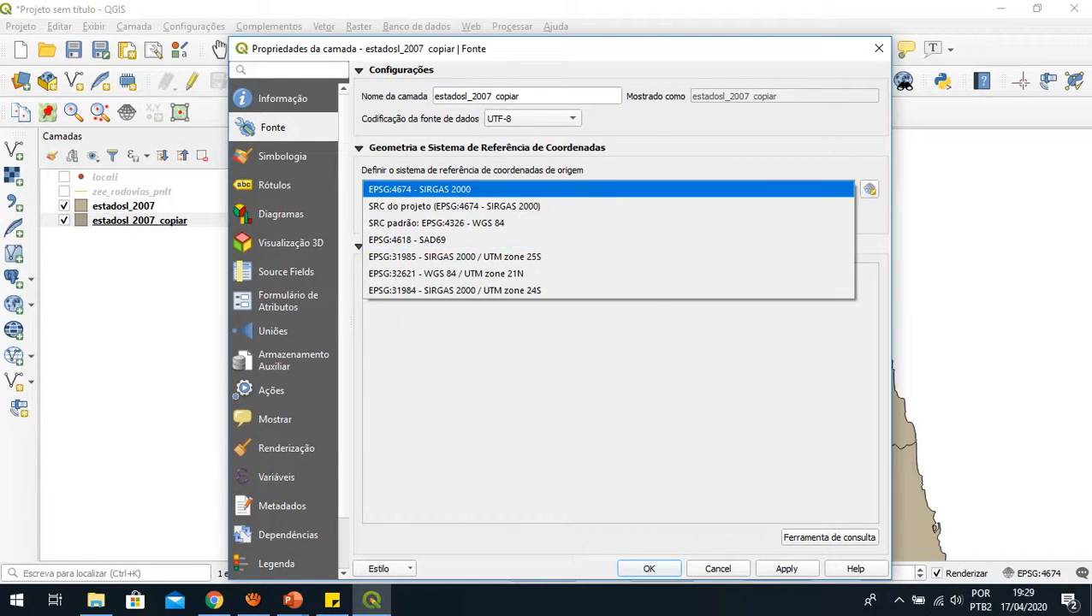
key(Escape)
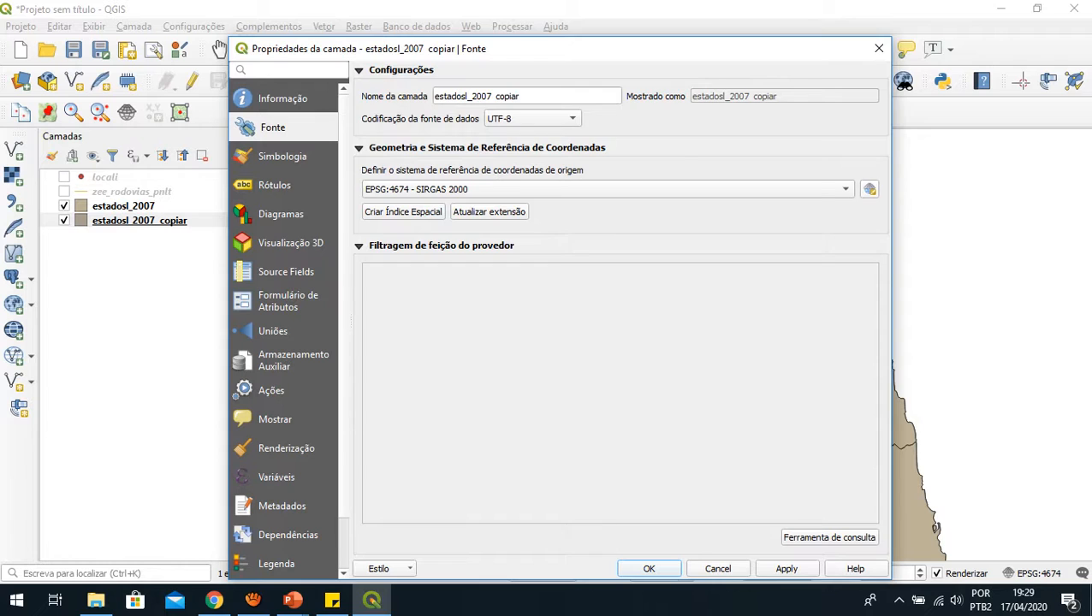
click(869, 189)
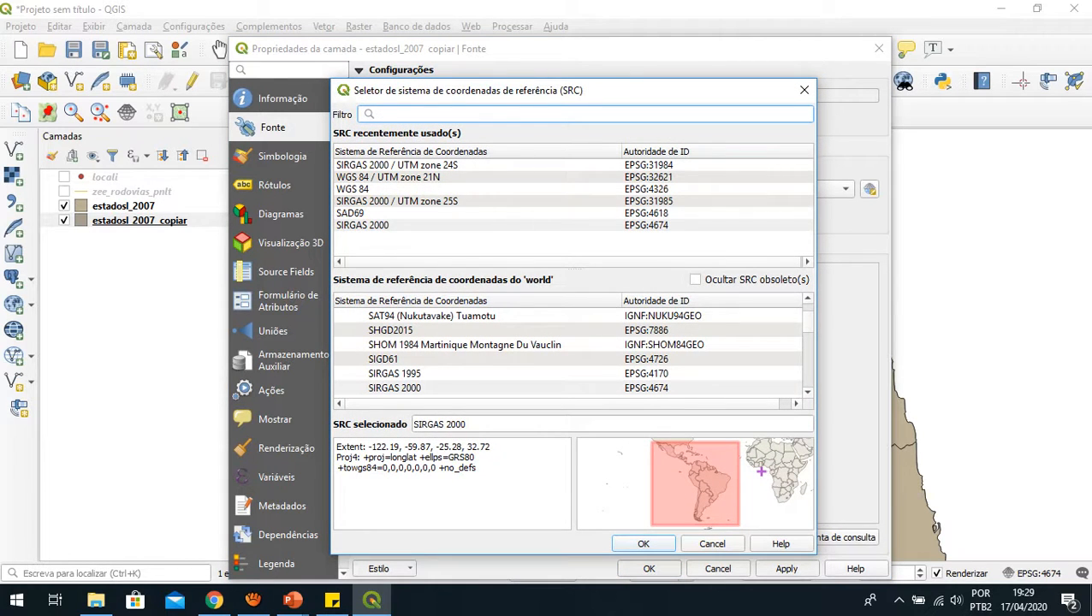
click(804, 90)
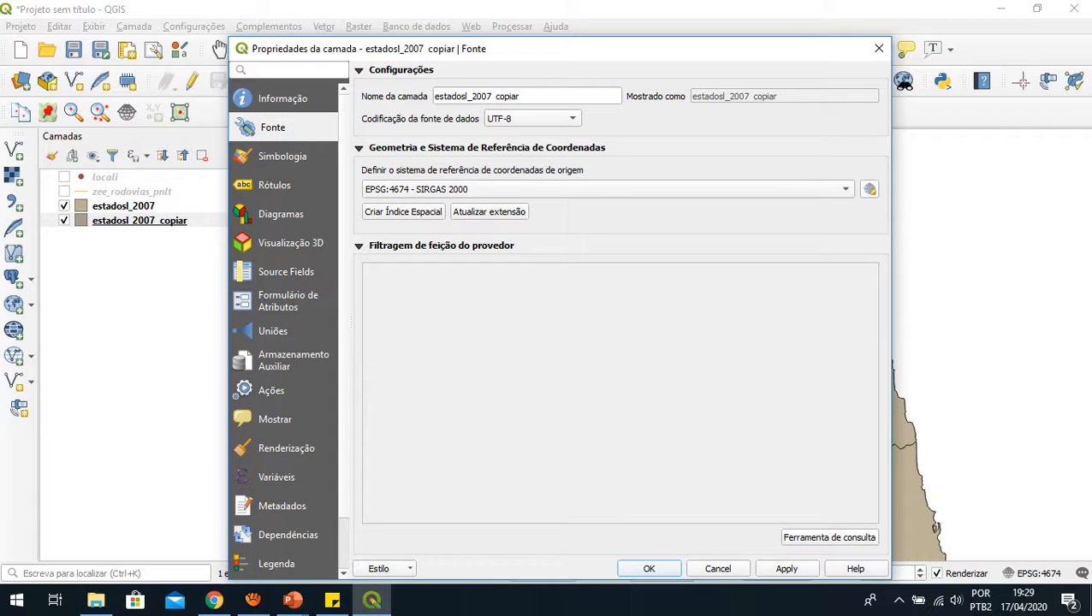
Set the source coordinate reference system of estadosl_2007 copiar to EPSG:4618 - SAD69 and apply it.
click(870, 189)
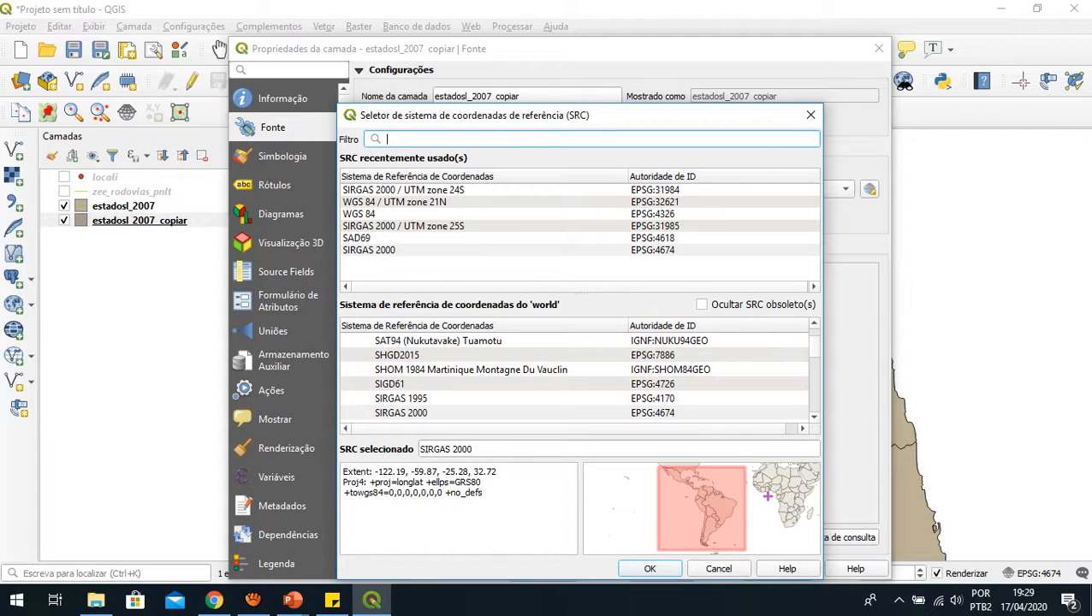
text(4)
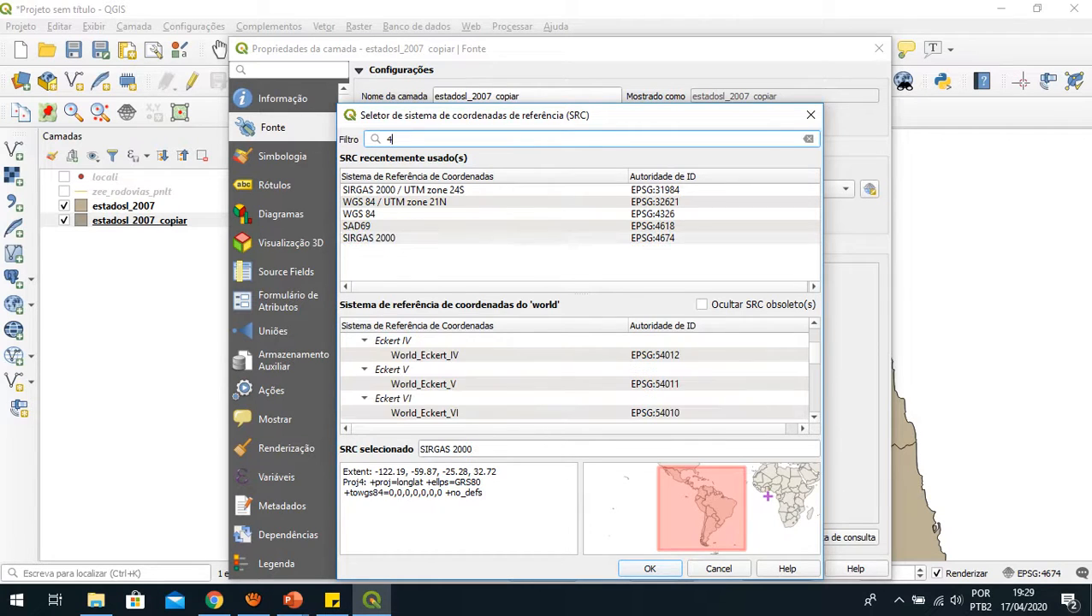
text(618)
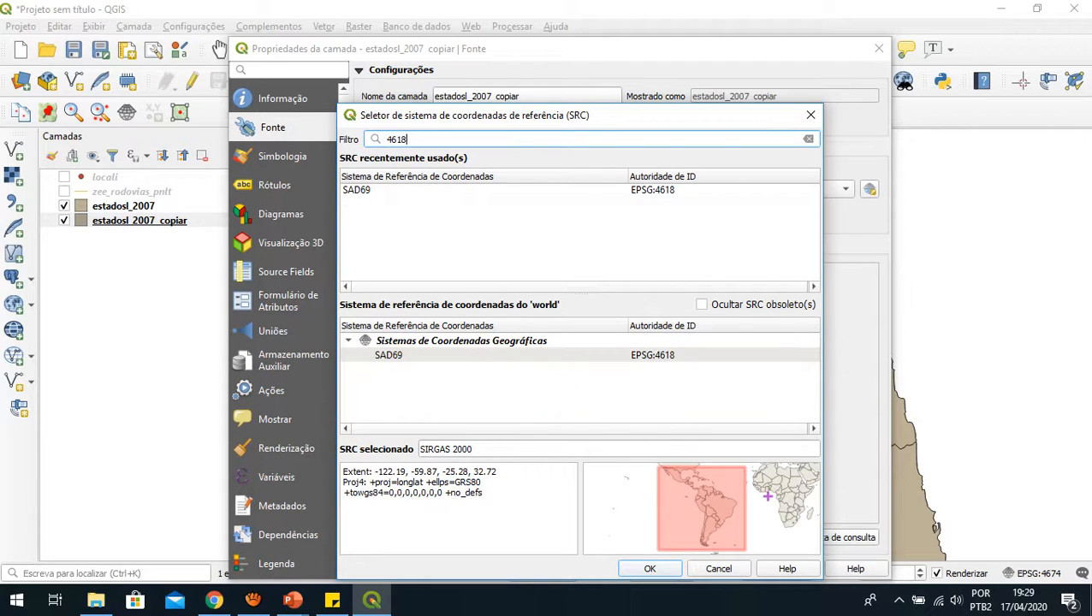
click(388, 355)
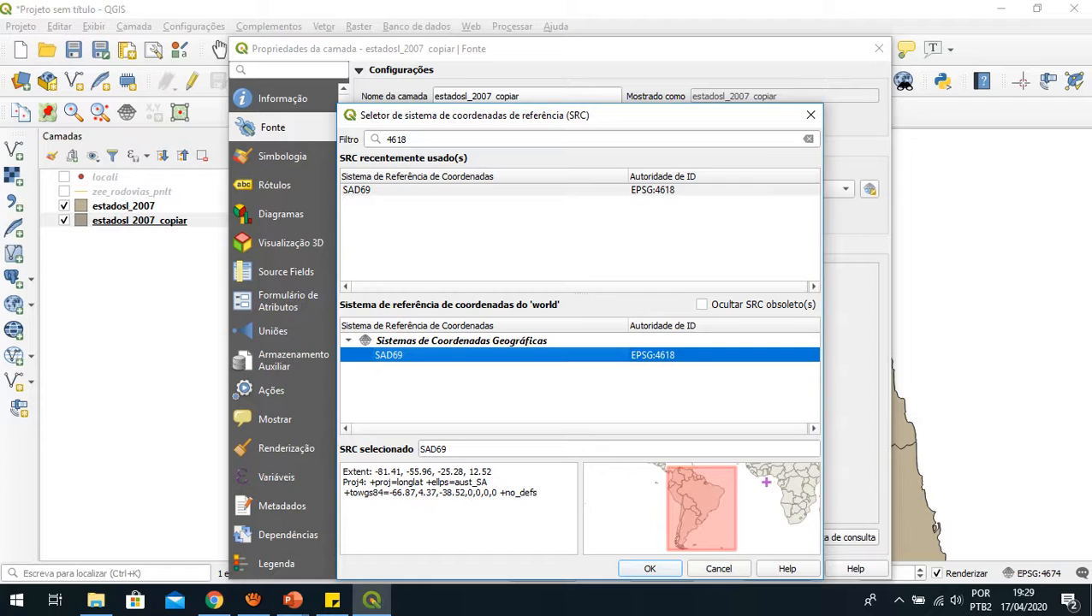
click(650, 570)
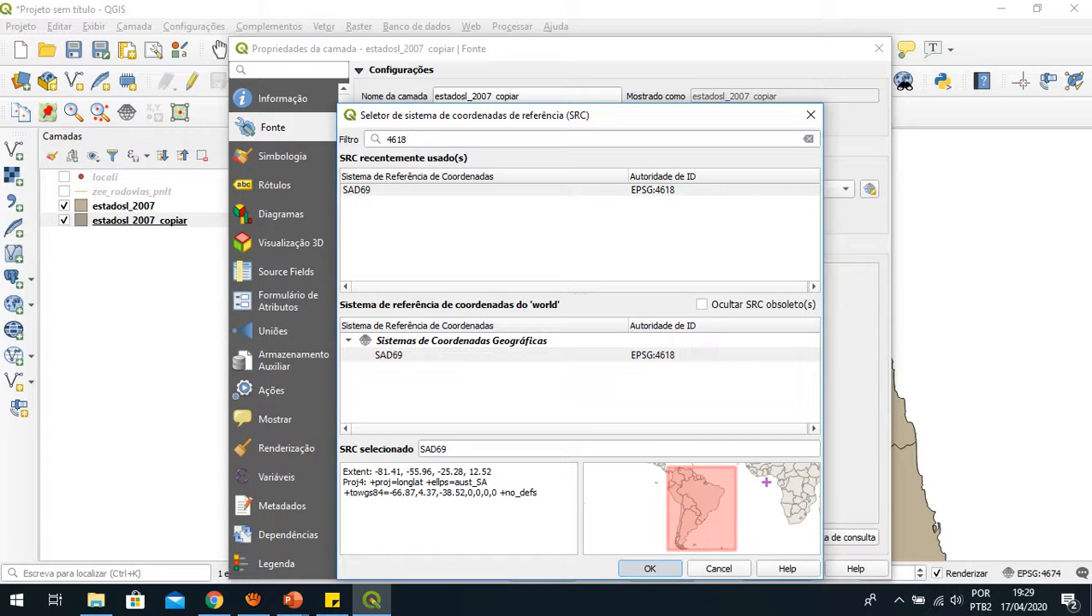
click(786, 570)
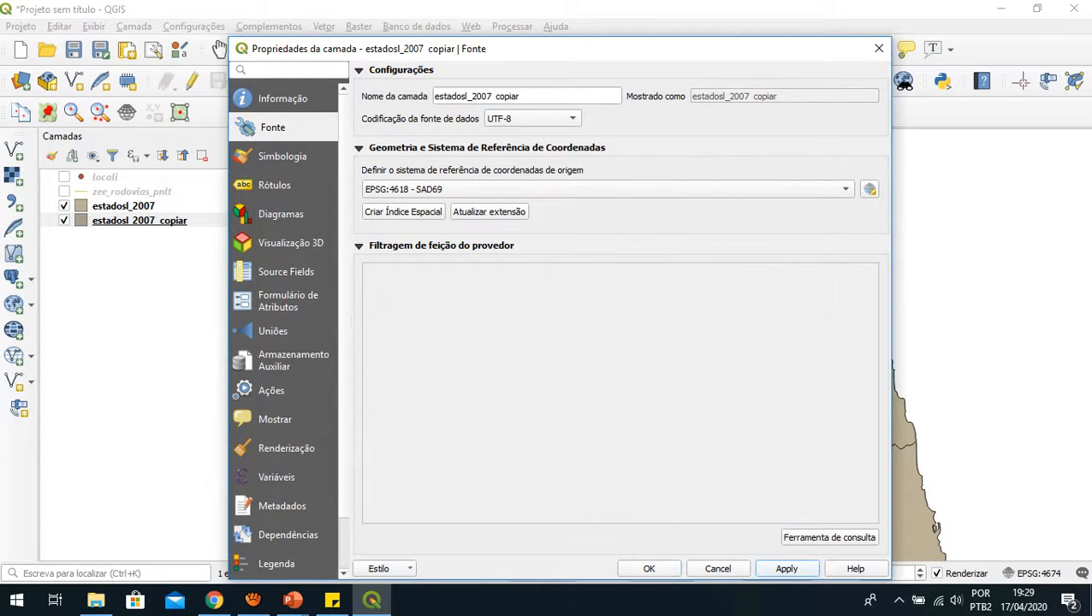
click(650, 569)
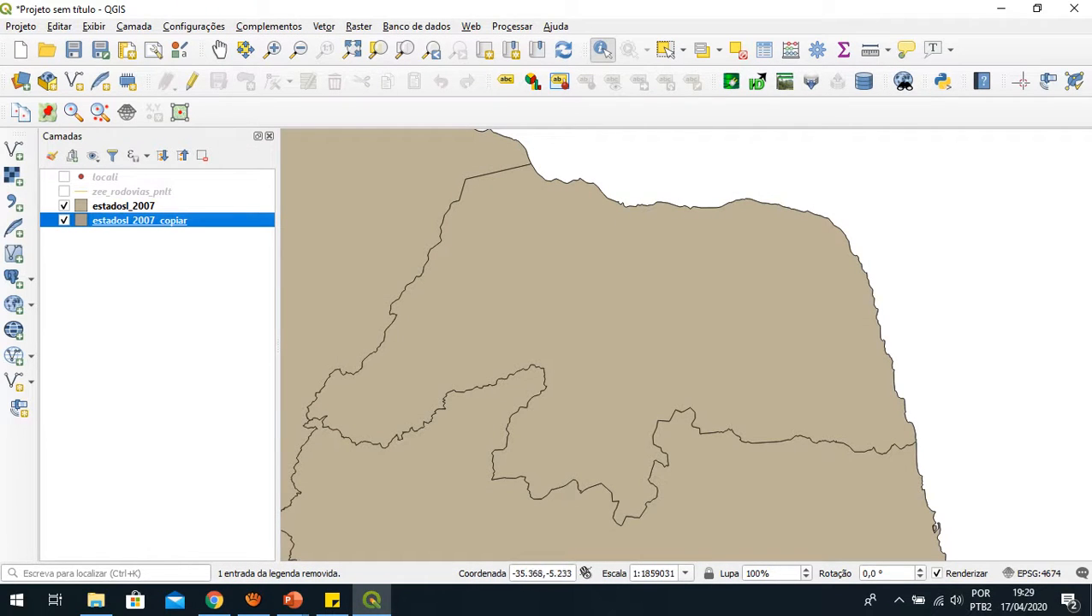
Move the estadosl_2007 layer below estadosl_2007 copiar in the layer order to compare their coastlines.
scroll(765, 346, up, 2)
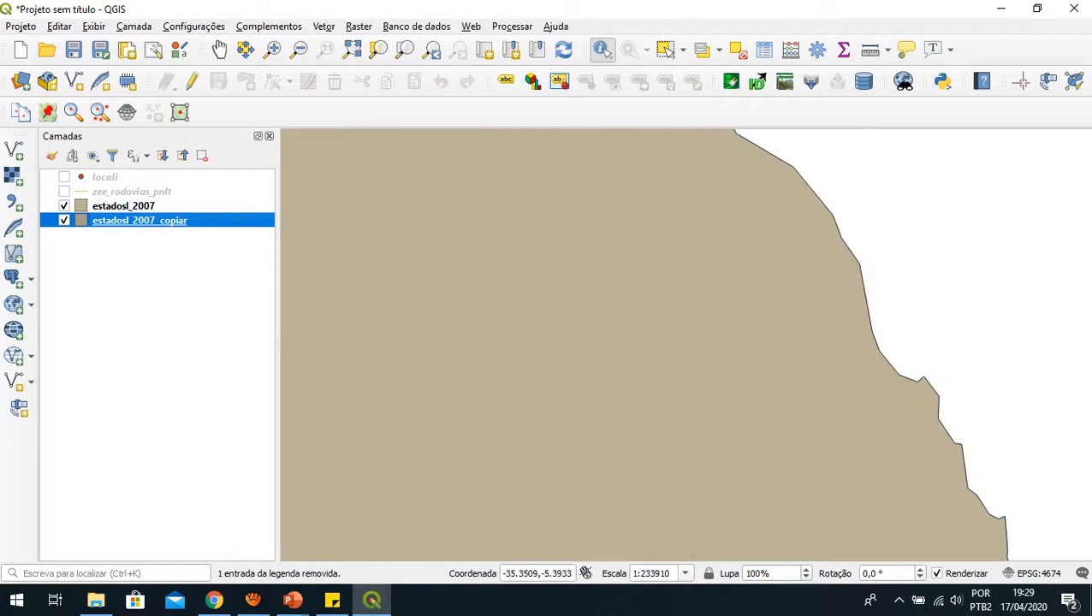
scroll(766, 346, up, 1)
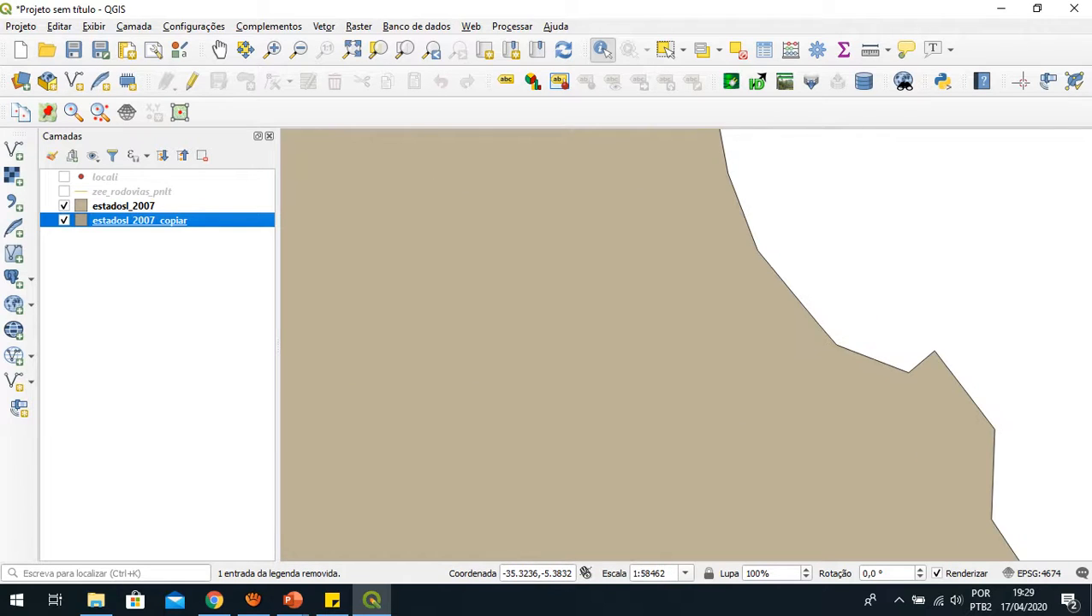
scroll(919, 374, up, 2)
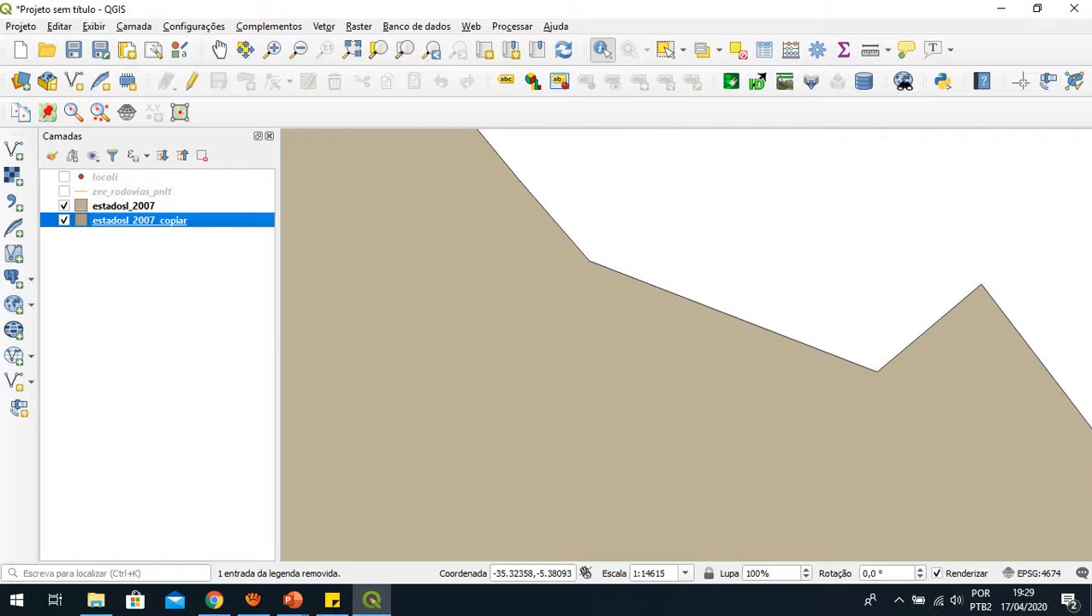
scroll(920, 371, down, 2)
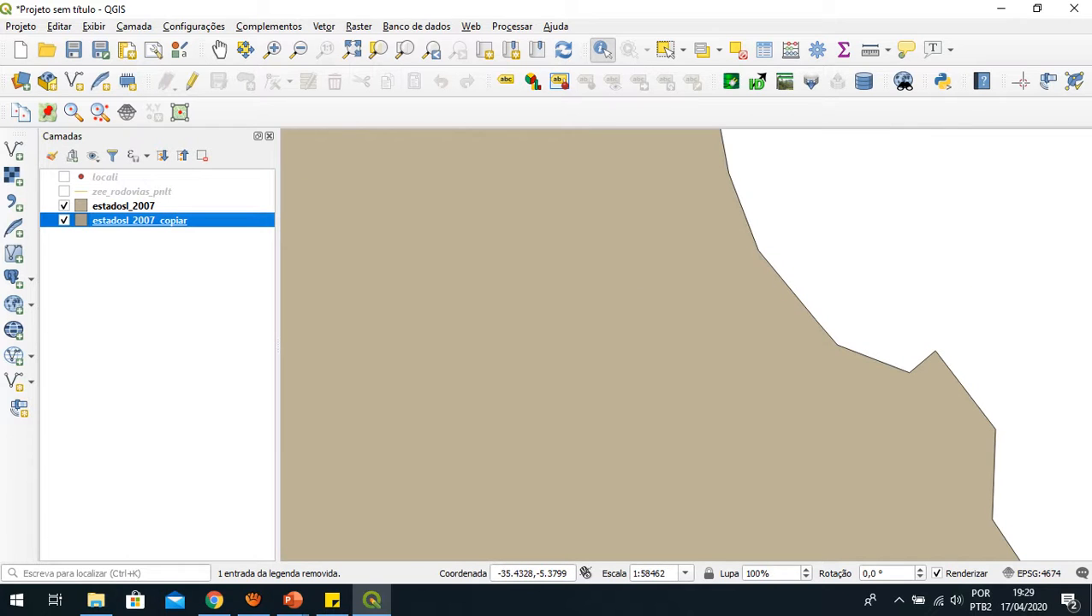
click(124, 206)
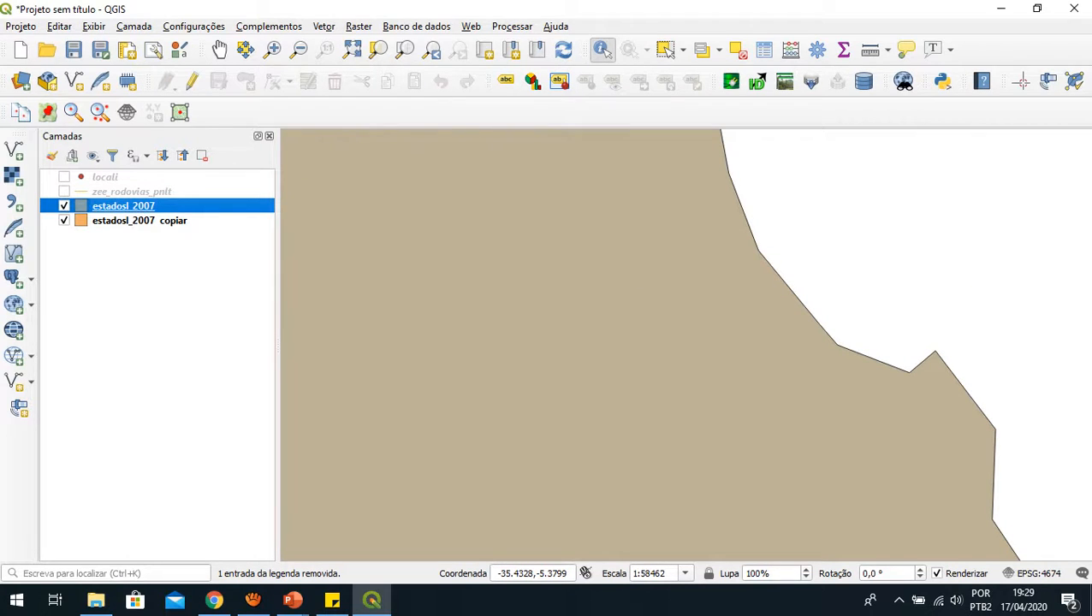
drag(123, 206, 125, 237)
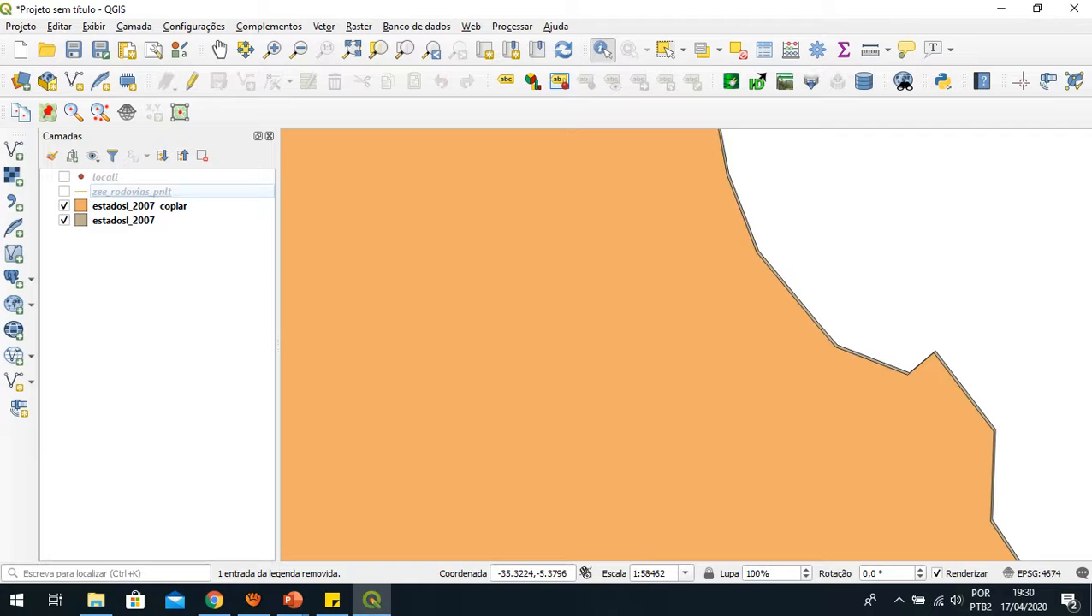
Measure the offset in metres between the matching coastal vertices of estadosl_2007 copiar and estadosl_2007.
scroll(934, 357, up, 2)
scroll(932, 363, up, 2)
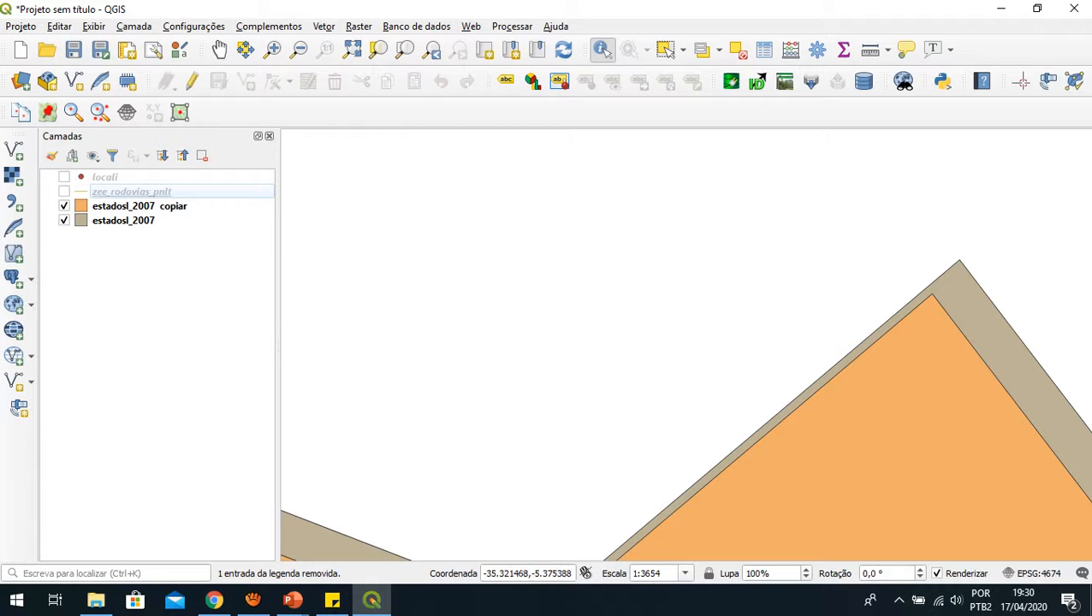
click(870, 49)
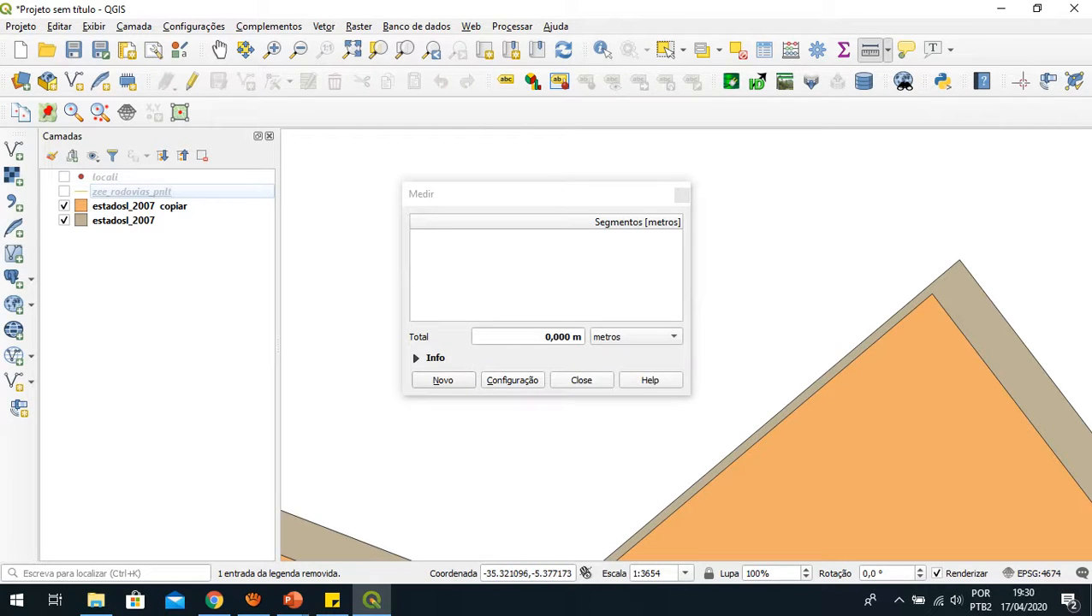
click(933, 296)
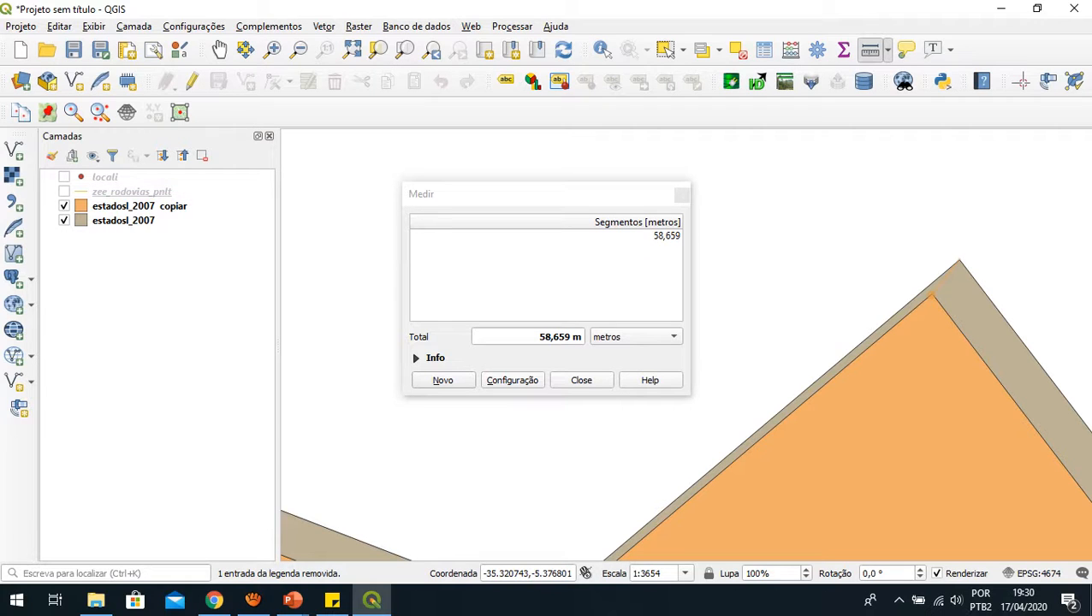
click(960, 261)
right_click(965, 281)
click(581, 380)
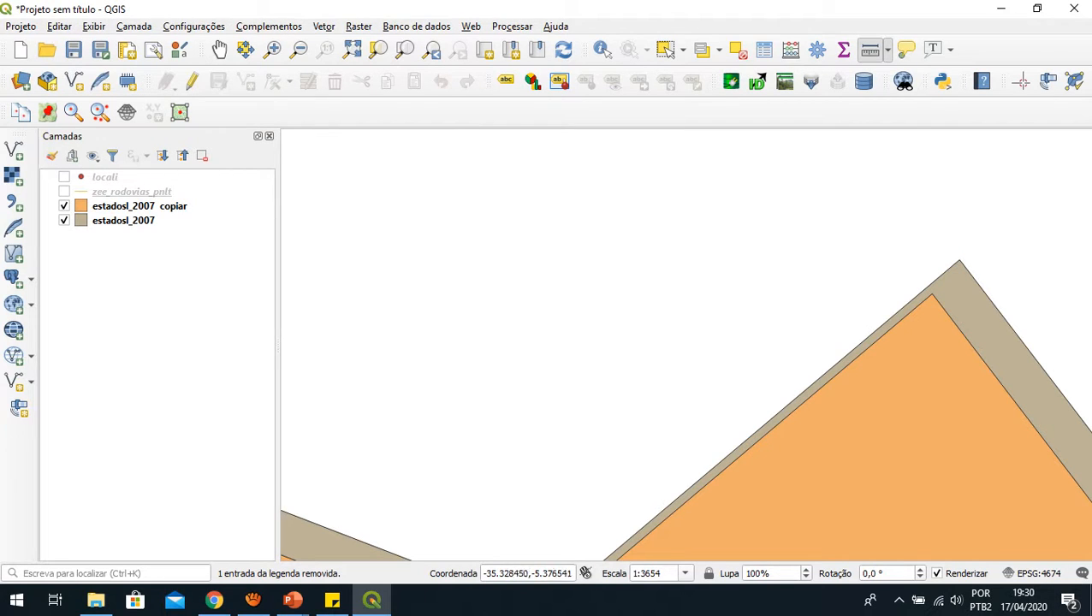
Remove the estadosl_2007 copiar layer from the project.
scroll(847, 283, down, 4)
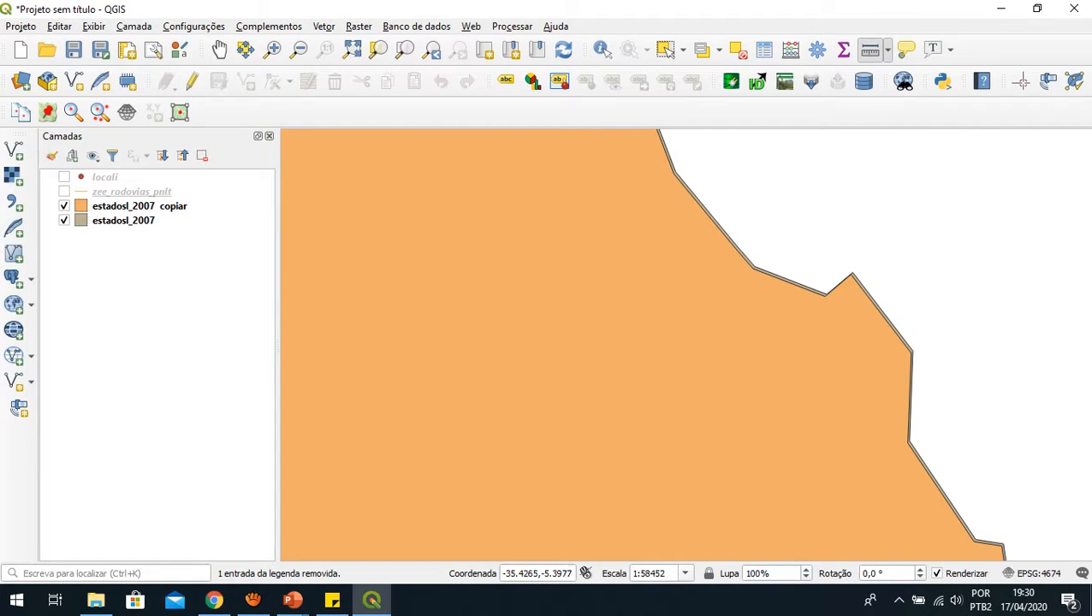
right_click(119, 206)
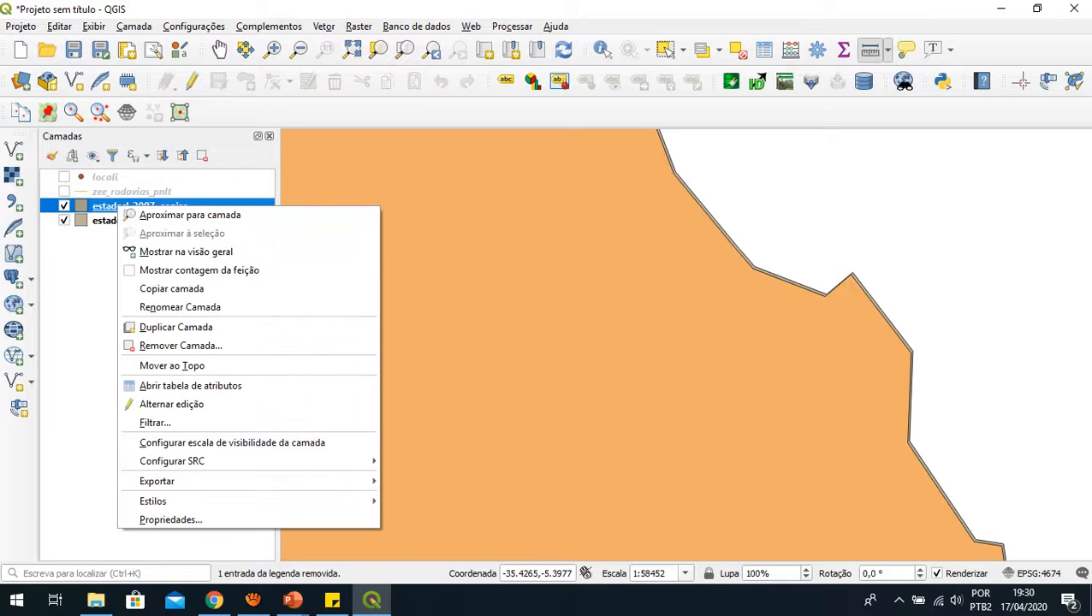
click(180, 345)
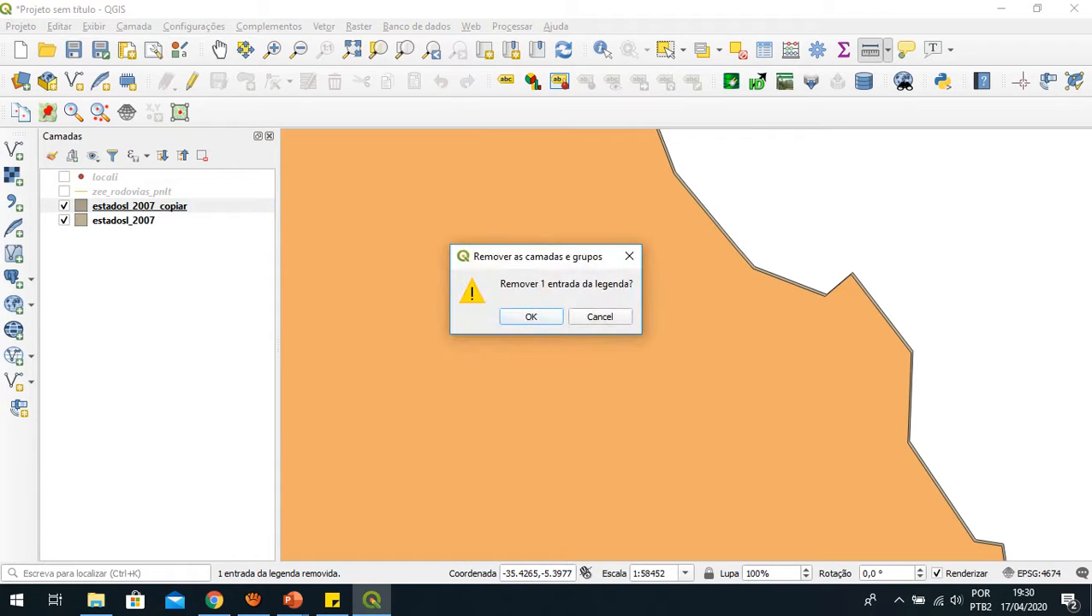
key(Return)
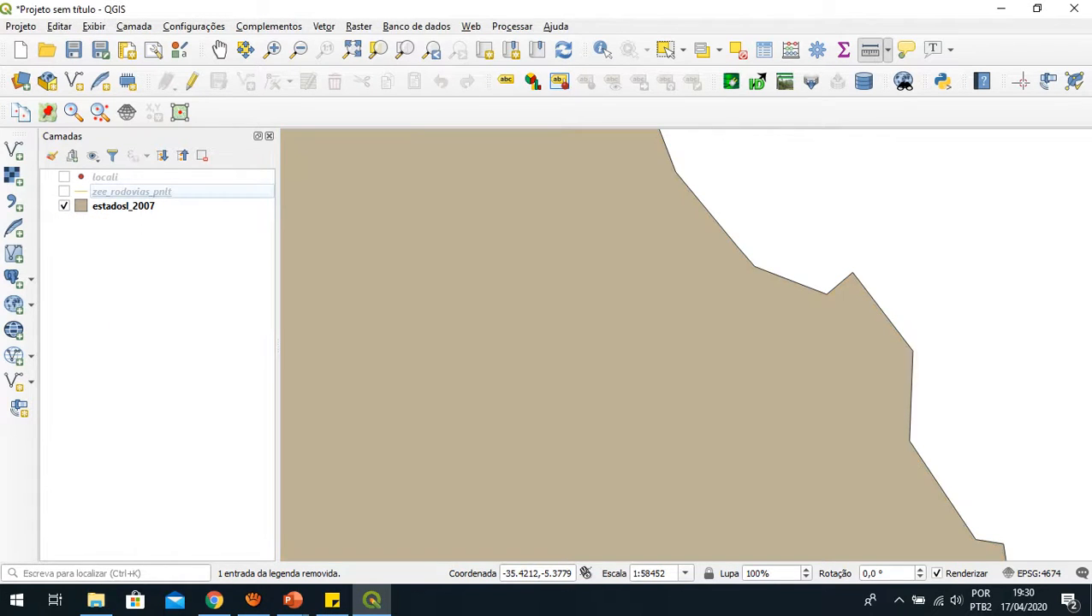
Display the zee_rodovias_pnlt and locali layers over the states.
click(64, 192)
click(65, 177)
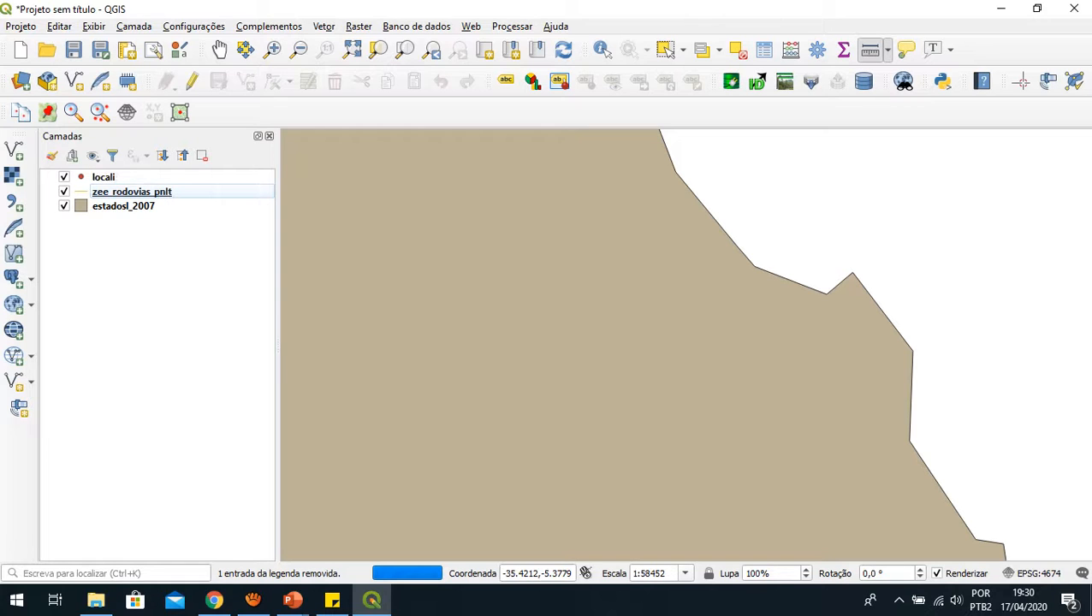
scroll(685, 342, down, 4)
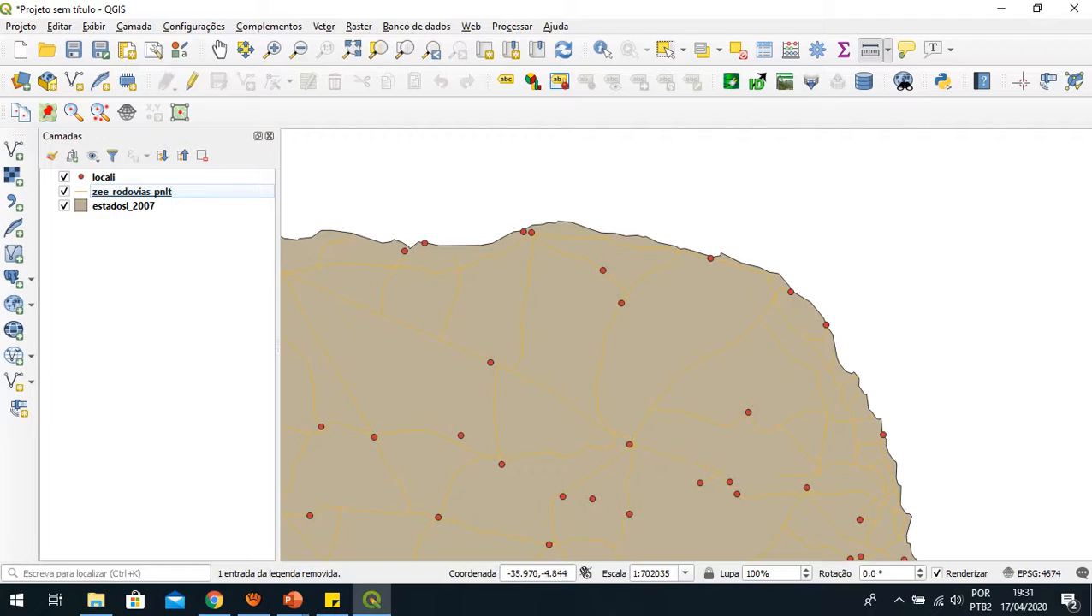
Identify the Rio Grande do Norte and Paraíba features of the estadosl_2007 layer to view their attributes.
click(124, 206)
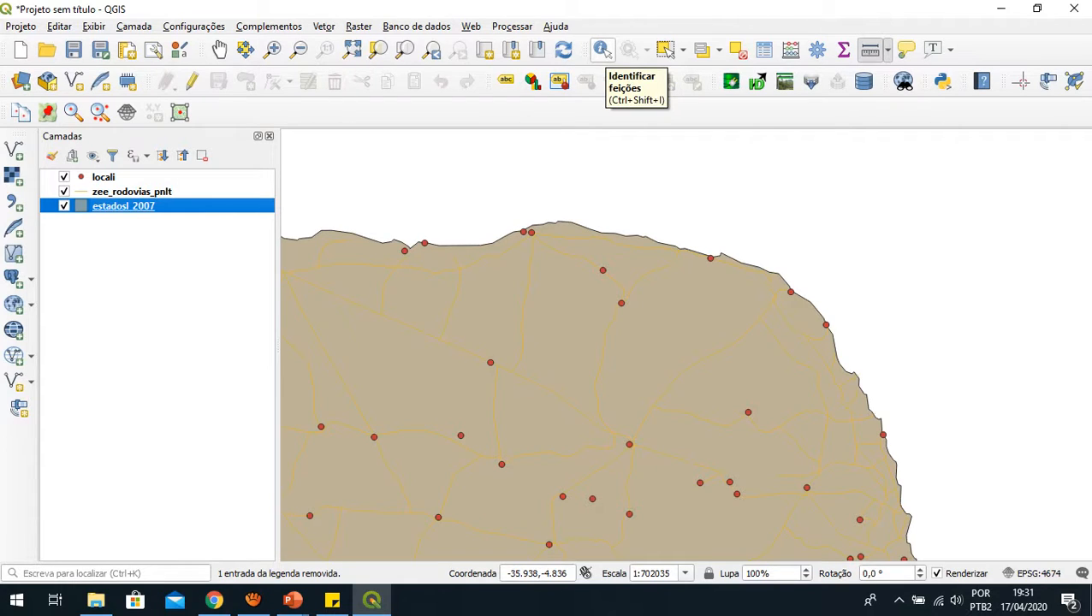
click(603, 49)
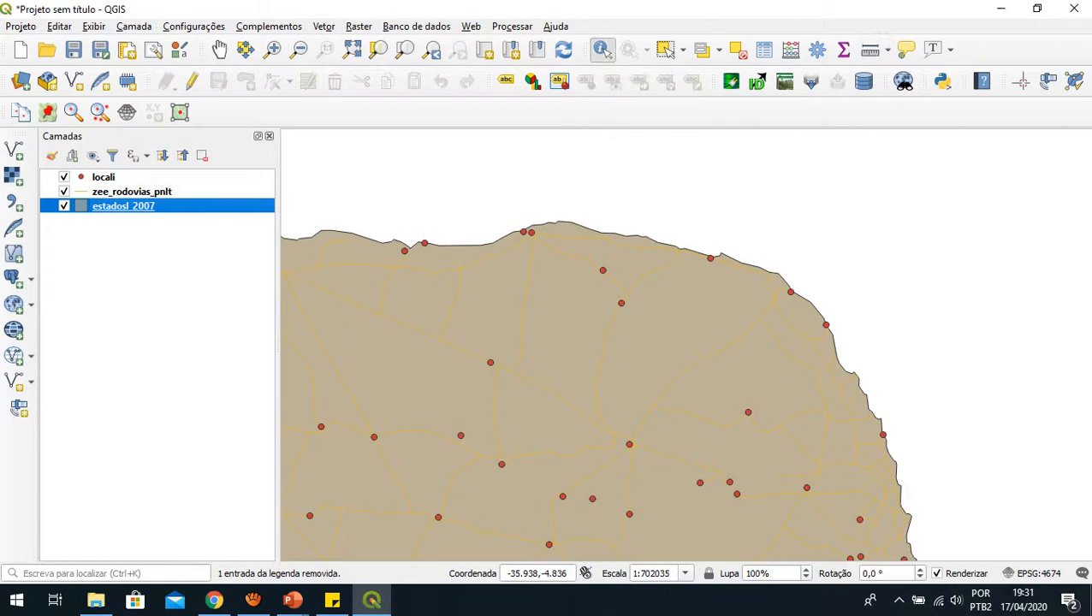
click(687, 308)
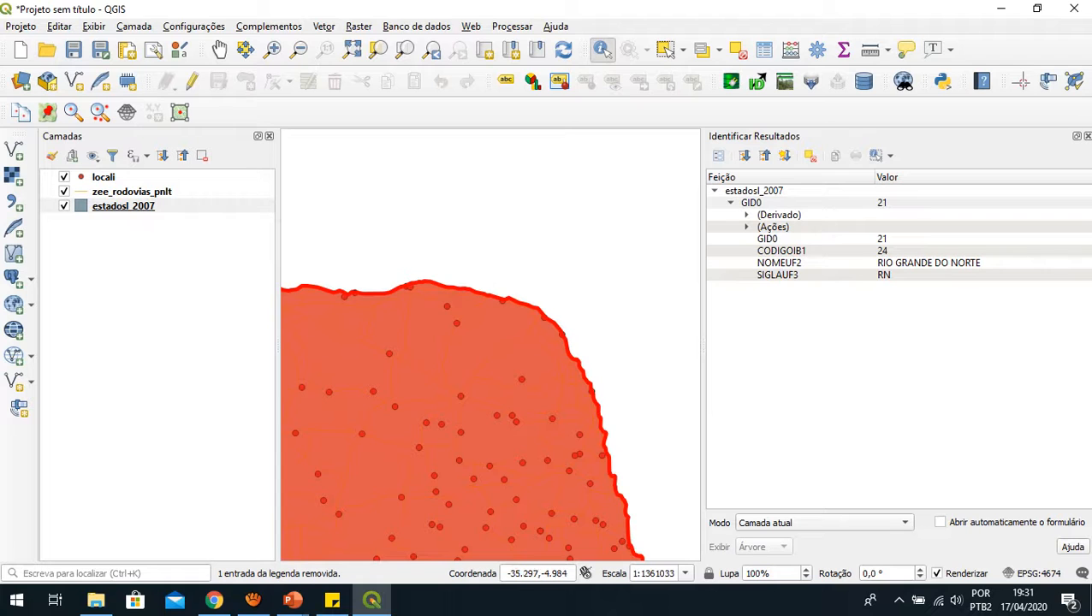
scroll(592, 256, down, 4)
scroll(632, 266, up, 1)
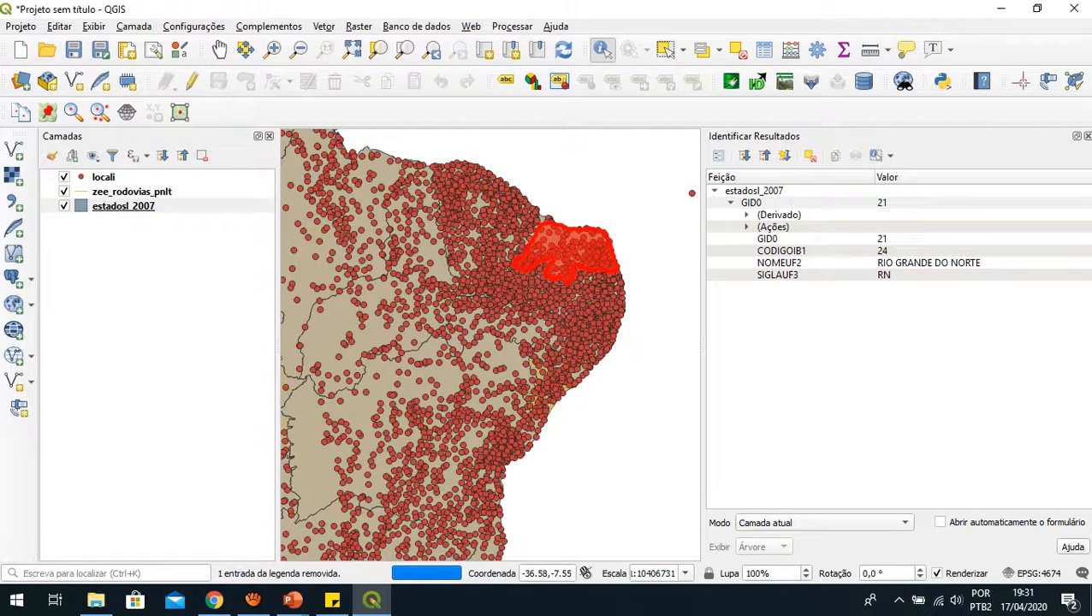
click(575, 296)
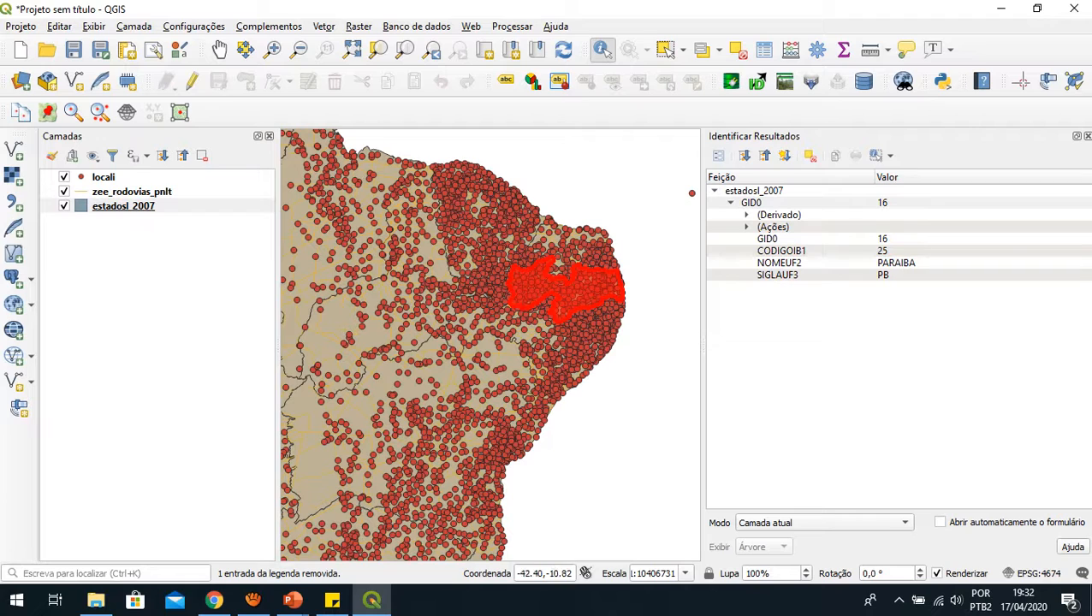
Identify the Bahia feature of the estadosl_2007 layer, then close the identify results.
click(352, 442)
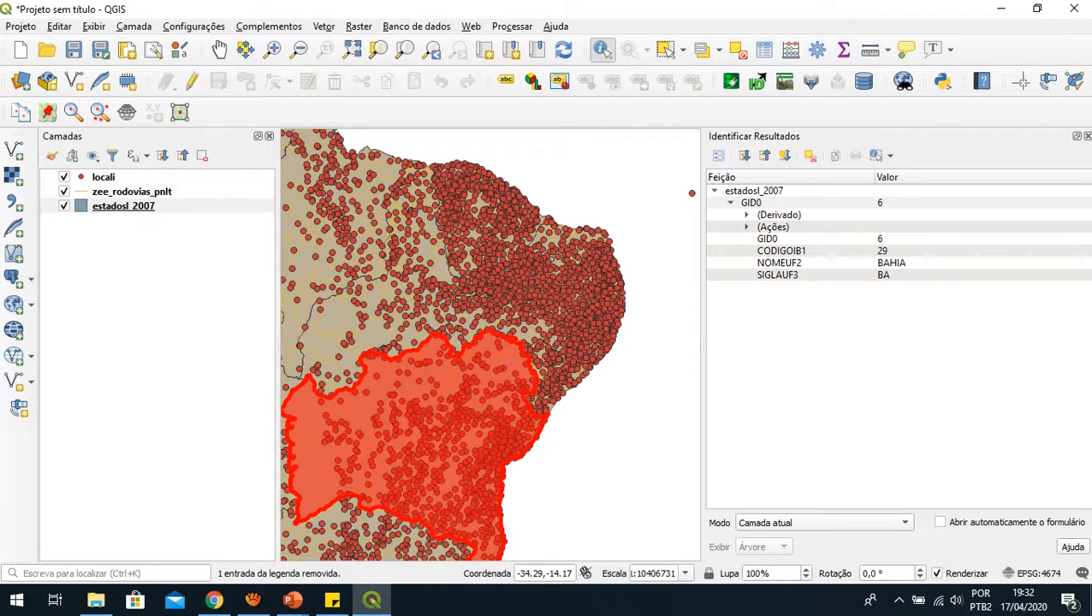
scroll(450, 421, up, 1)
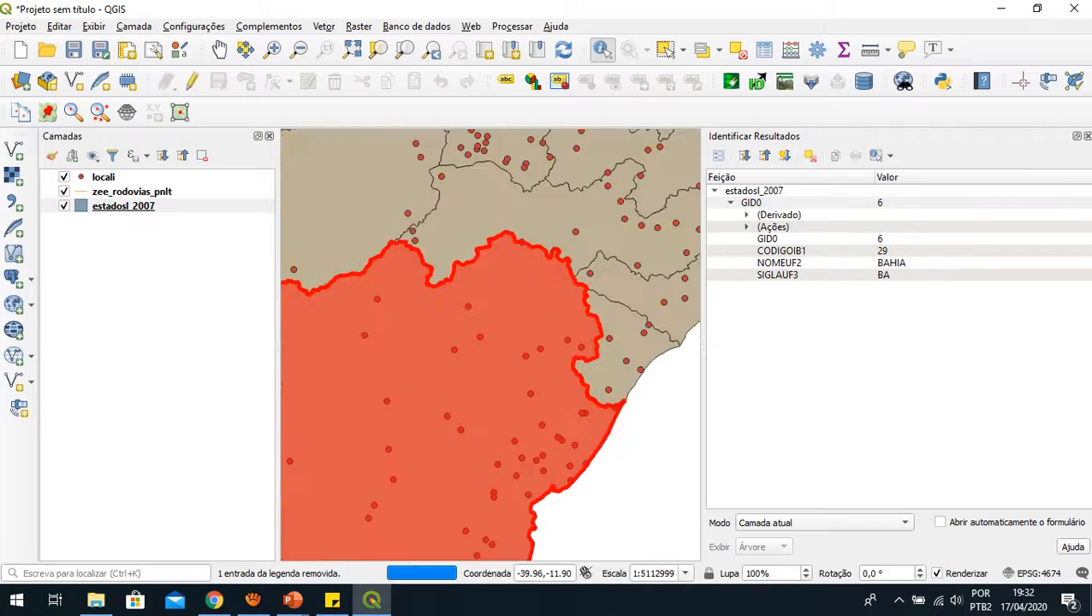
scroll(489, 344, down, 1)
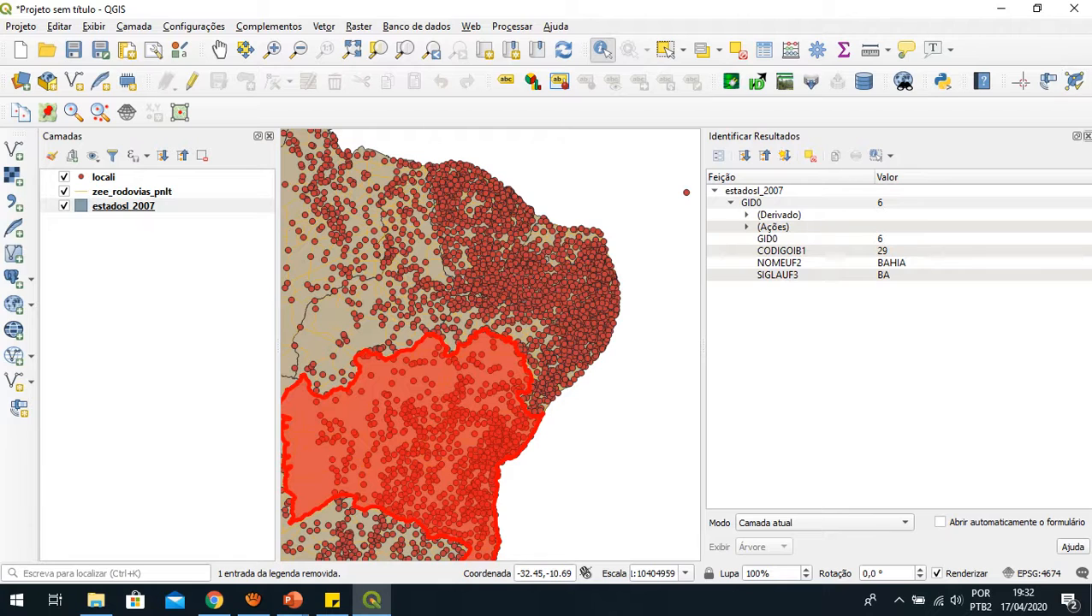
click(1087, 136)
scroll(1014, 310, down, 3)
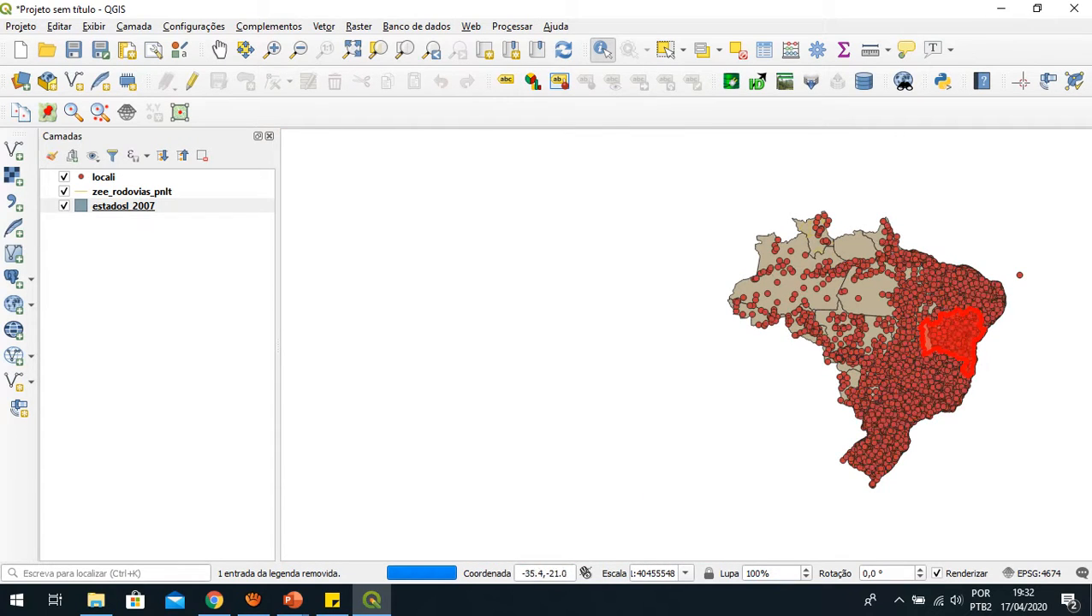
scroll(1062, 299, up, 1)
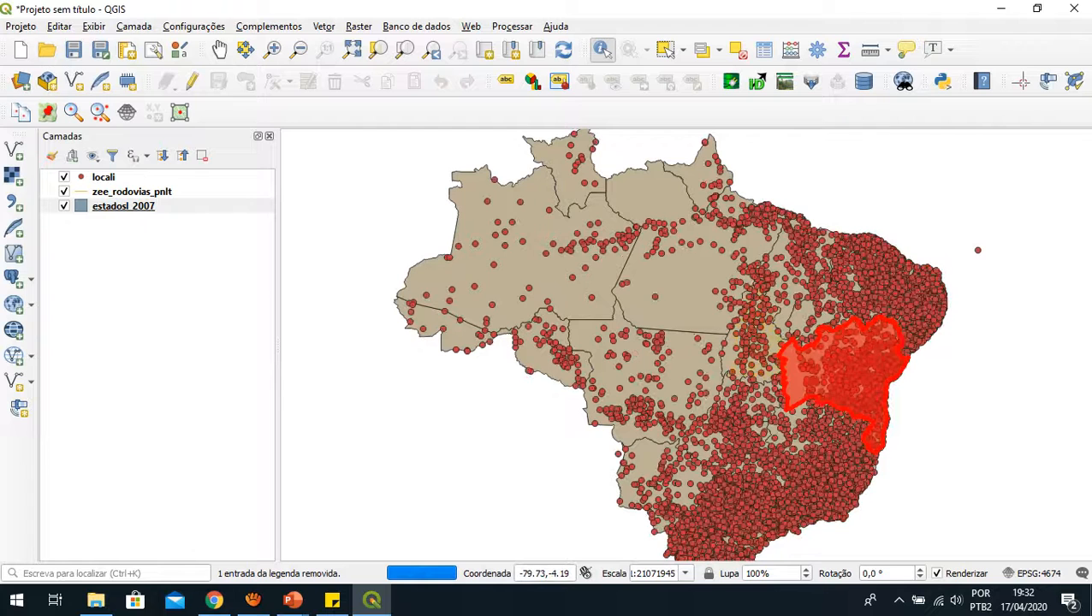
Open the estadosl_2007 attribute table at full size and look through all its state records.
right_click(114, 206)
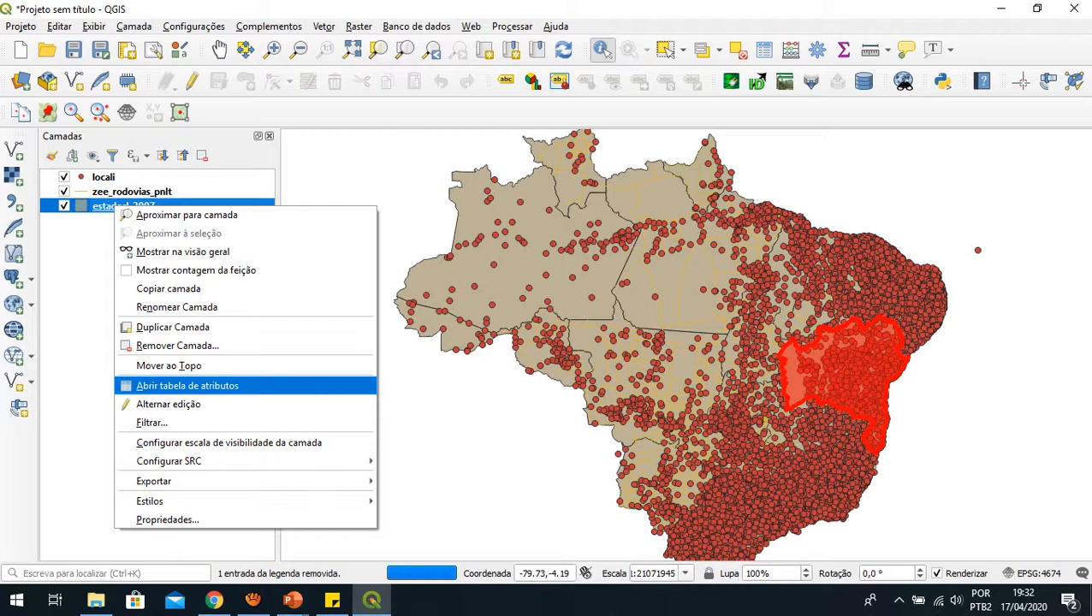
key(Return)
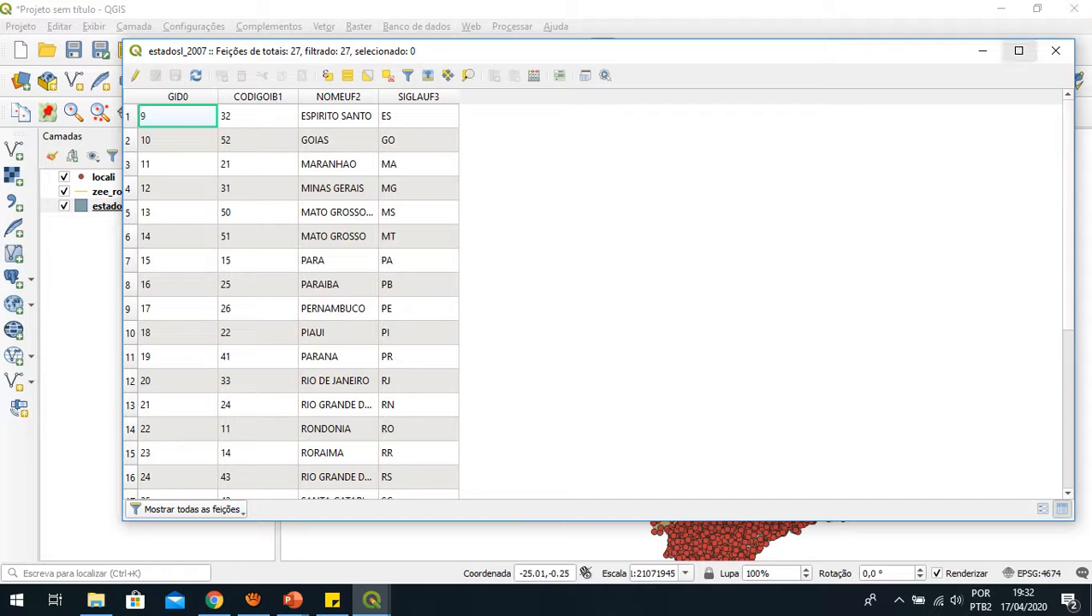
click(1018, 51)
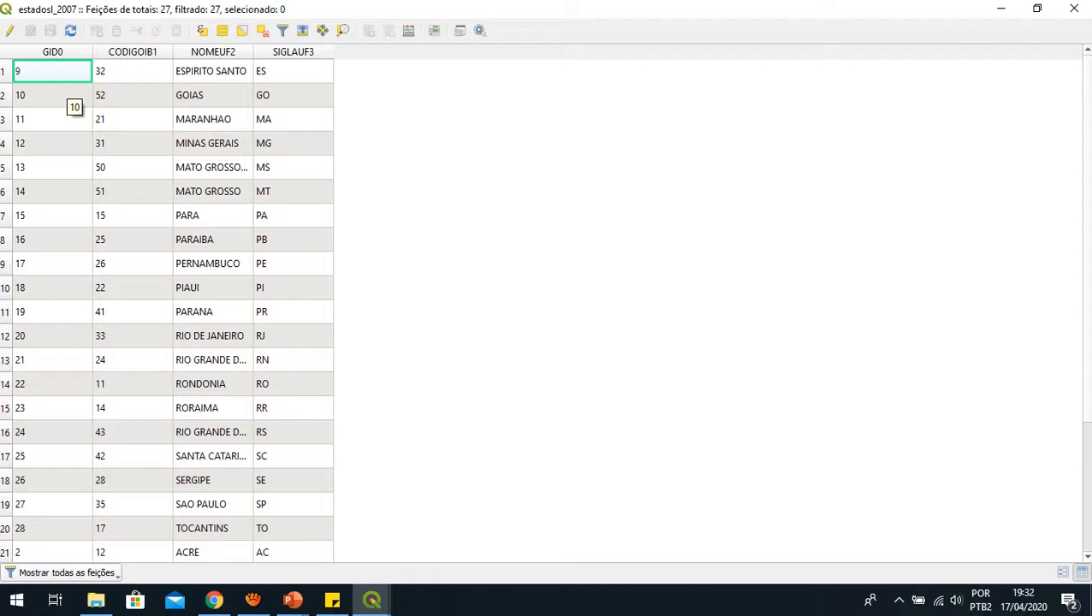
scroll(167, 308, down, 2)
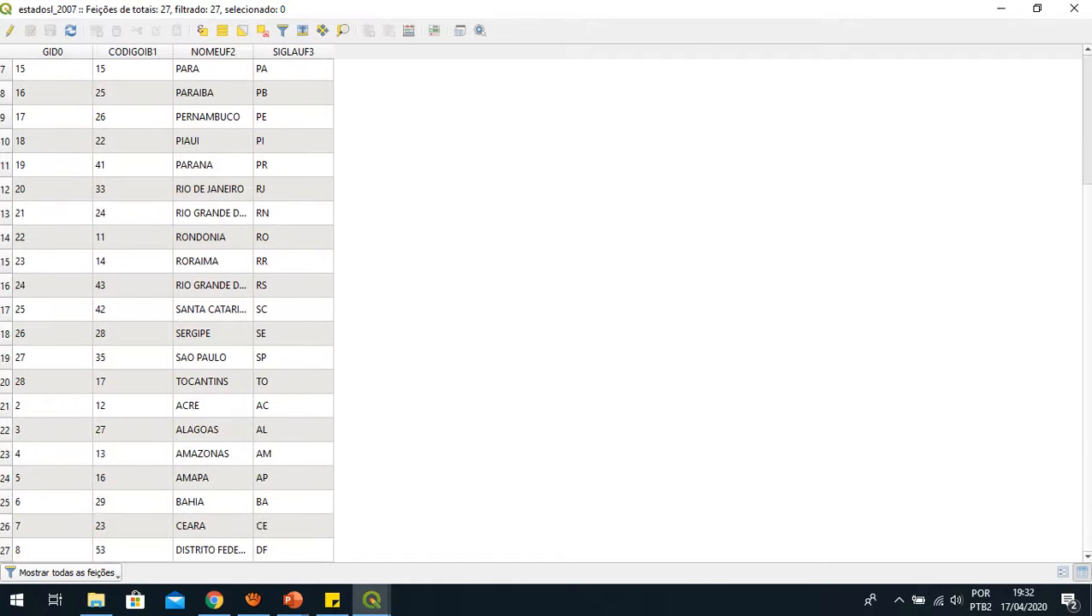
scroll(166, 308, up, 2)
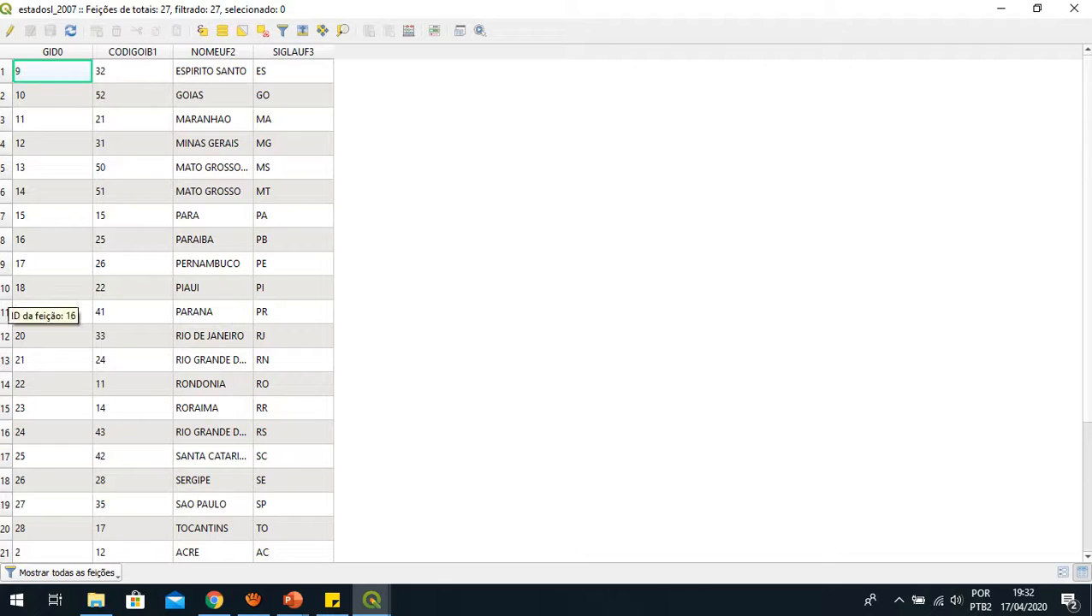
Select the PIAUI record and view it on the map with the locali and zee_rodovias_pnlt layers hidden.
click(5, 289)
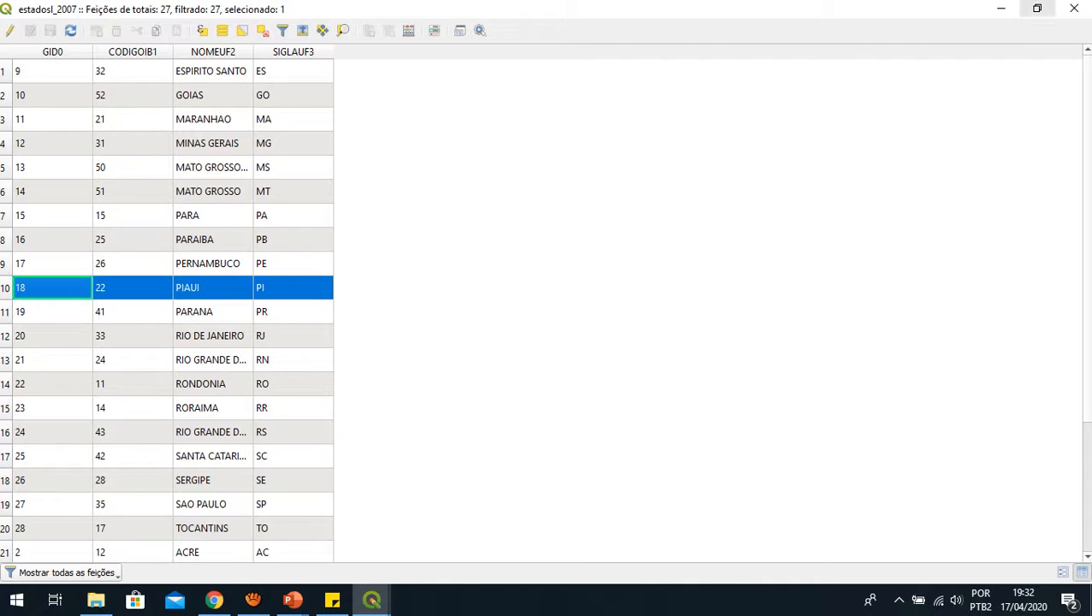
click(1000, 8)
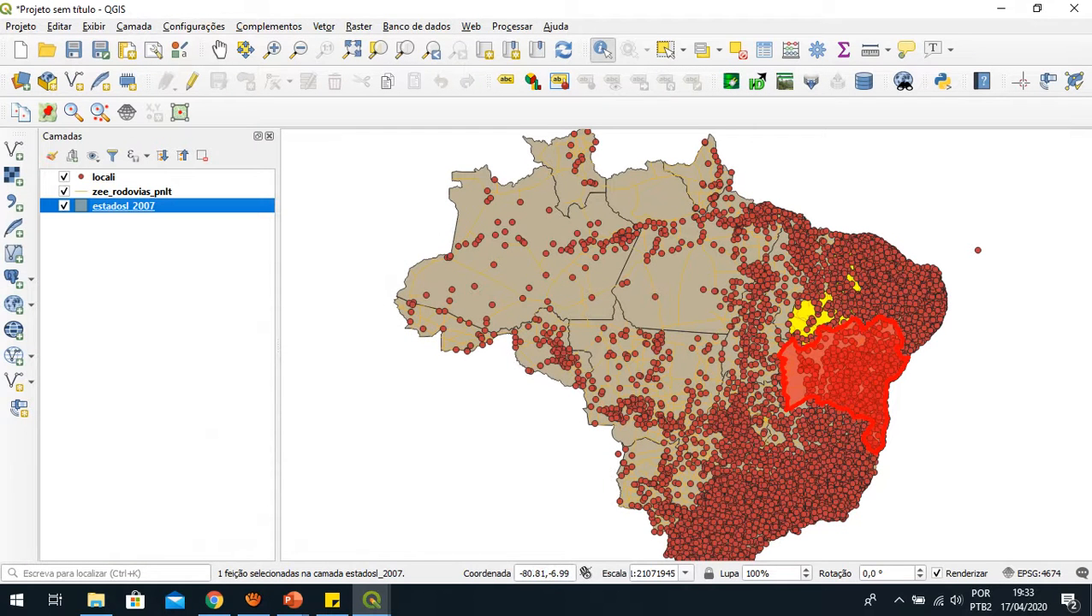
click(63, 176)
click(64, 191)
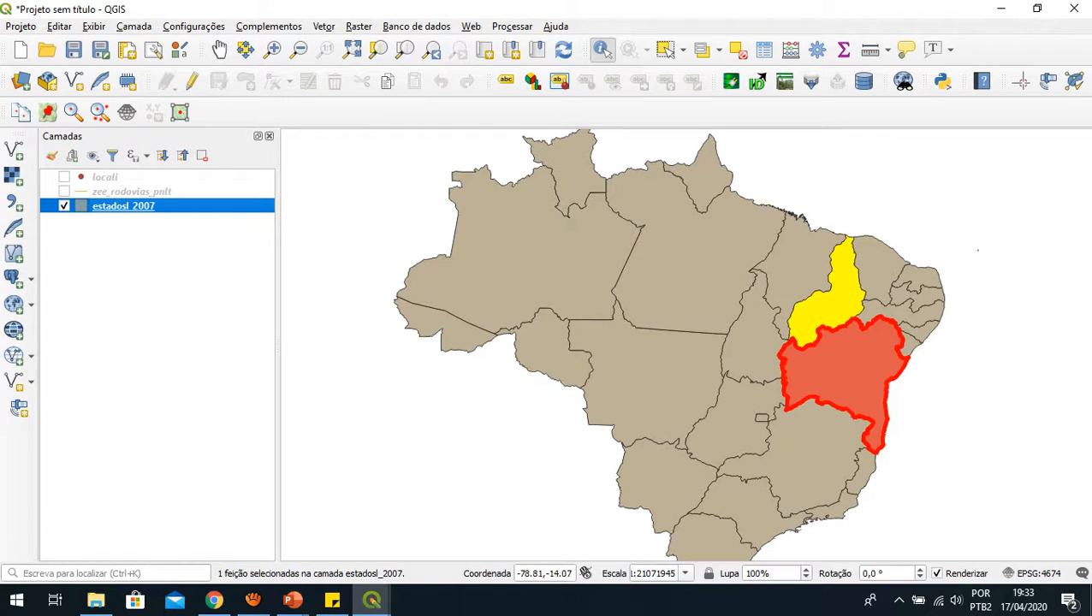
Return to the estadosl_2007 attribute table to review the selected PIAUI record, then close the table.
mouse_move(372, 599)
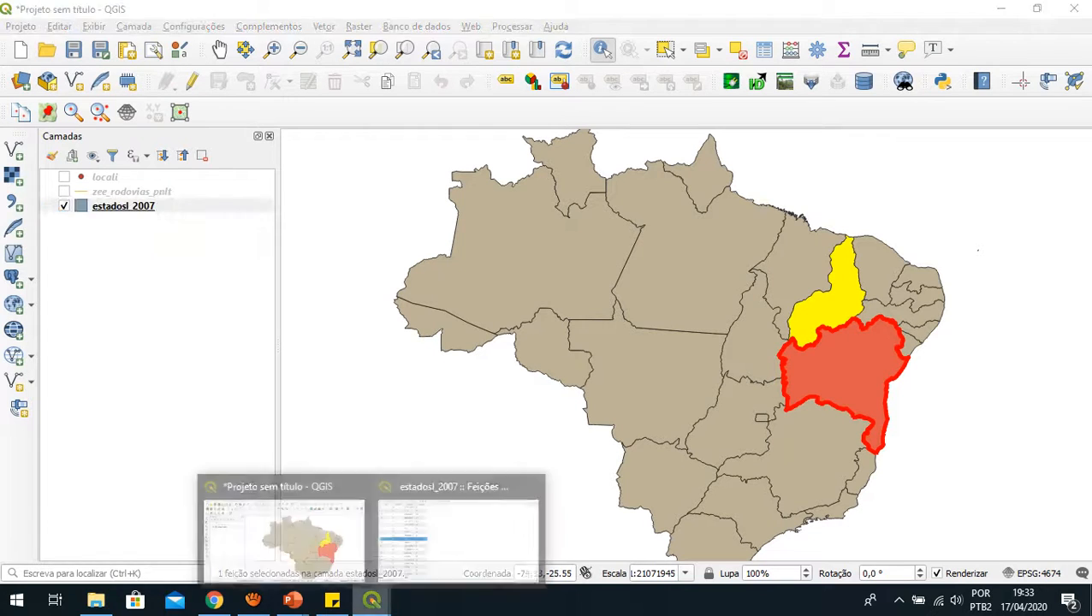
click(463, 536)
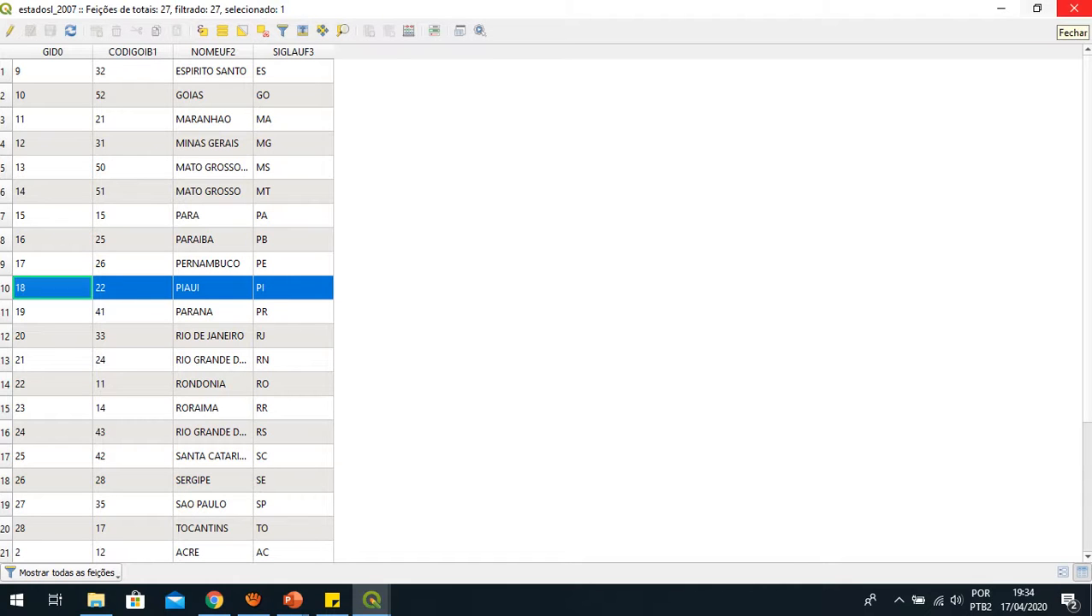
click(1074, 9)
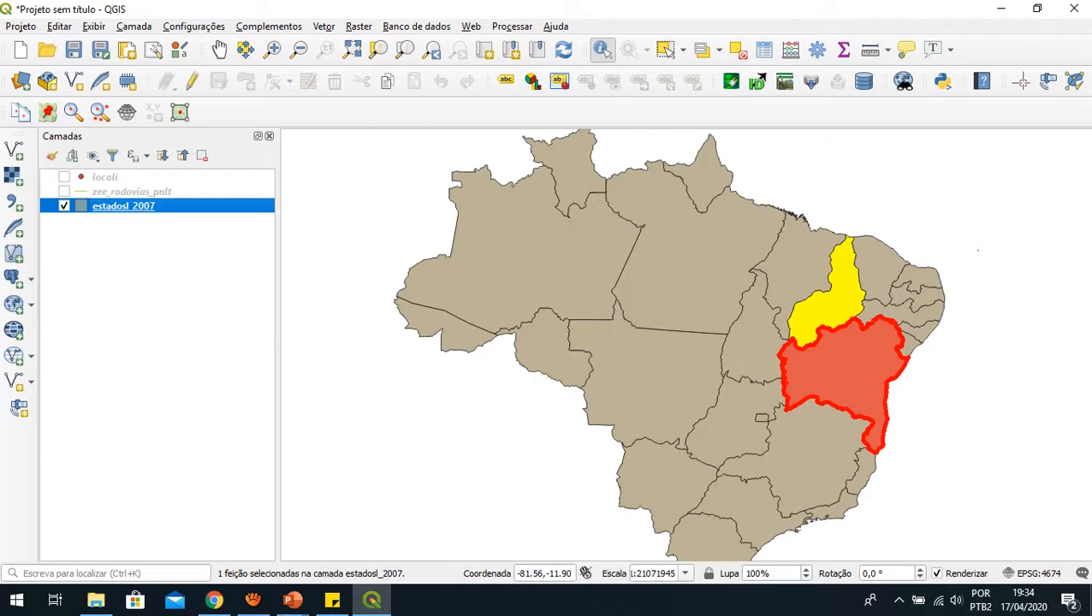
Hide the estadosl_2007 layer, display zee_rodovias_pnlt alone and clear the Bahia highlight from the map.
click(64, 206)
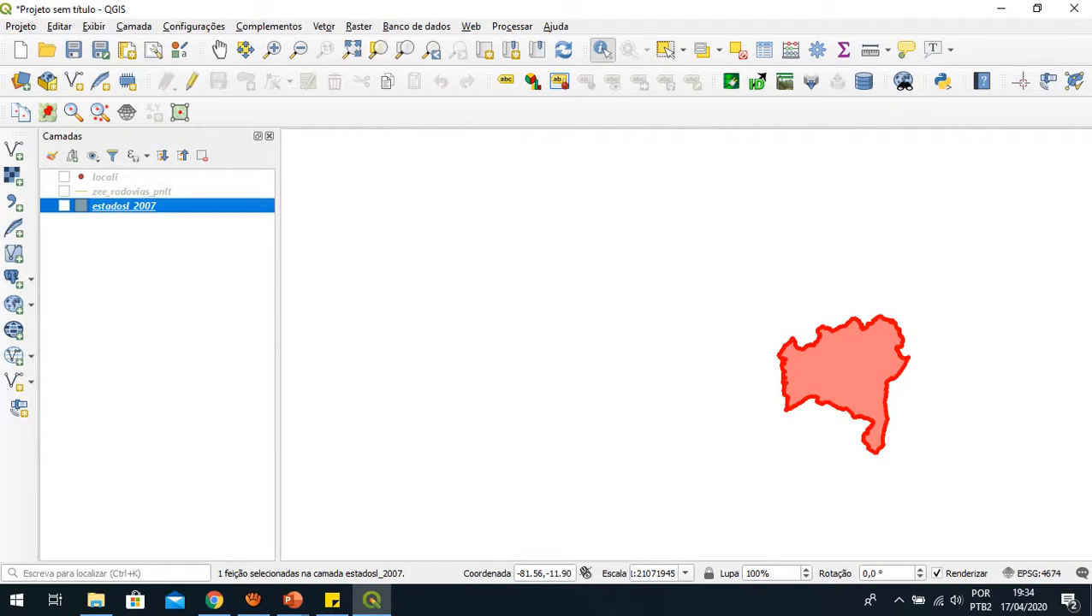
click(64, 192)
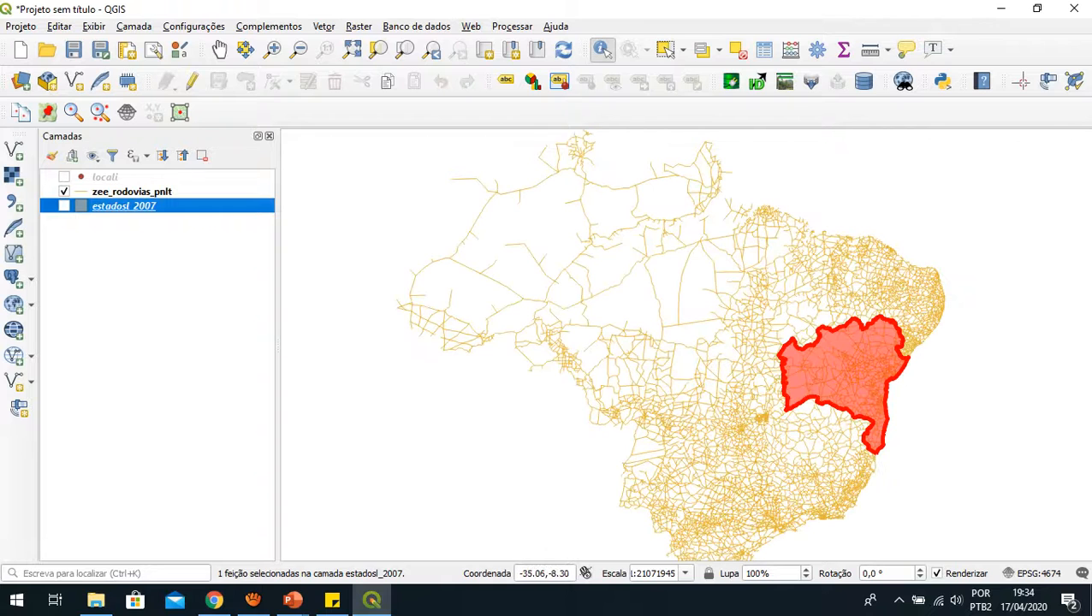
click(817, 403)
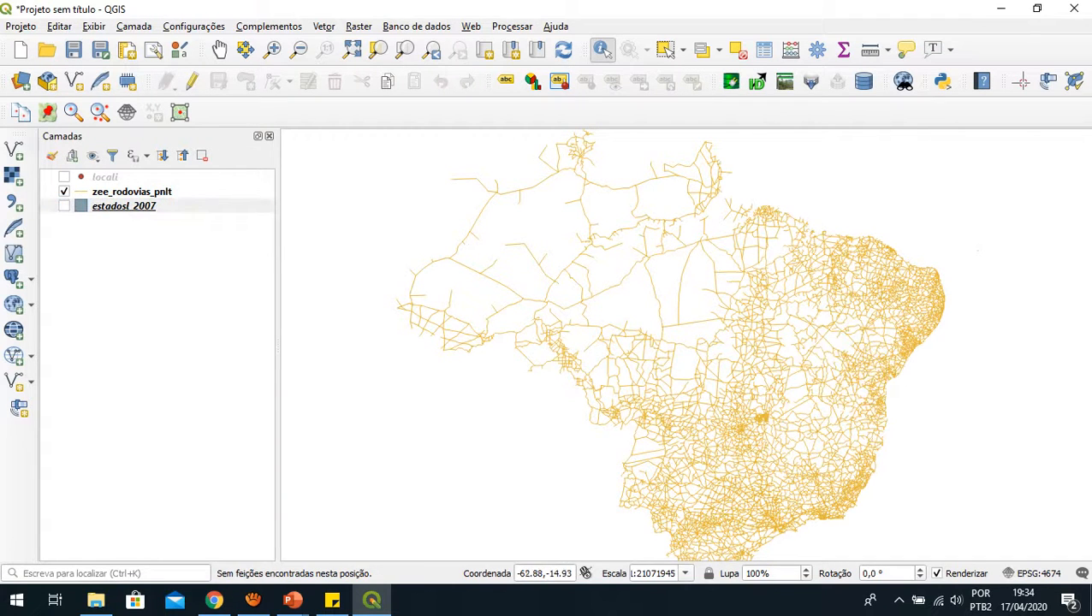
Identify the BR-101, RN-160 and RN-064 road segments of the zee_rodovias_pnlt layer in Rio Grande do Norte.
click(132, 192)
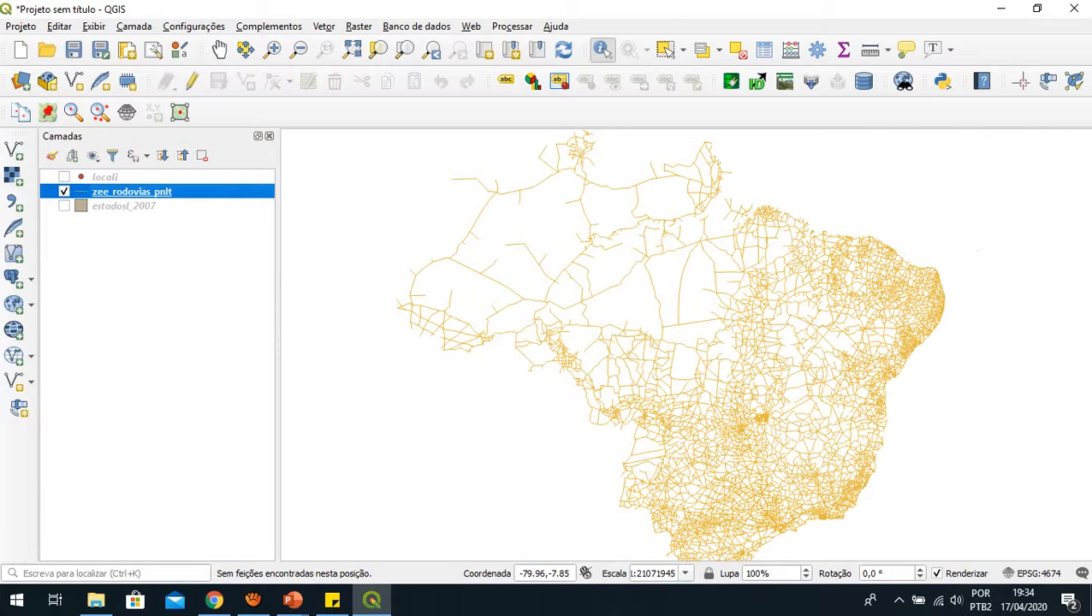
scroll(934, 292, up, 2)
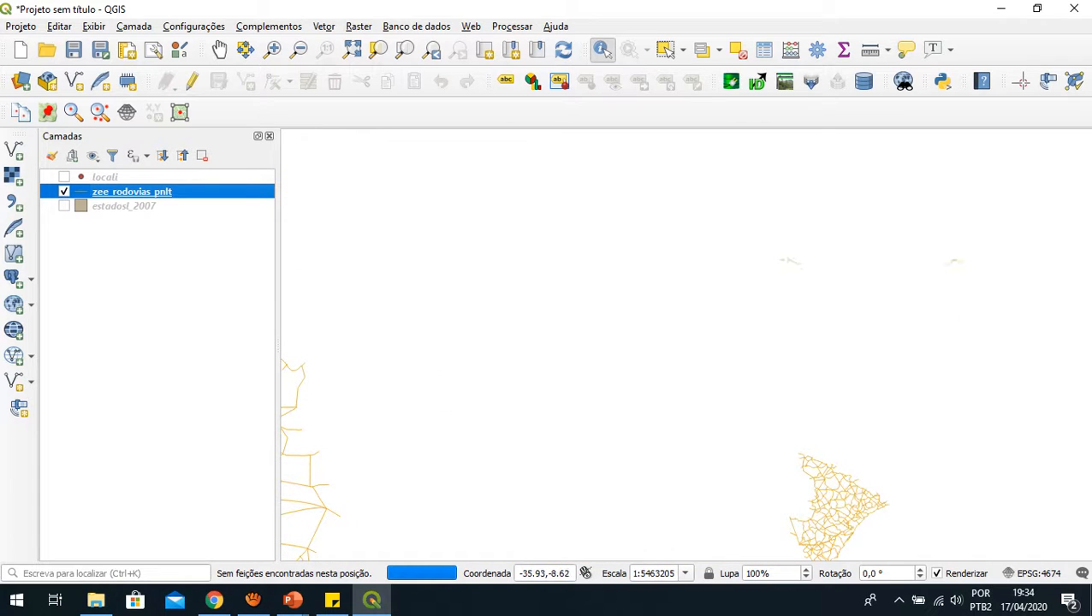
scroll(941, 300, up, 2)
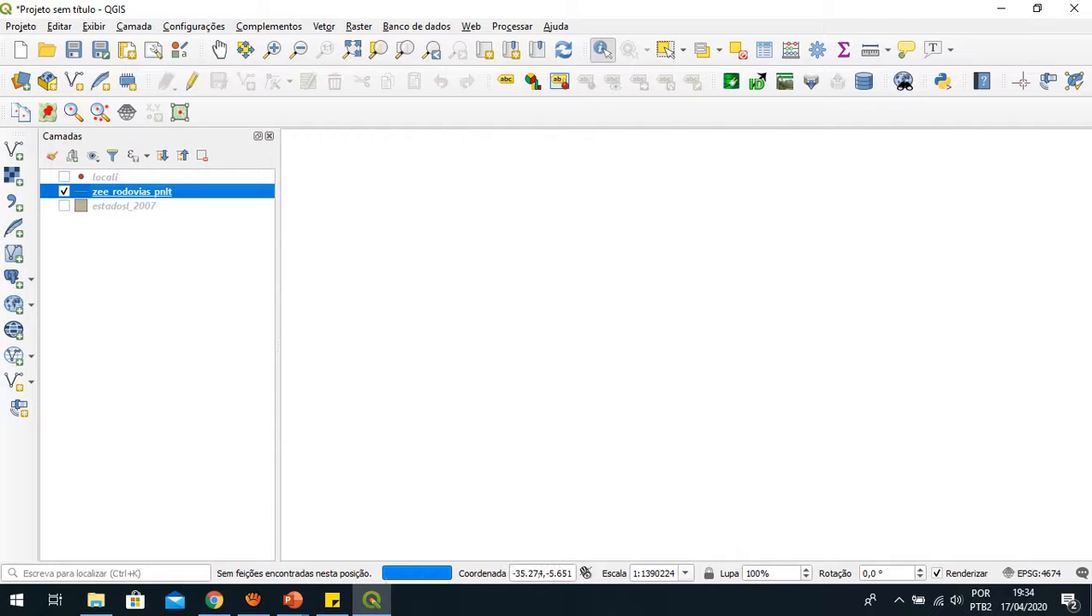
scroll(685, 343, down, 1)
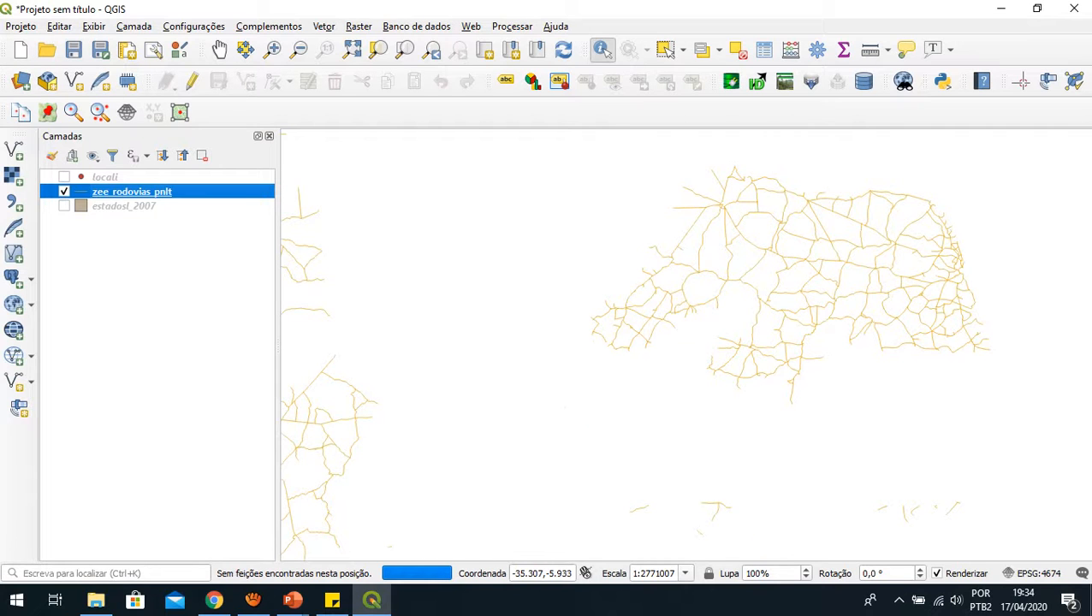
scroll(684, 342, up, 1)
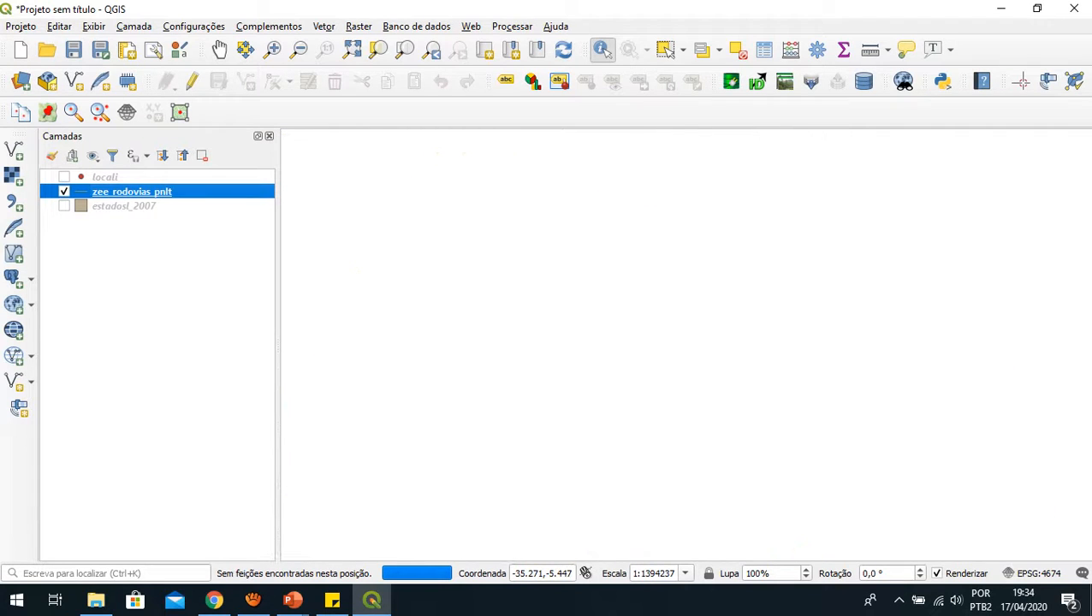
scroll(684, 342, up, 3)
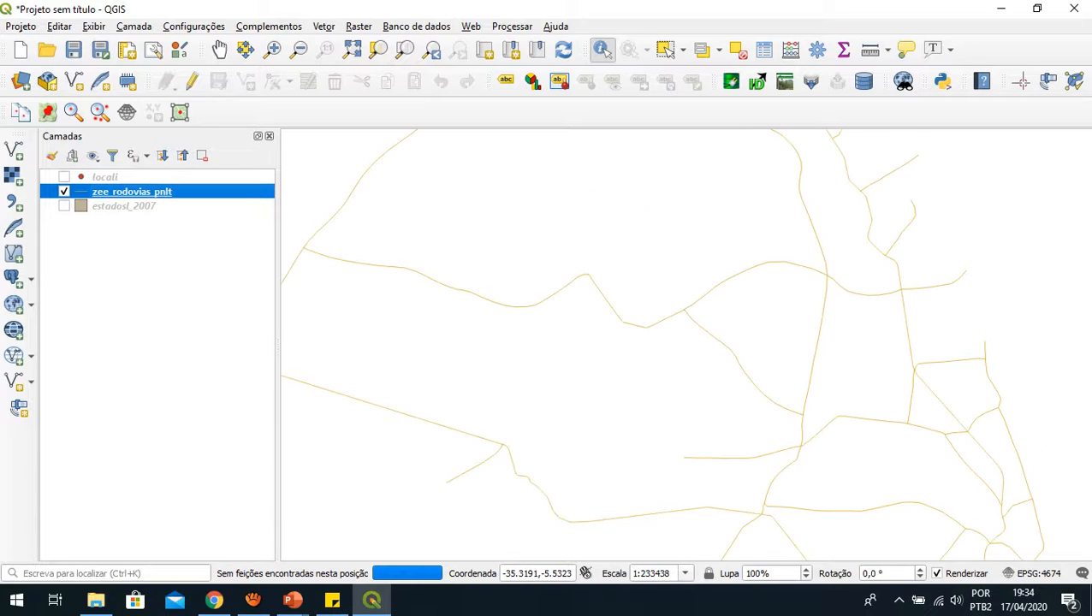
click(909, 337)
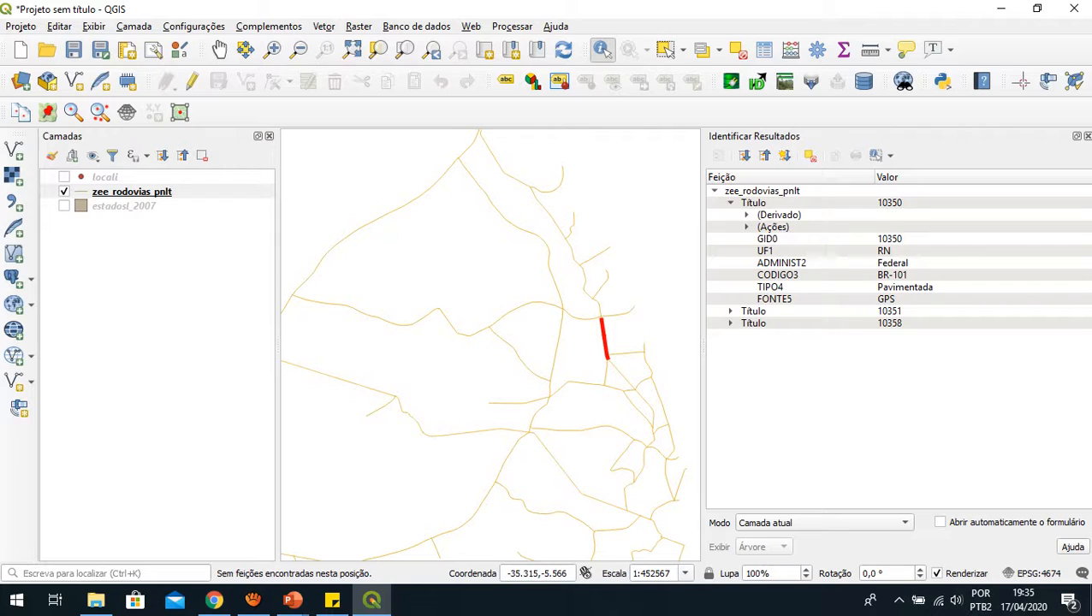
click(606, 371)
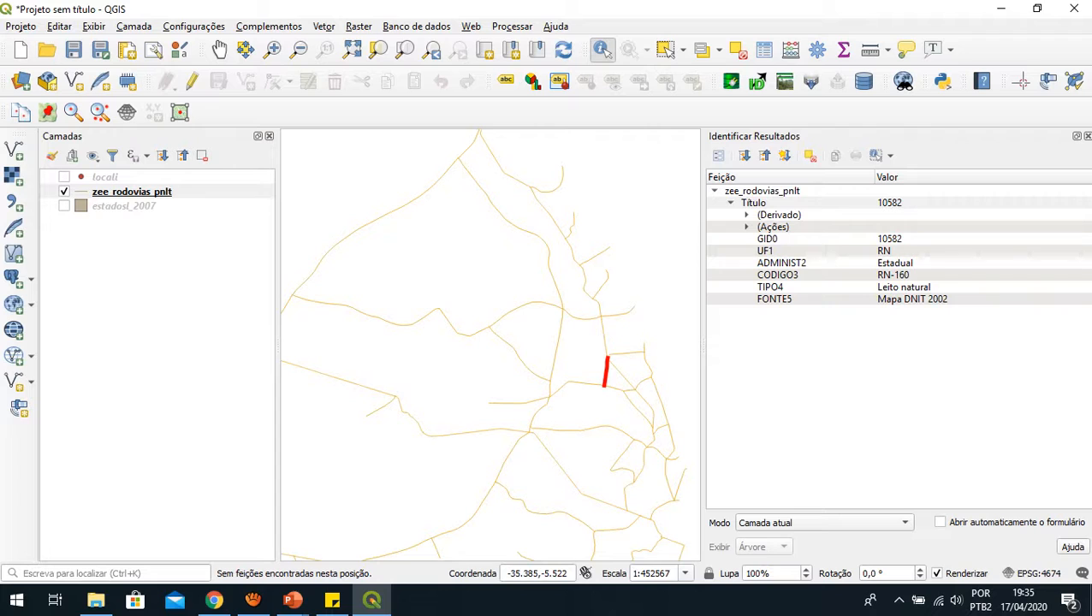
click(558, 344)
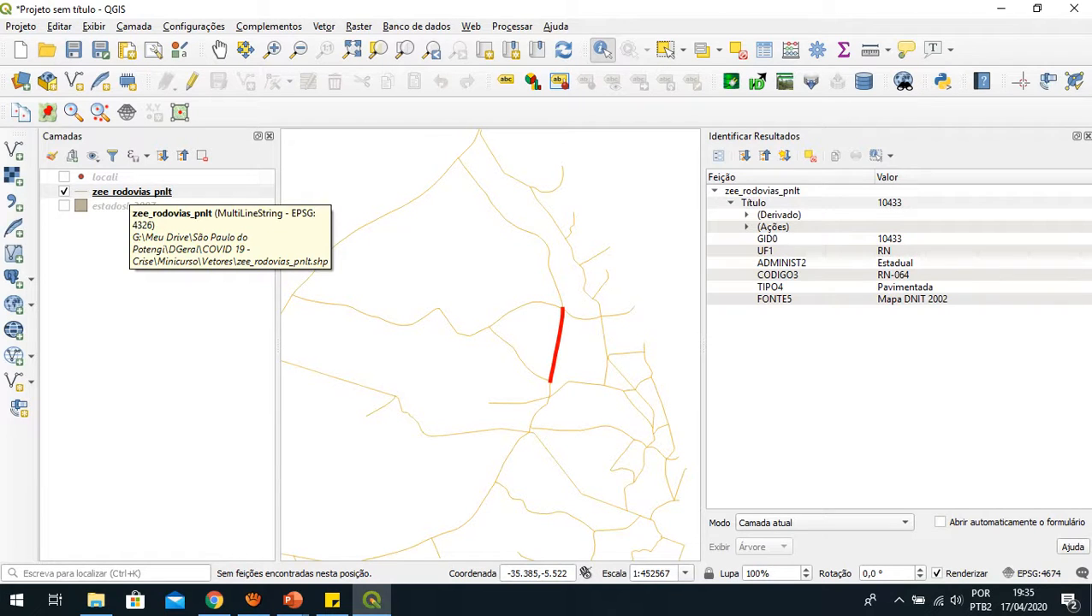
Examine the zee_rodovias_pnlt attribute table through to its last record, then close it.
right_click(129, 191)
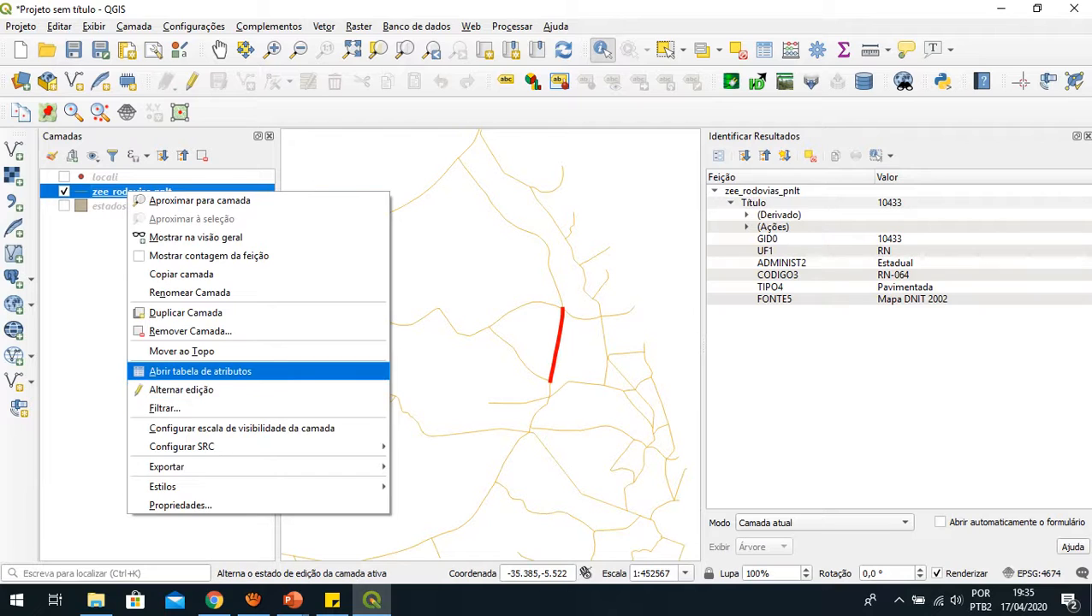
click(199, 370)
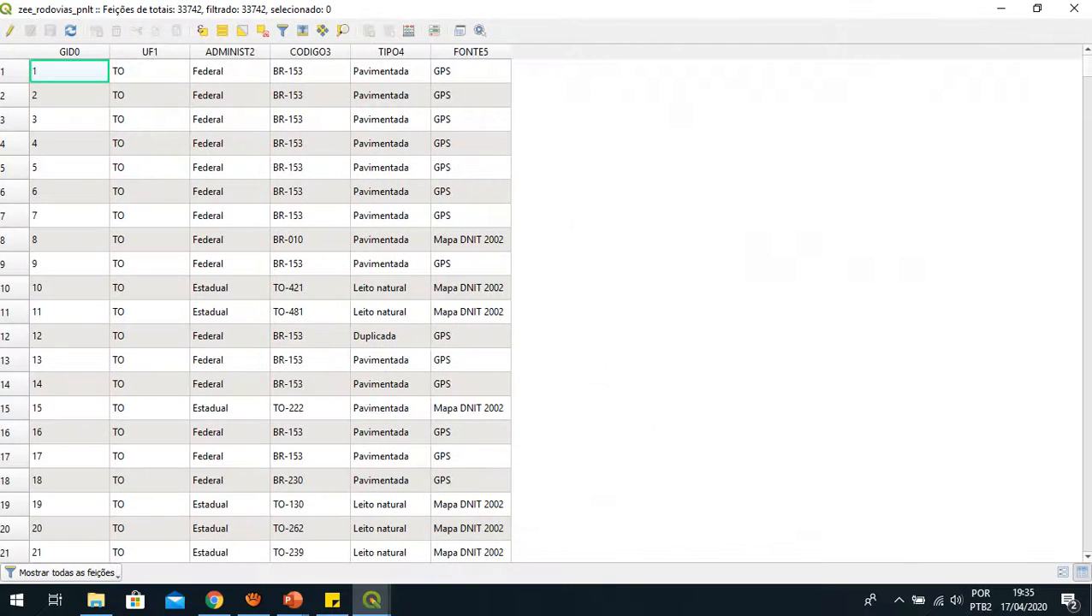
scroll(270, 308, down, 16)
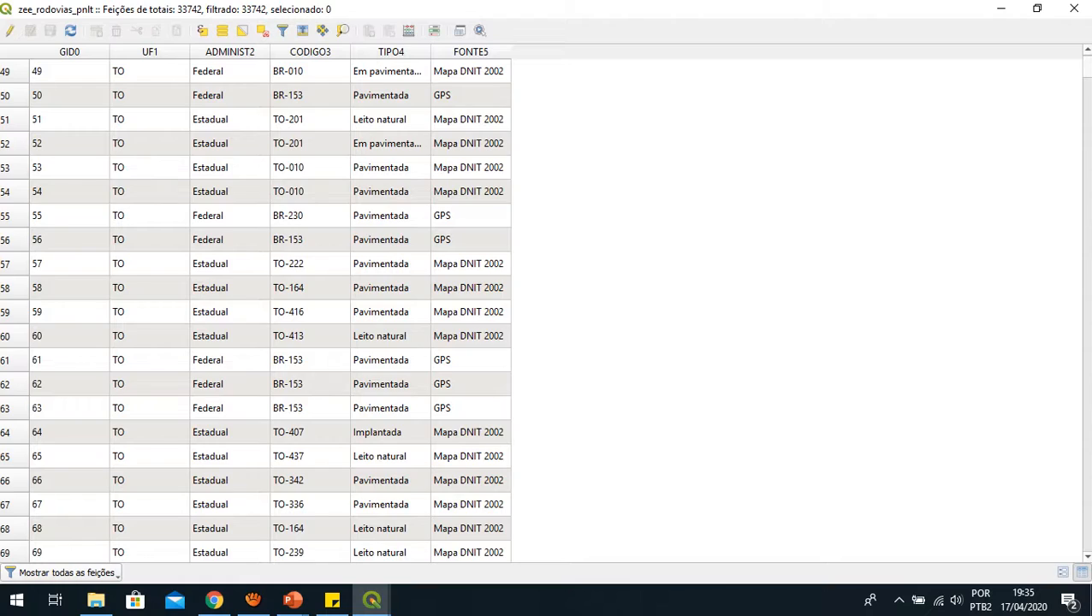
drag(1087, 67, 1087, 541)
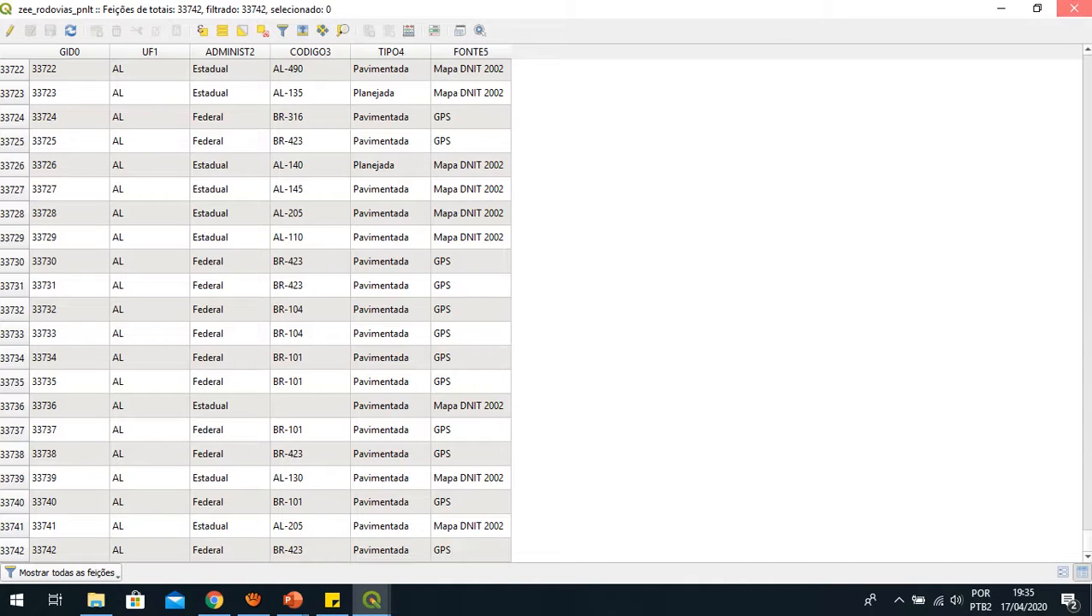
click(1075, 9)
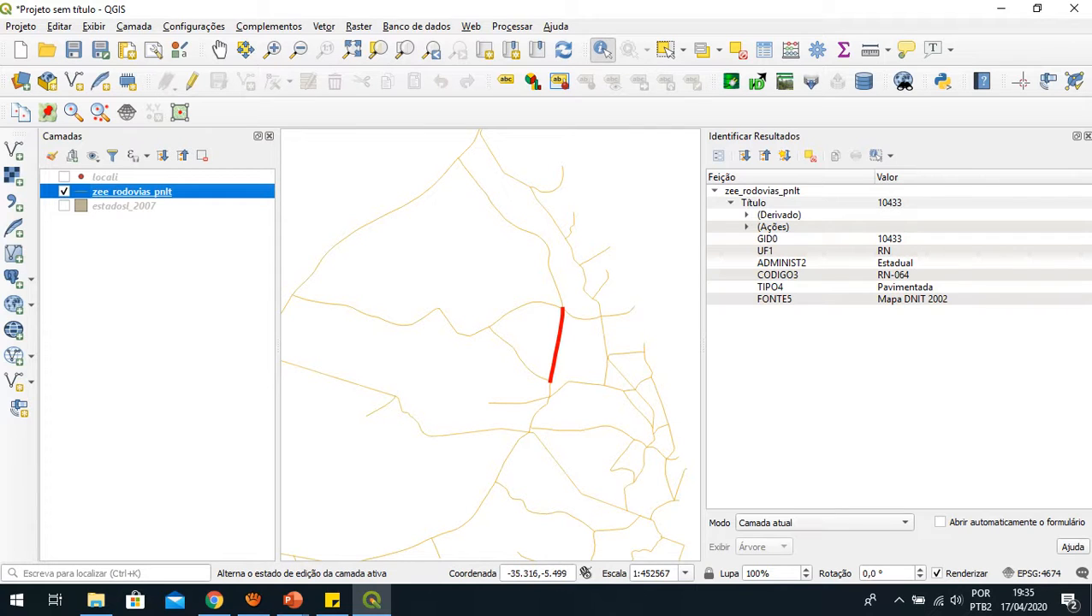
Identify the BR-101 segment of zee_rodovias_pnlt again to view its attributes.
click(604, 338)
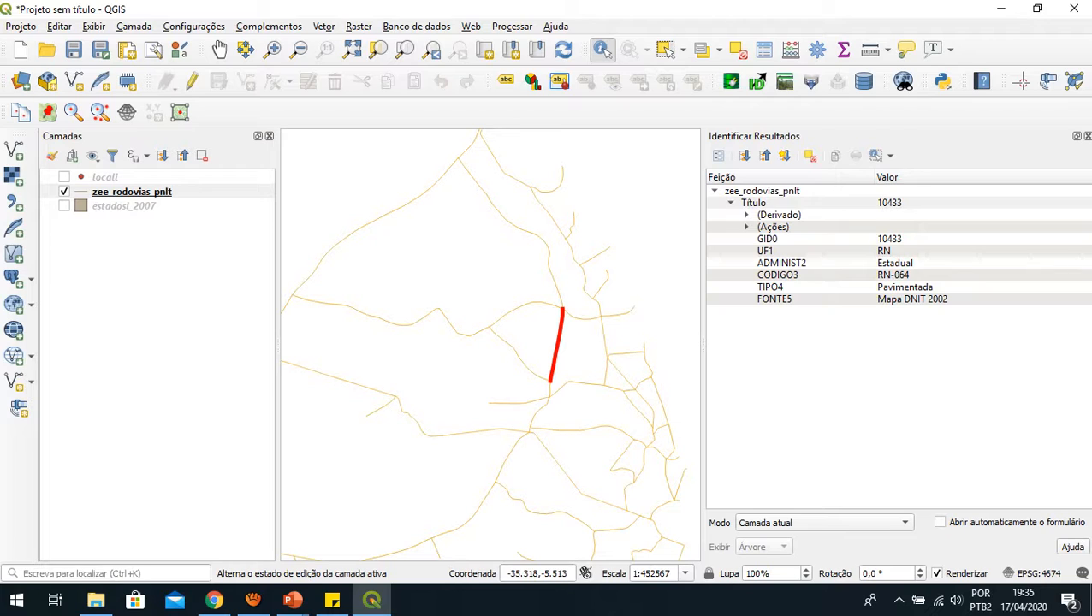
click(604, 339)
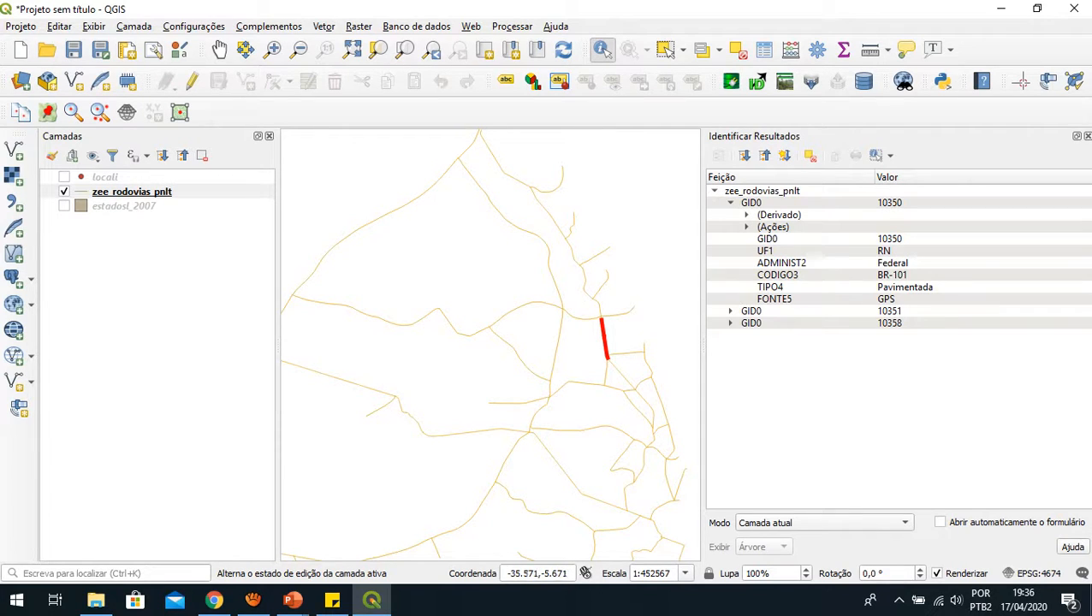
Close the identify results, hide the zee_rodovias_pnlt layer and display the locali points alone on the map.
mouse_move(371, 600)
click(1089, 136)
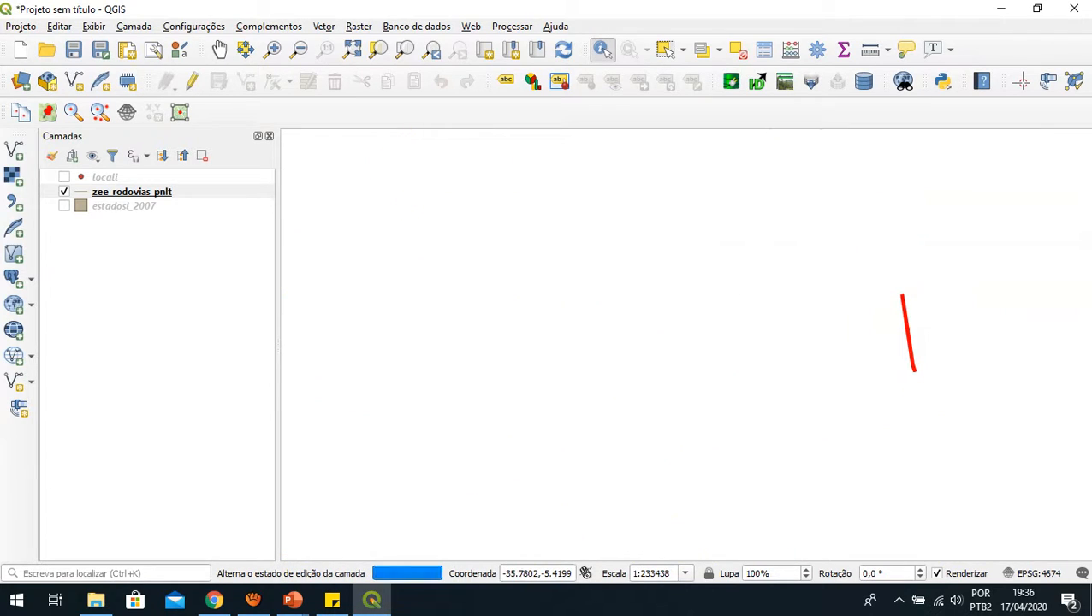
click(64, 192)
click(64, 177)
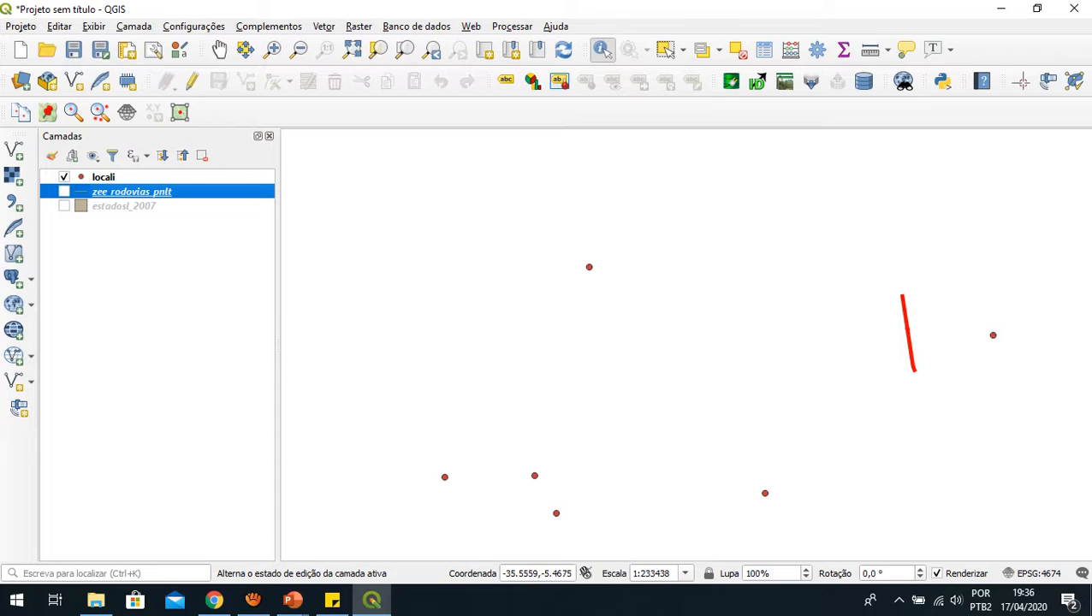
Make locali the active layer and identify the Pureza locality point to view its attributes.
click(588, 267)
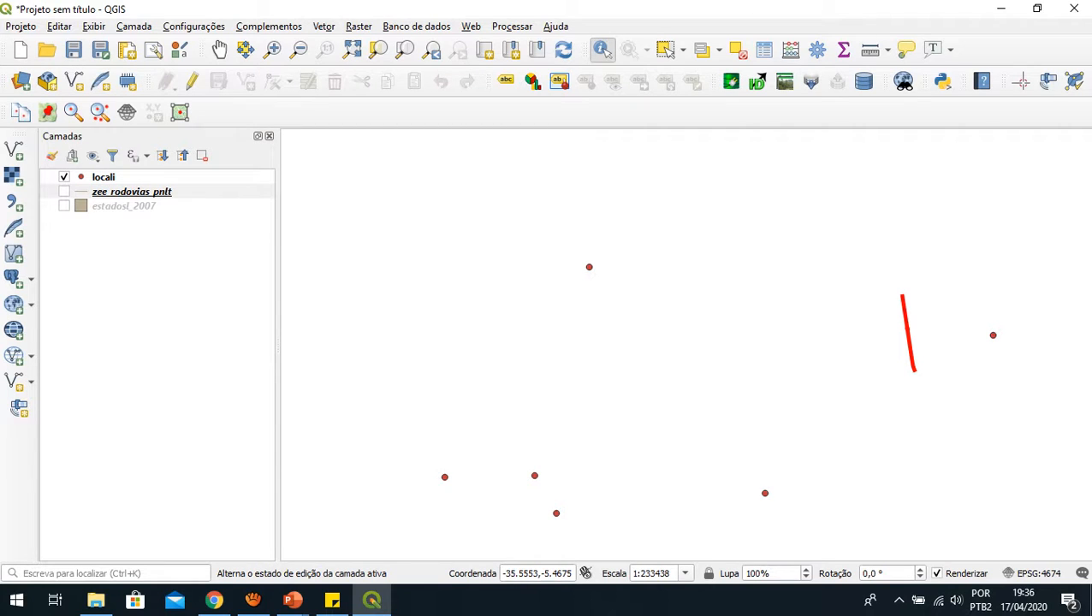
click(589, 267)
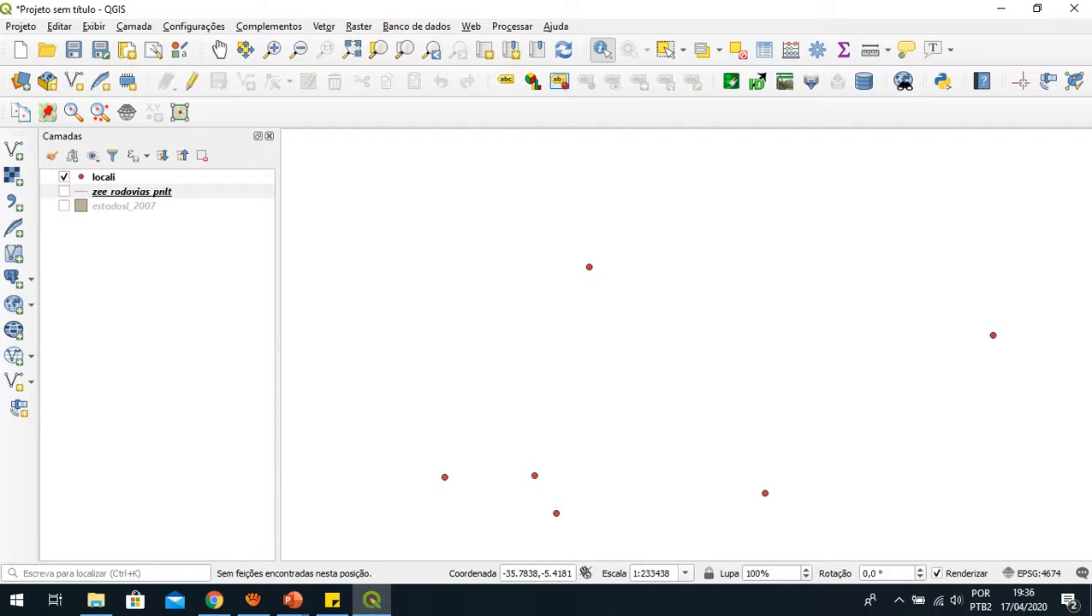
click(132, 192)
click(104, 178)
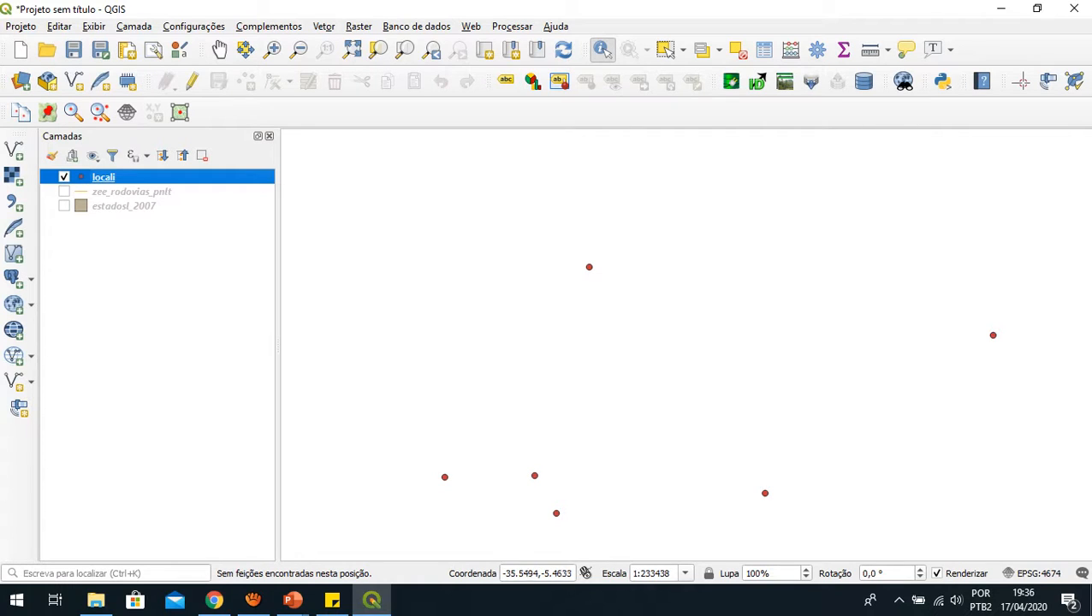
click(589, 267)
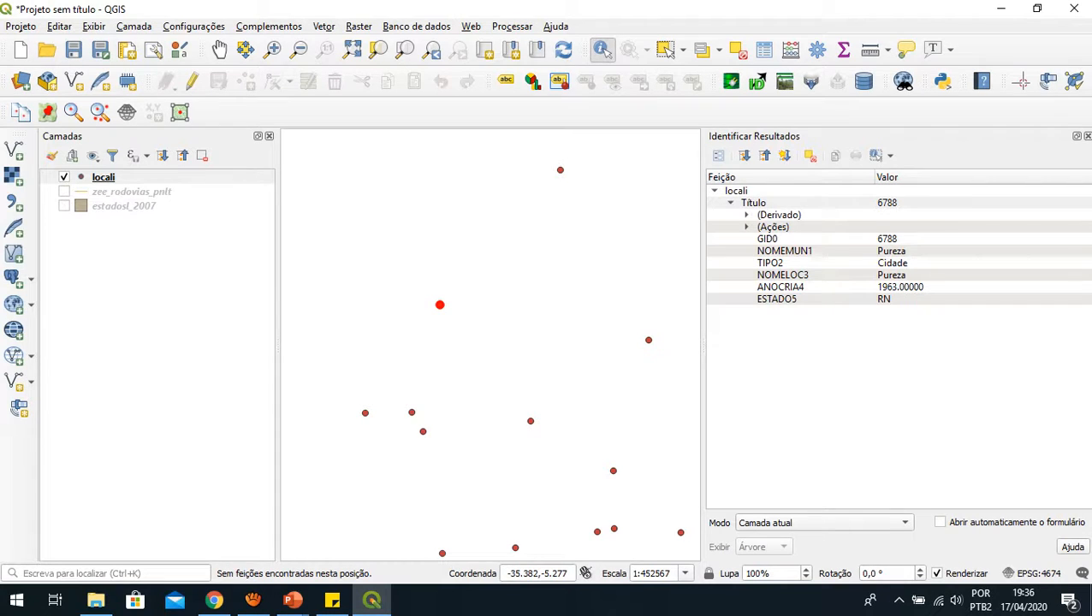
Identify the Rio do Fogo, Maxaranguape, Ceará-Mirim and Extremoz points of the locali layer.
click(560, 170)
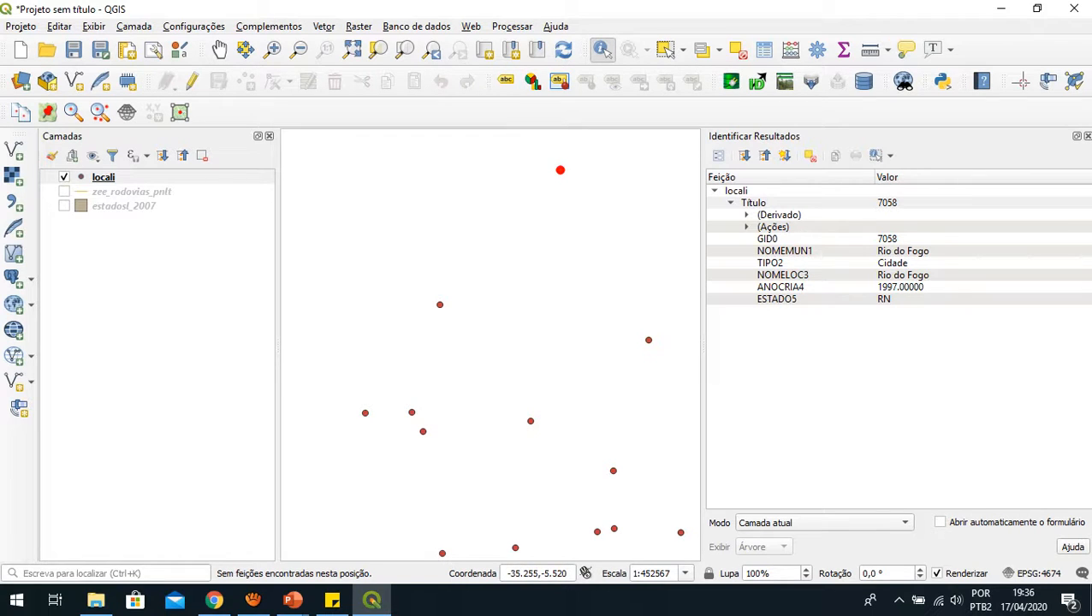
click(649, 341)
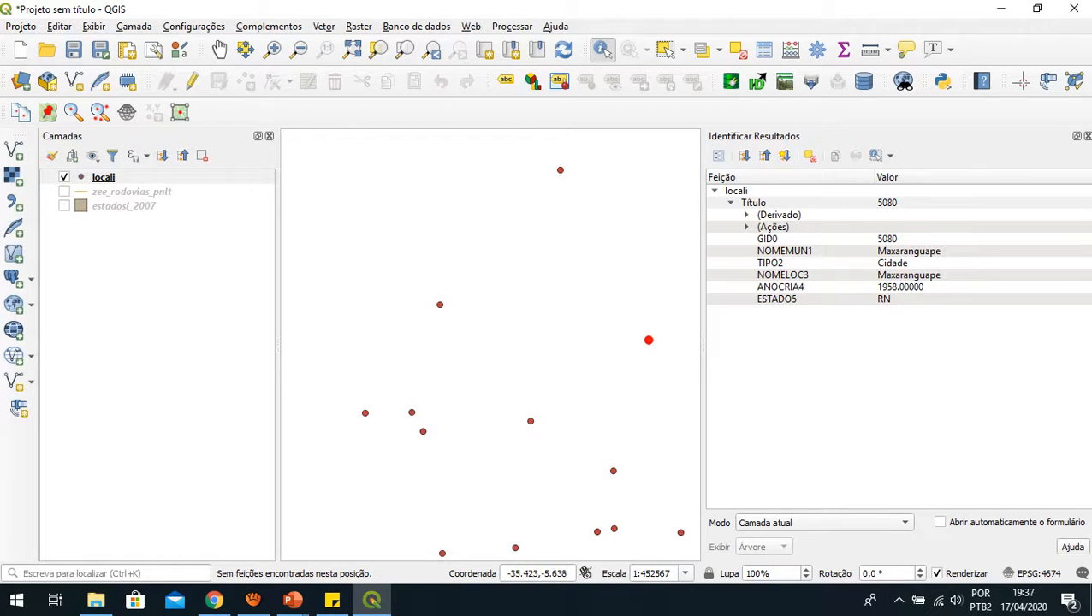
click(531, 421)
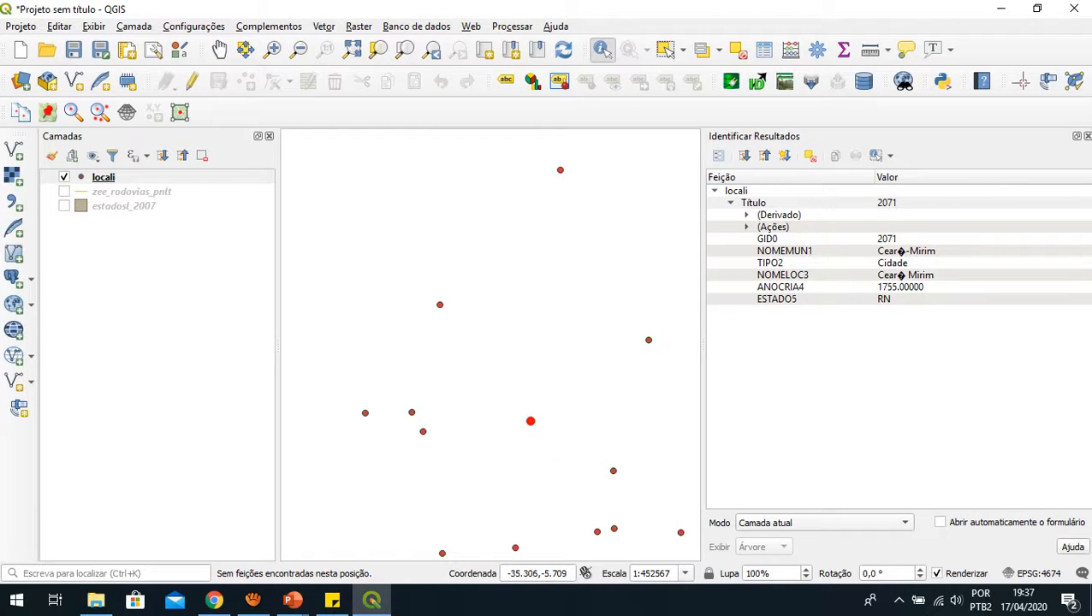
click(613, 471)
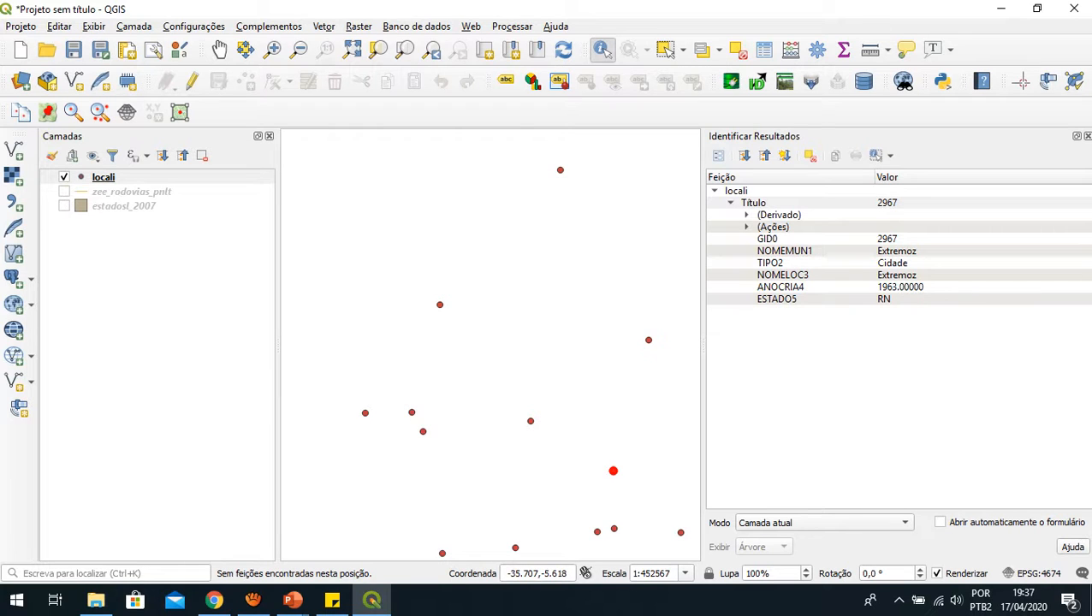
Close the identify results and display the zee_rodovias_pnlt and estadosl_2007 layers together with locali.
click(64, 192)
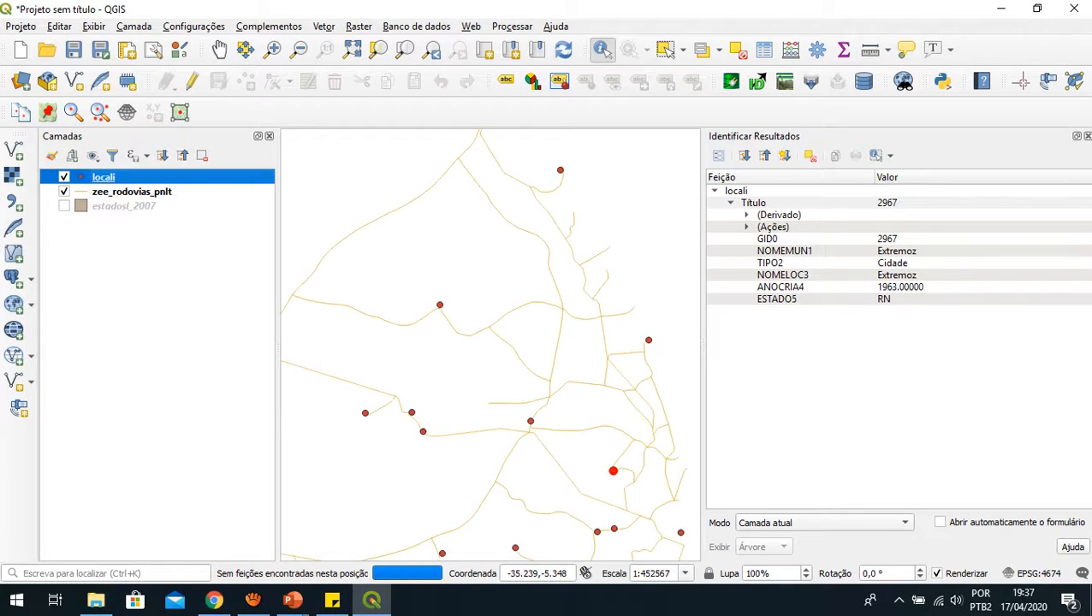
click(1087, 136)
scroll(848, 468, down, 3)
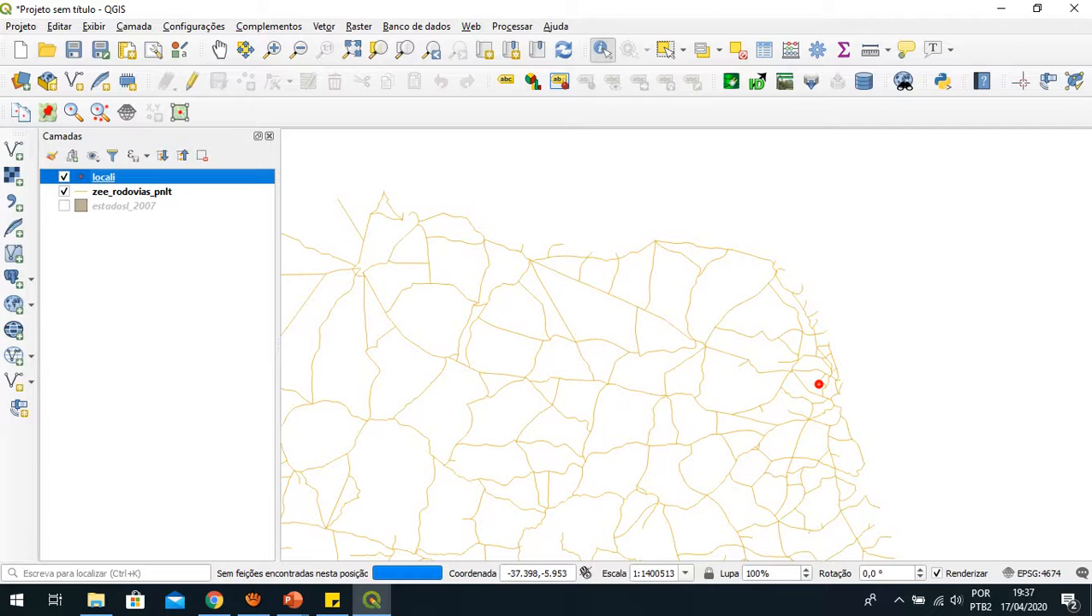
click(63, 206)
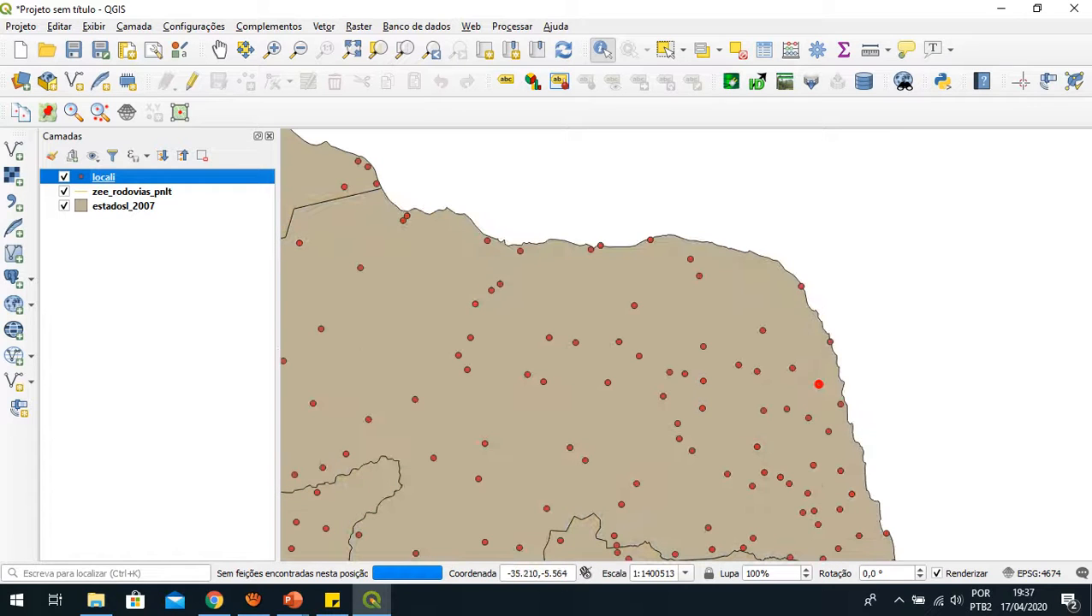